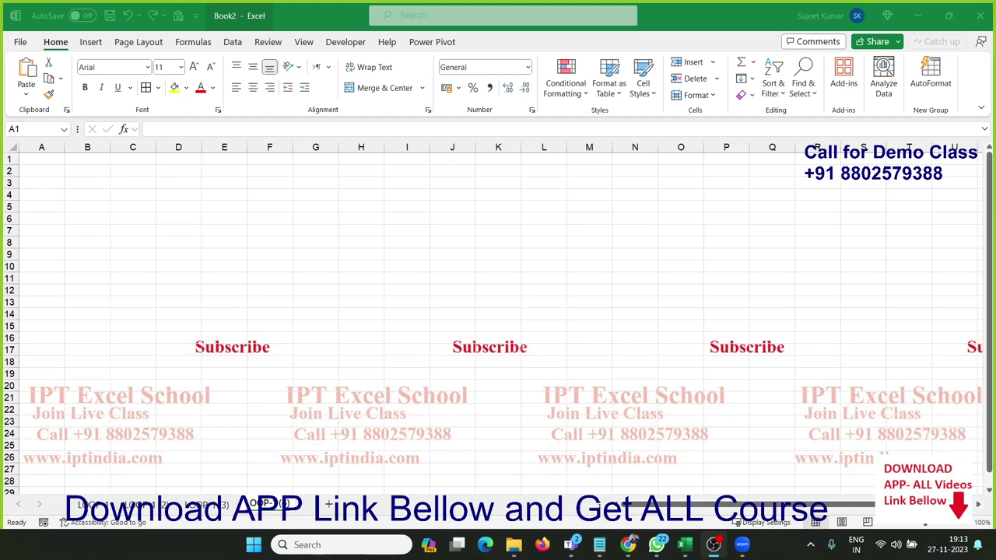
Show the first sheet, with its Name/City/Amt table listing Pune, Mumbai, Kanpur, Raipur and Noida
{"action": "left_click", "coordinate": [97, 505]}
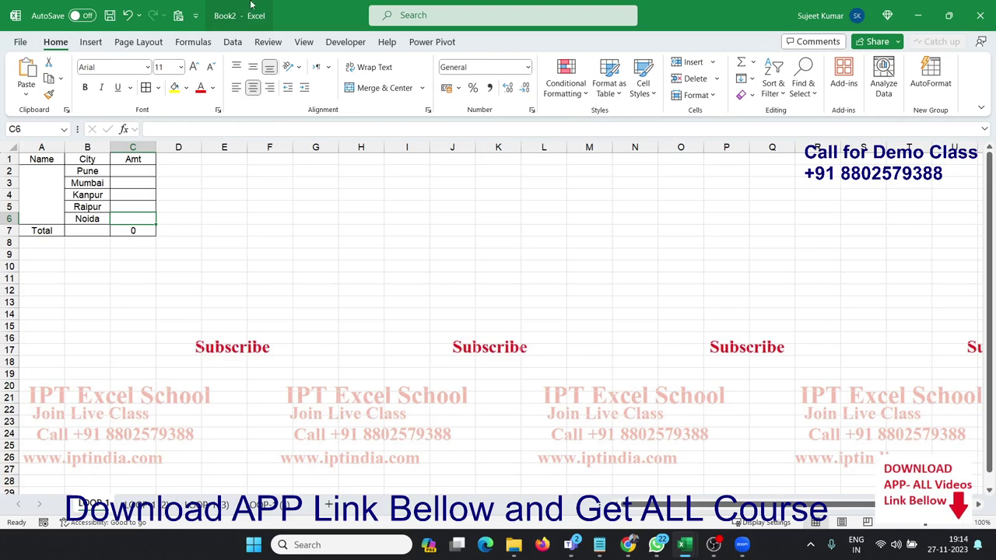
Open the Visual Basic editor, snap it to the left half beside Book2, and widen it
{"action": "left_click", "coordinate": [347, 42]}
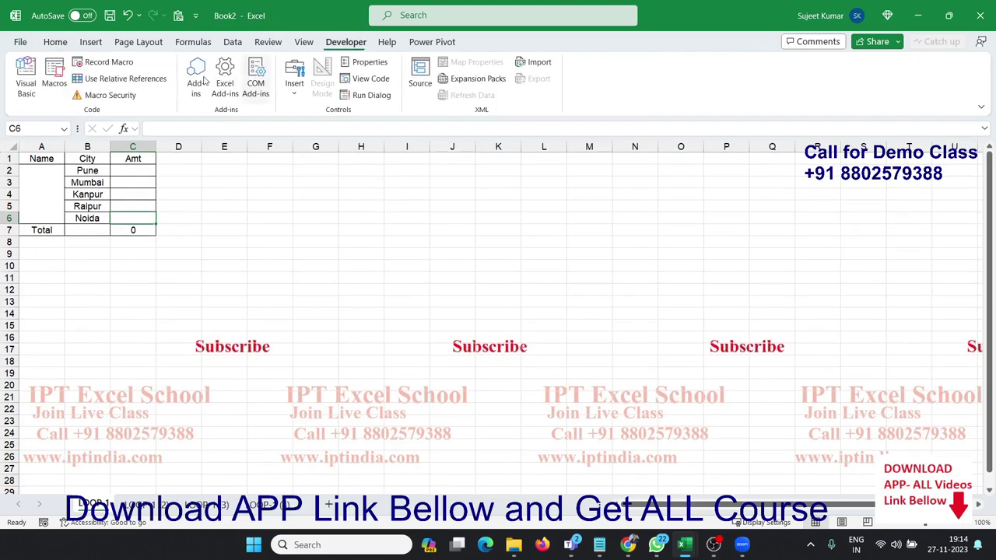
{"action": "left_click", "coordinate": [28, 85]}
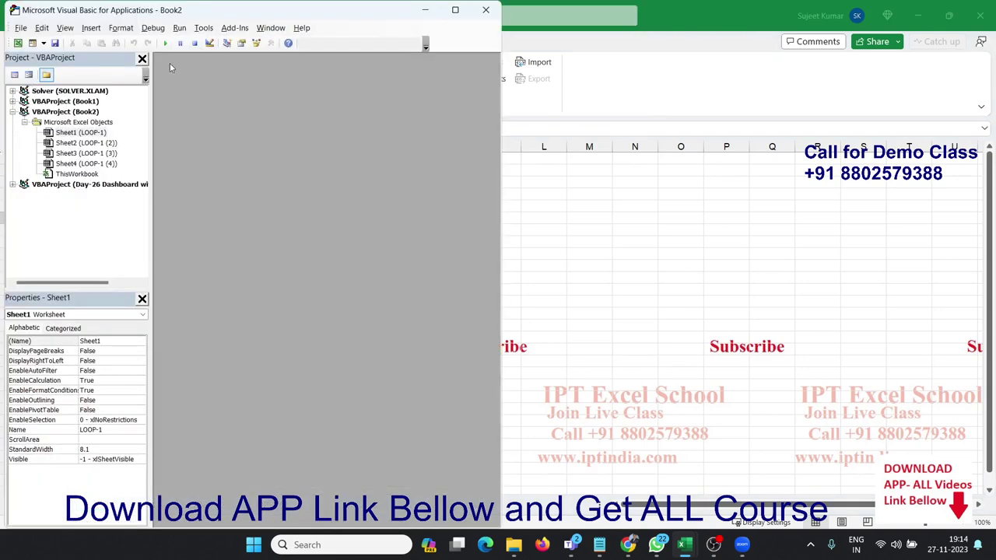
{"action": "mouse_move", "coordinate": [455, 10]}
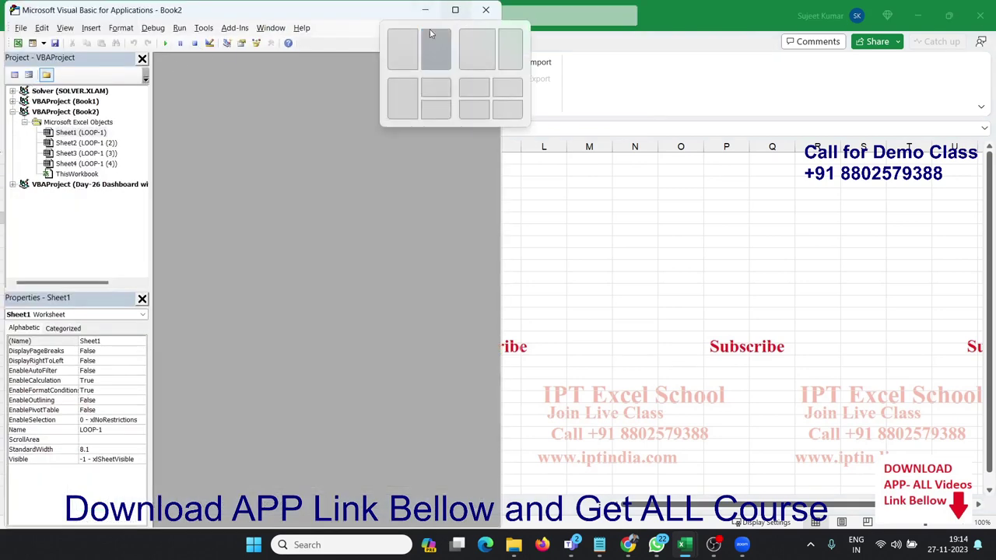
{"action": "left_click", "coordinate": [403, 46]}
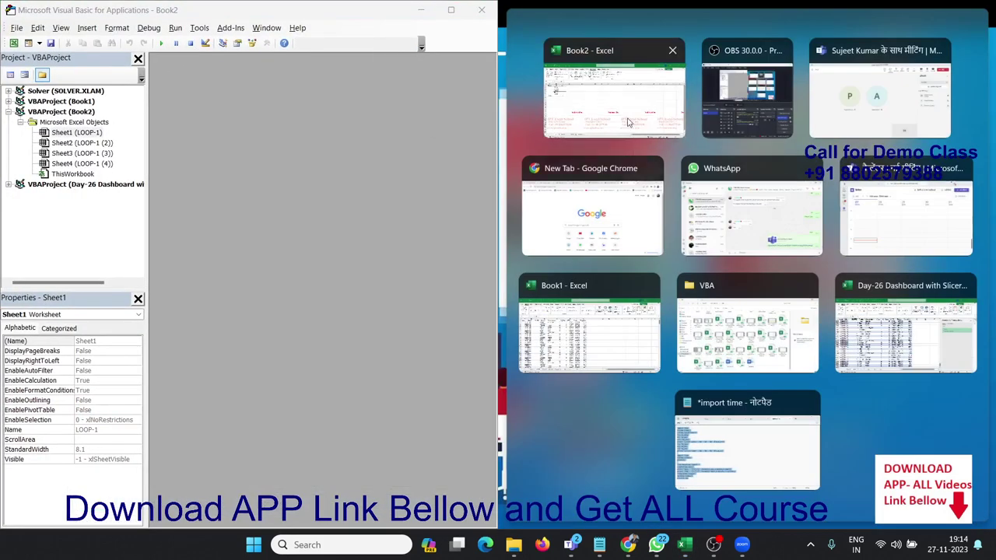
{"action": "left_click", "coordinate": [564, 179]}
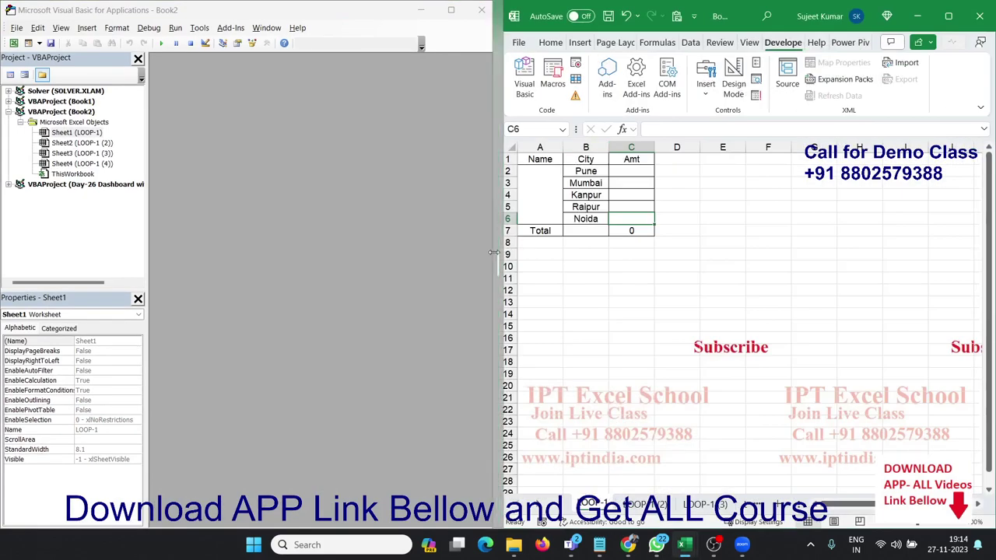
{"action": "left_click_drag", "start_coordinate": [496, 253], "coordinate": [570, 267]}
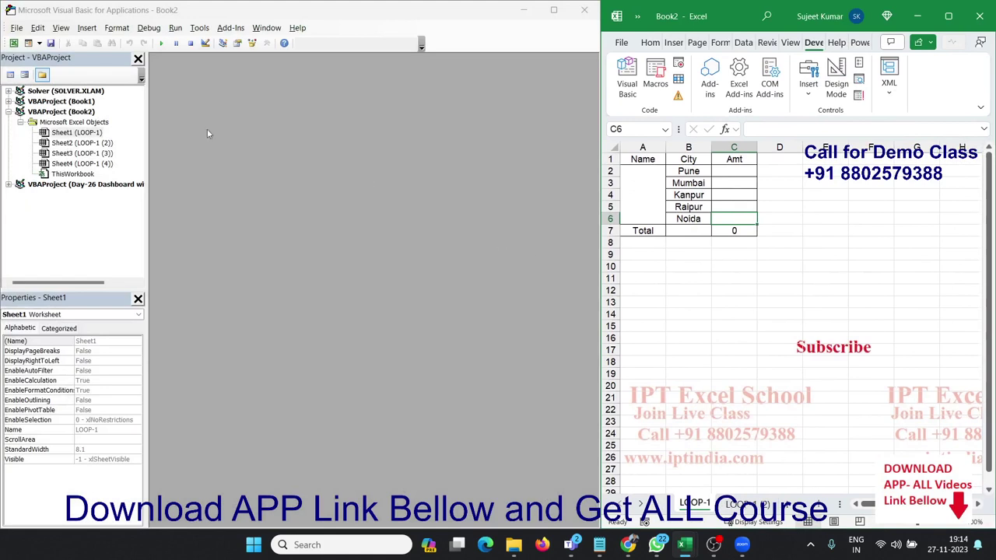
{"action": "left_click", "coordinate": [86, 28]}
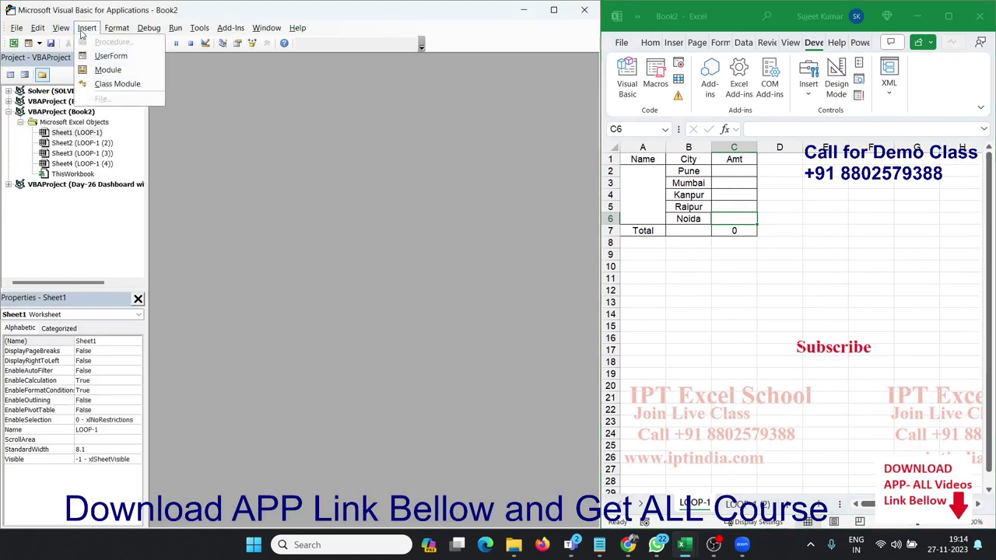
Insert Module1 and create an empty Sub loop_1() procedure in it
{"action": "left_click", "coordinate": [98, 75]}
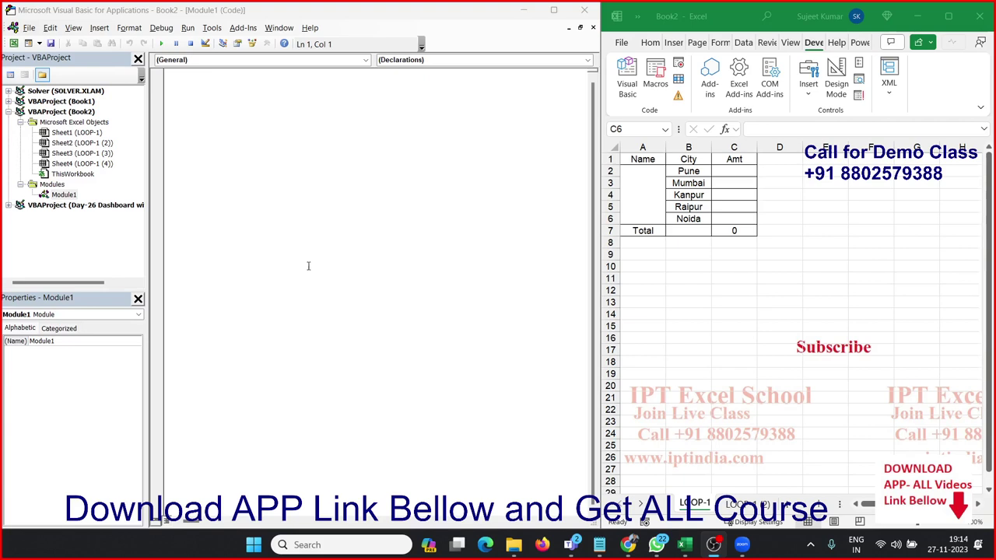
{"action": "left_click", "coordinate": [220, 125]}
{"action": "type", "text": "su"}
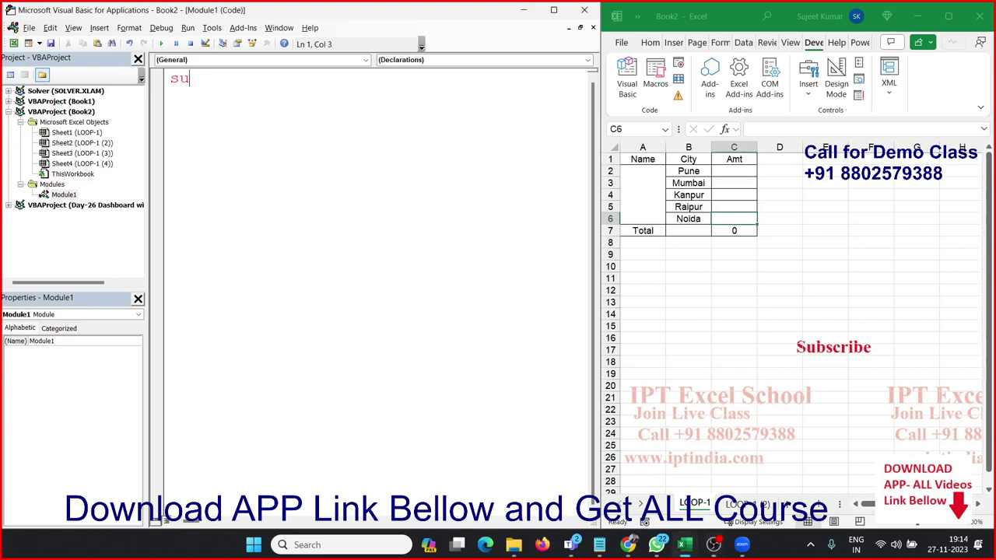
{"action": "type", "text": "b lo"}
{"action": "type", "text": "op_1"}
{"action": "type", "text": "()"}
{"action": "key", "text": "Return"}
{"action": "key", "text": "Return"}
{"action": "key", "text": "Return"}
{"action": "key", "text": "Return"}
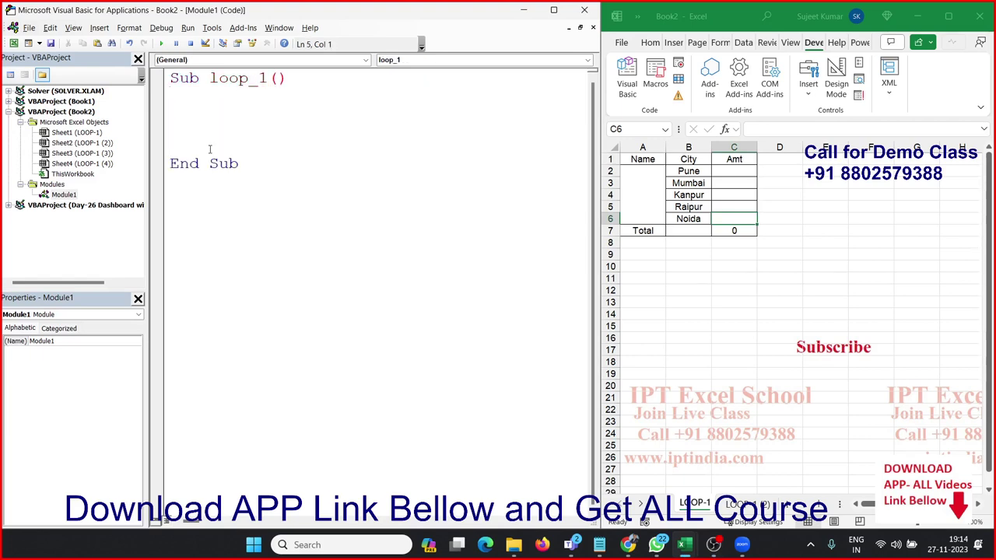
{"action": "left_click", "coordinate": [721, 172]}
{"action": "left_click_drag", "start_coordinate": [642, 160], "coordinate": [734, 228]}
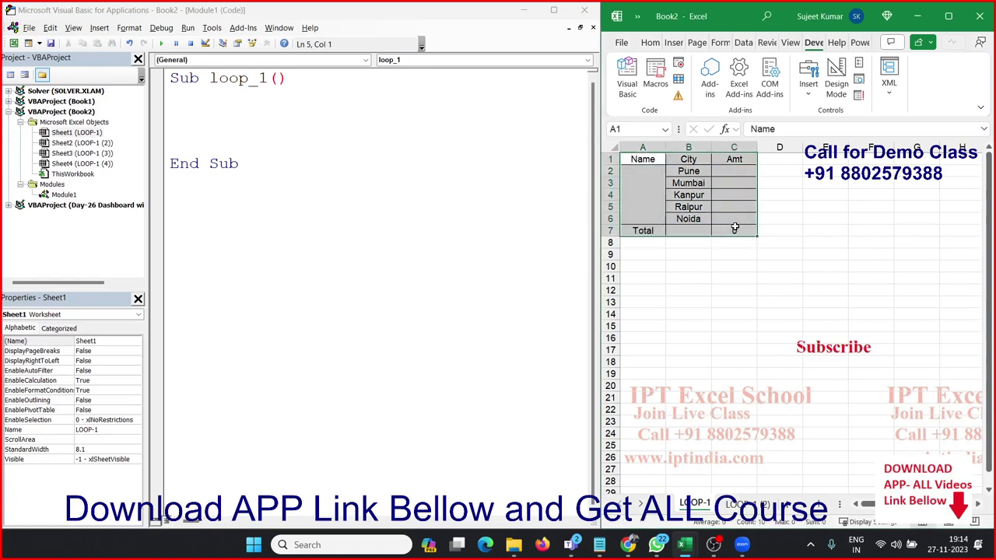
{"action": "left_click", "coordinate": [689, 185]}
{"action": "left_click_drag", "start_coordinate": [661, 159], "coordinate": [735, 219]}
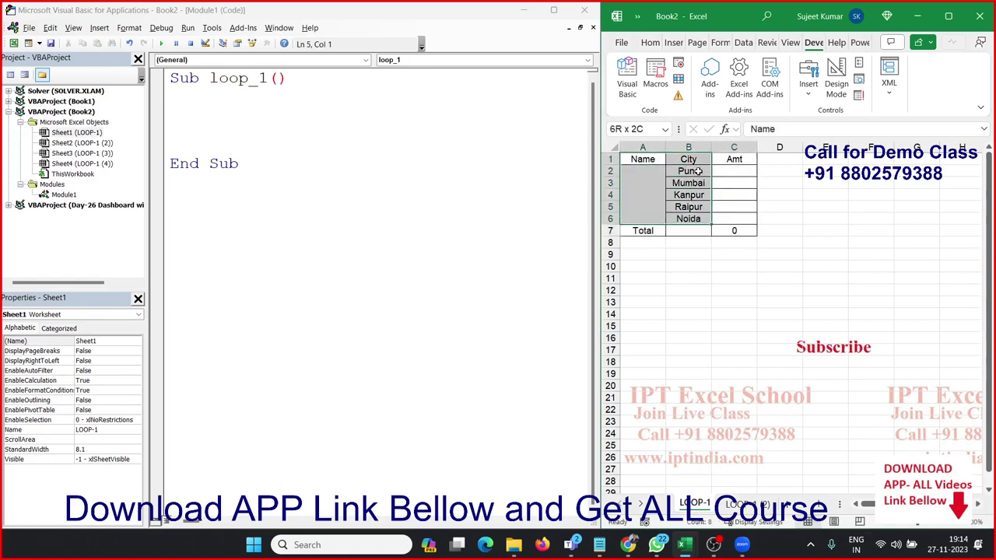
{"action": "left_click", "coordinate": [649, 253]}
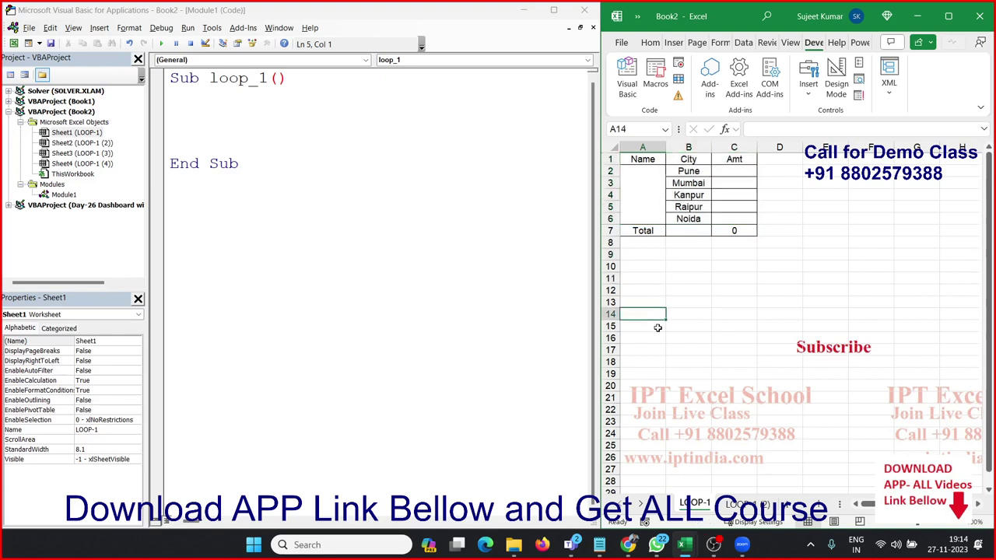
{"action": "left_click", "coordinate": [656, 324]}
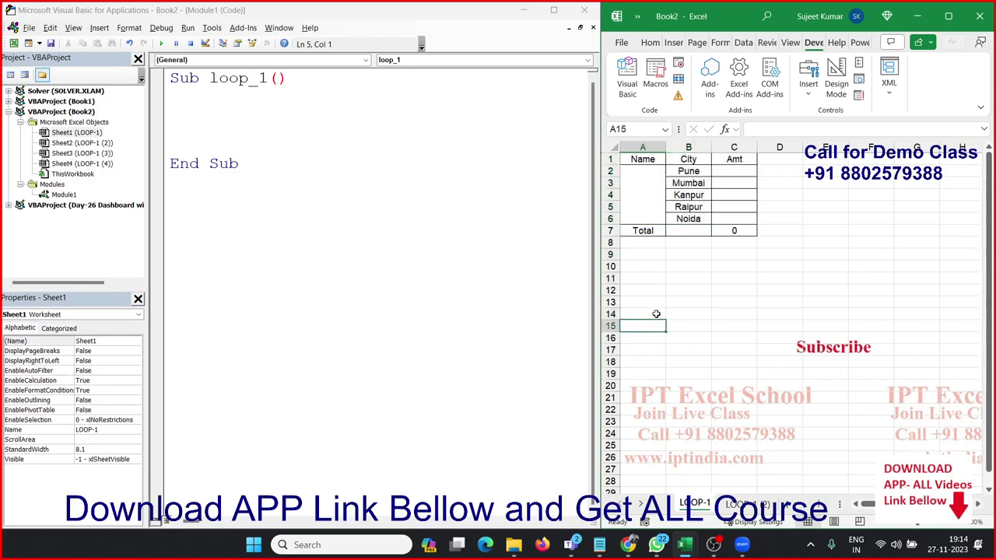
{"action": "left_click_drag", "start_coordinate": [725, 235], "coordinate": [641, 160]}
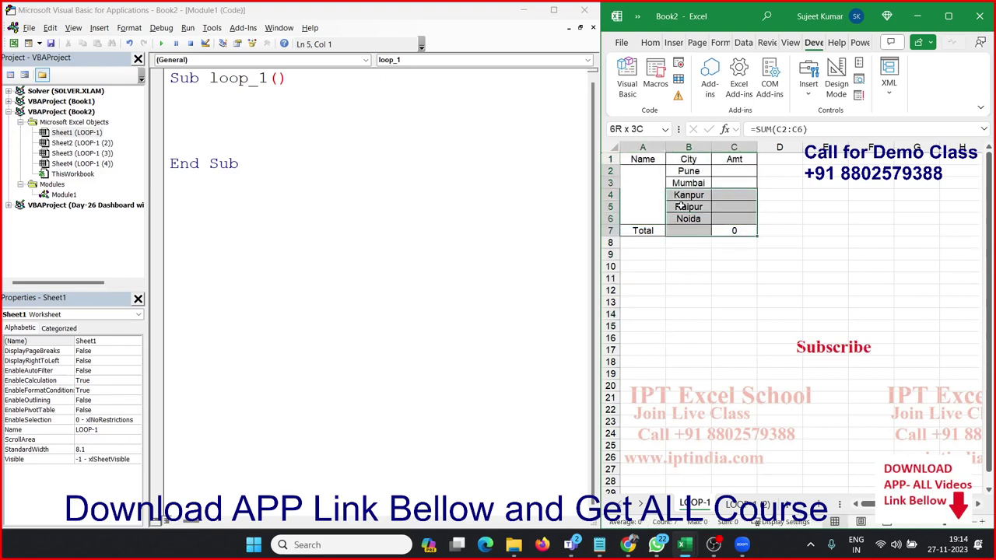
{"action": "left_click", "coordinate": [639, 255]}
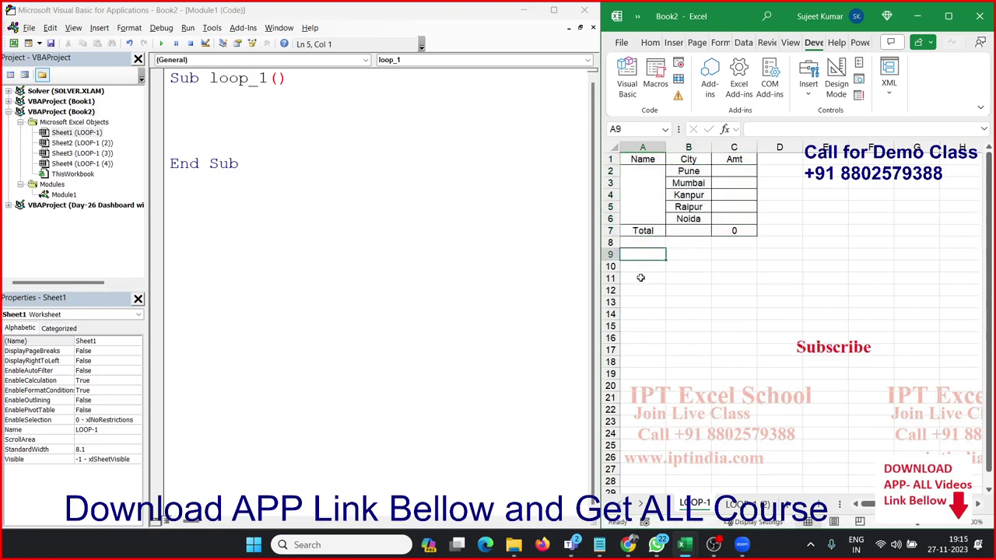
{"action": "left_click", "coordinate": [643, 290]}
{"action": "left_click", "coordinate": [643, 350]}
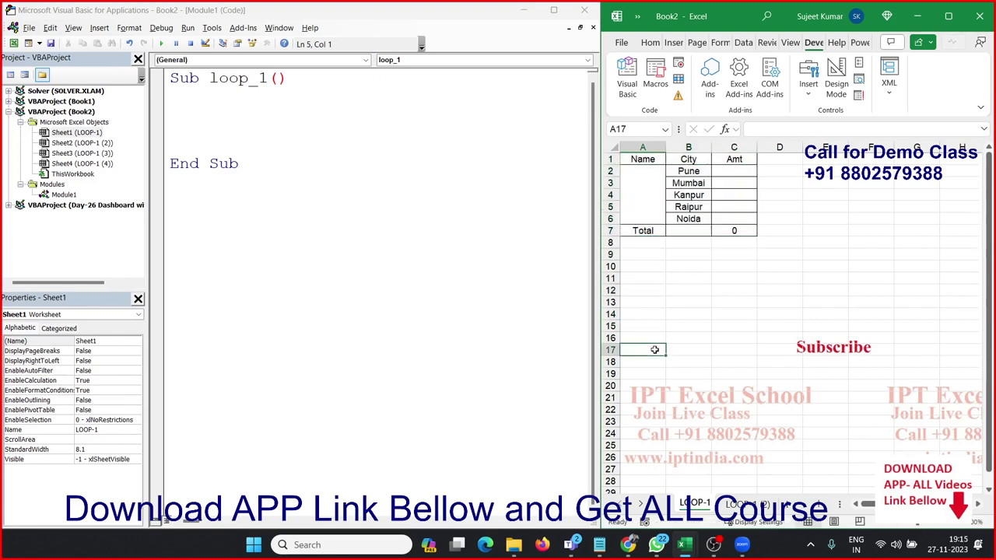
{"action": "left_click", "coordinate": [247, 106]}
Write Range("A1:c7").Copy as the first statement inside loop_1
{"action": "key", "text": "Return"}
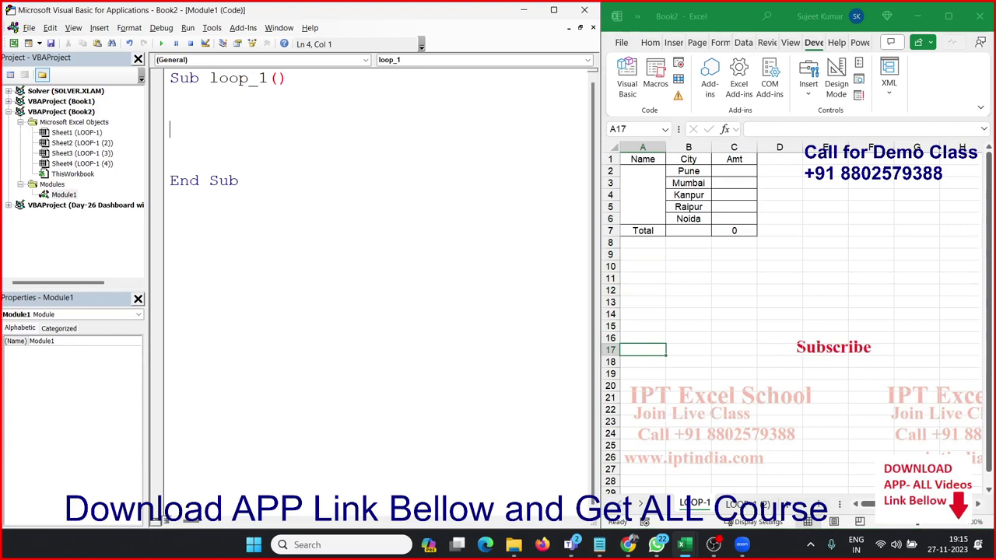
{"action": "key", "text": "Up"}
{"action": "key", "text": "Up"}
{"action": "key", "text": "Return"}
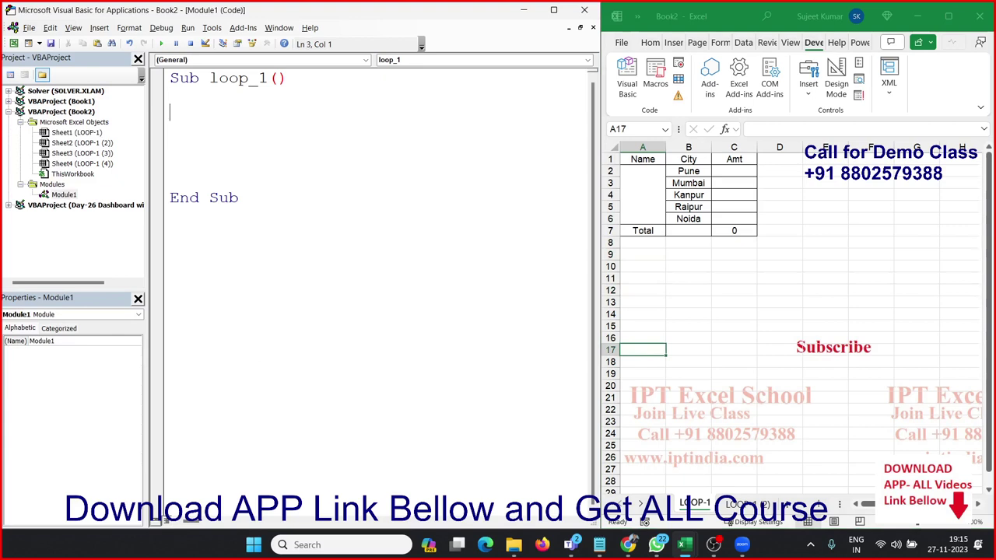
{"action": "type", "text": "fo"}
{"action": "type", "text": "r"}
{"action": "key", "text": "BackSpace"}
{"action": "key", "text": "BackSpace"}
{"action": "key", "text": "BackSpace"}
{"action": "key", "text": "BackSpace"}
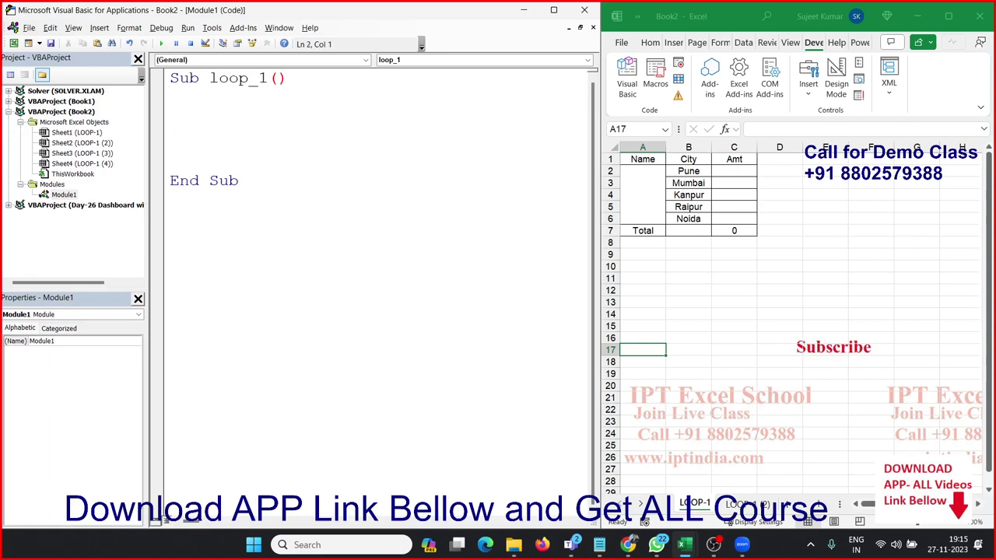
{"action": "key", "text": "Return"}
{"action": "type", "text": "ram"}
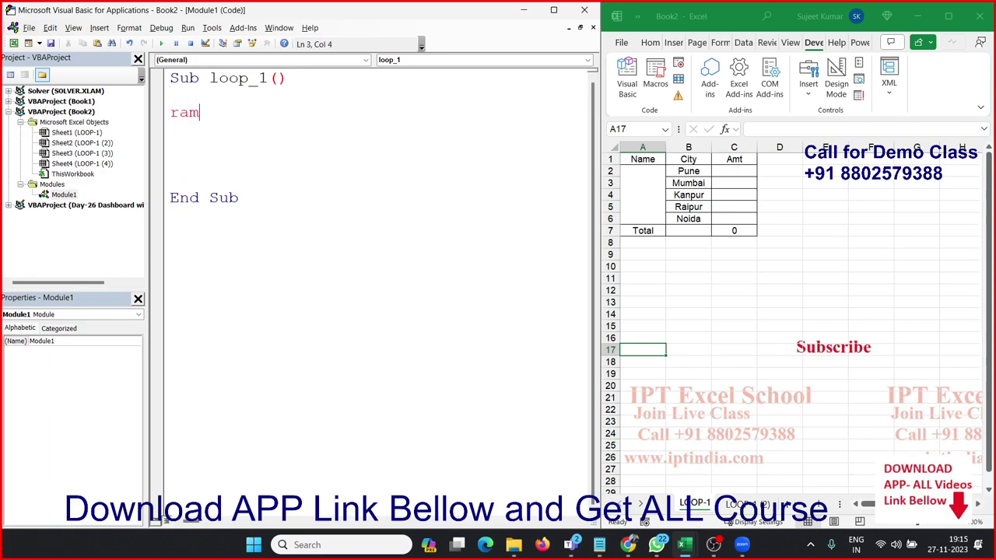
{"action": "key", "text": "BackSpace"}
{"action": "type", "text": "nge"}
{"action": "type", "text": "(\"A"}
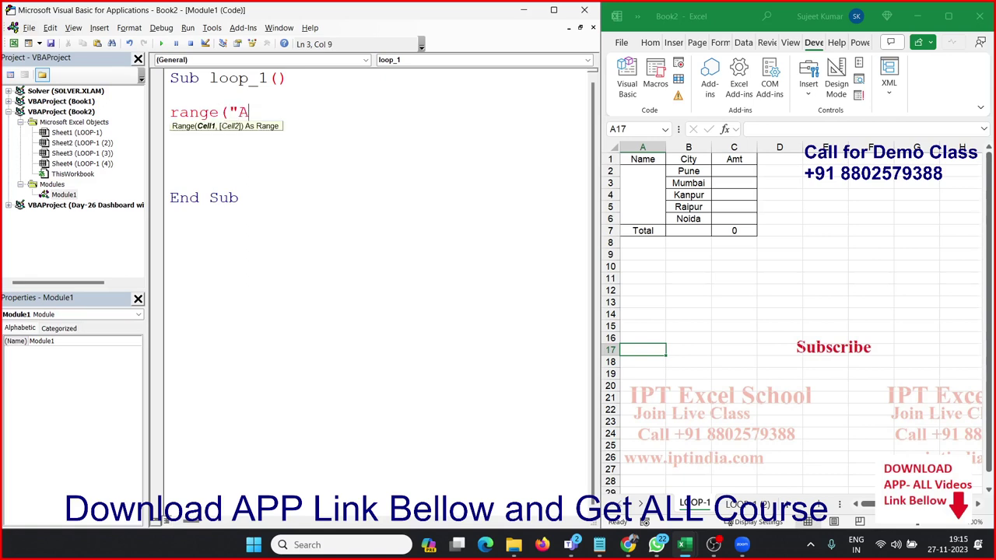
{"action": "type", "text": "1\")."}
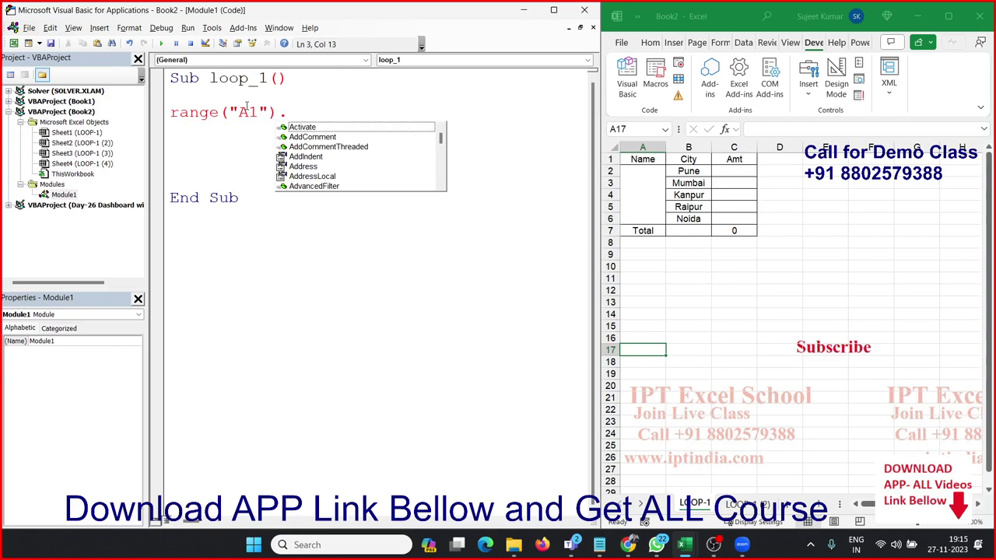
{"action": "type", "text": "sel"}
{"action": "key", "text": "Tab"}
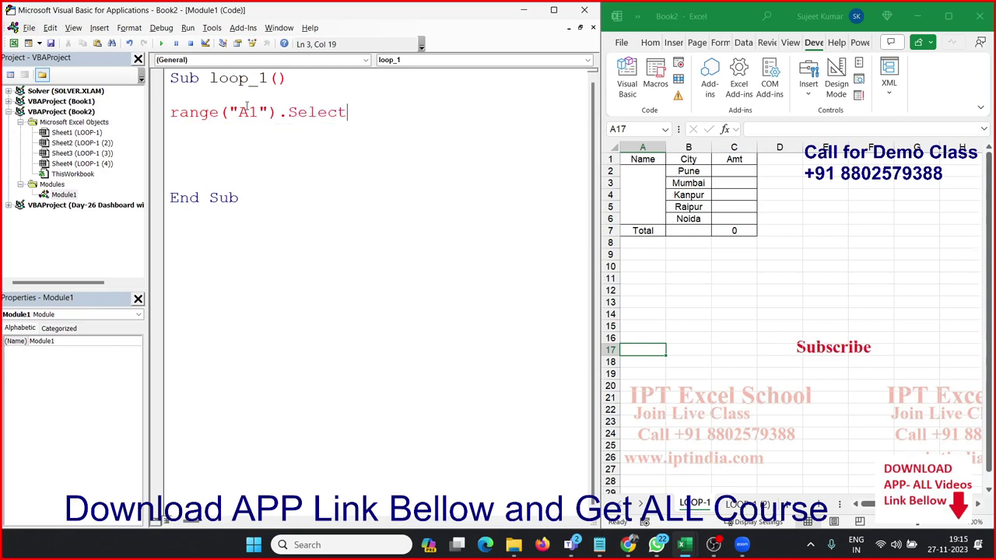
{"action": "key", "text": "Return"}
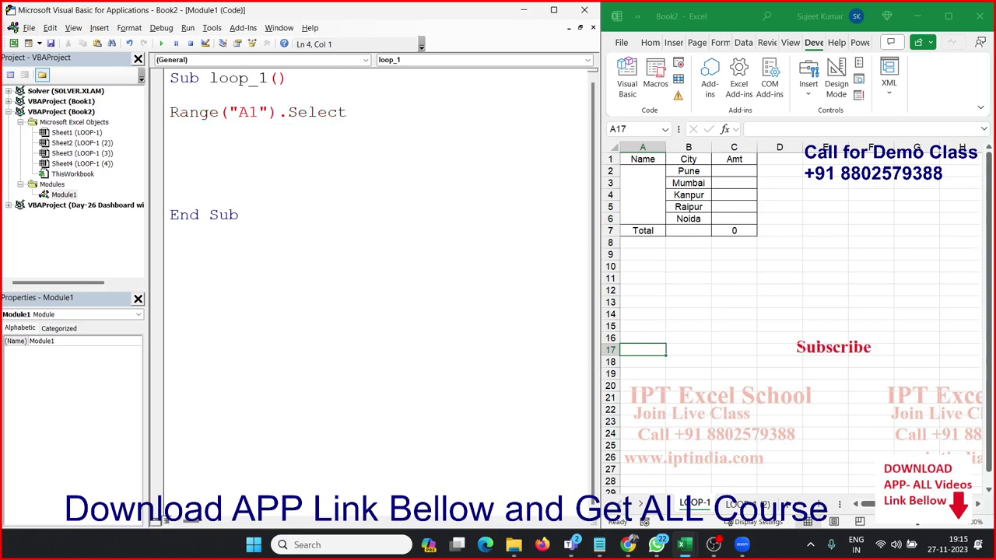
{"action": "key", "text": "BackSpace"}
{"action": "key", "text": "BackSpace"}
{"action": "key", "text": "BackSpace"}
{"action": "key", "text": "BackSpace"}
{"action": "key", "text": "BackSpace"}
{"action": "key", "text": "BackSpace"}
{"action": "key", "text": "BackSpace"}
{"action": "key", "text": "BackSpace"}
{"action": "key", "text": "BackSpace"}
{"action": "key", "text": "BackSpace"}
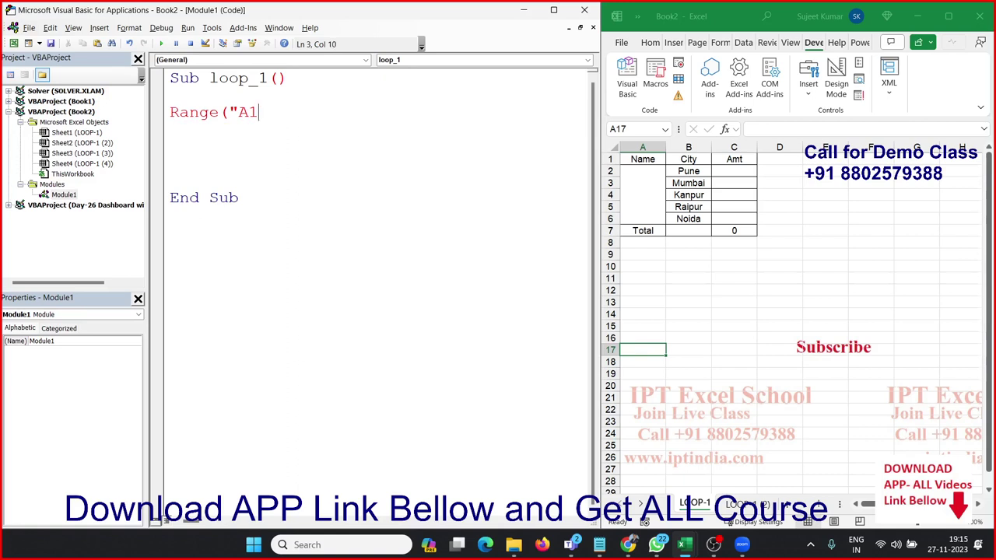
{"action": "type", "text": ":"}
{"action": "type", "text": "c7\""}
{"action": "type", "text": ").copy"}
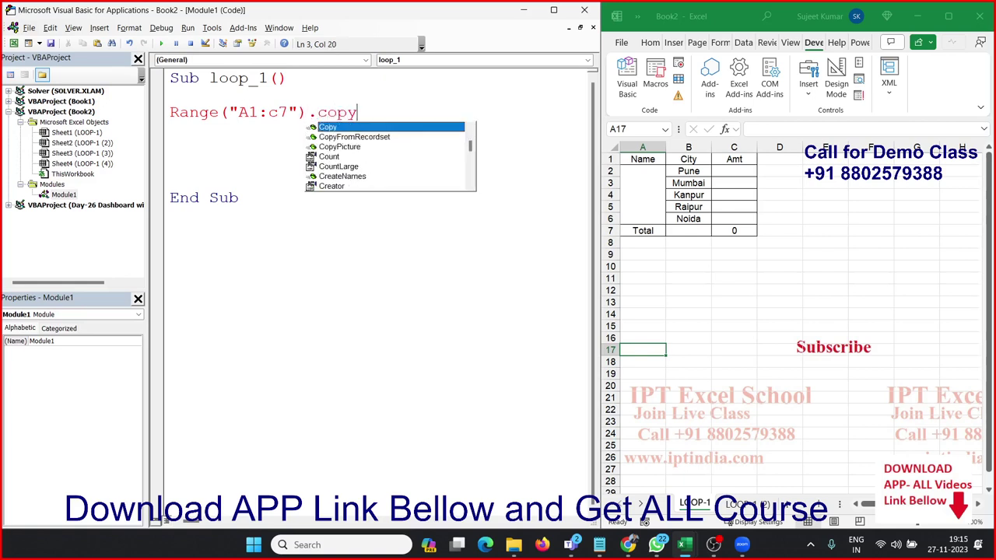
{"action": "key", "text": "Return"}
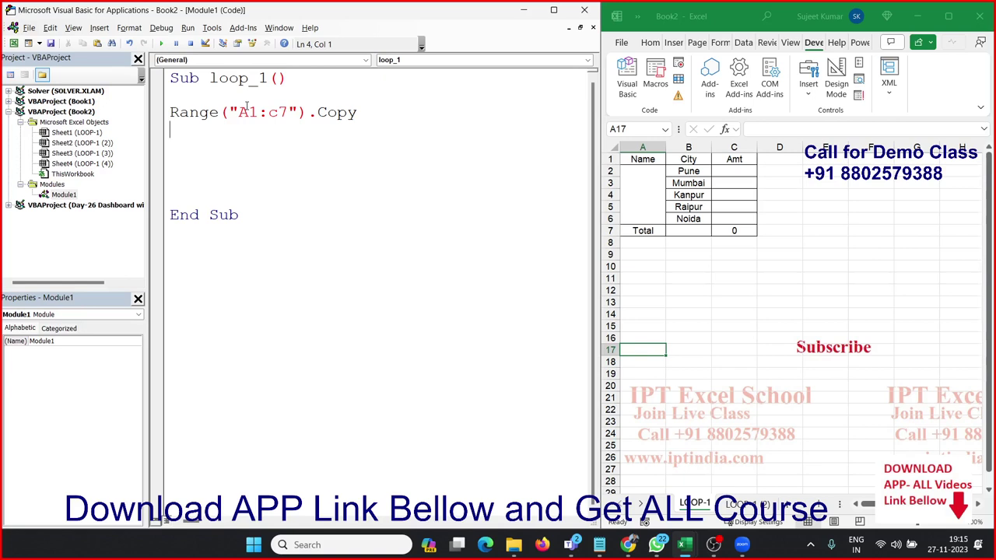
Add the line Range("A65000").End(xlUp).Offset(2, 0).PasteSpecial after the Copy statement
{"action": "type", "text": "rang"}
{"action": "type", "text": "e(\""}
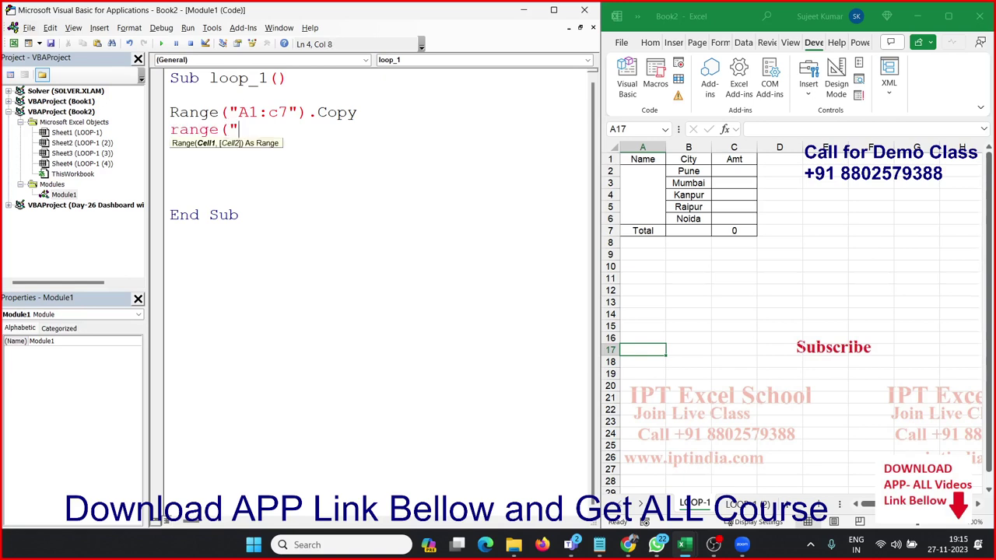
{"action": "type", "text": "A65000"}
{"action": "type", "text": "\")"}
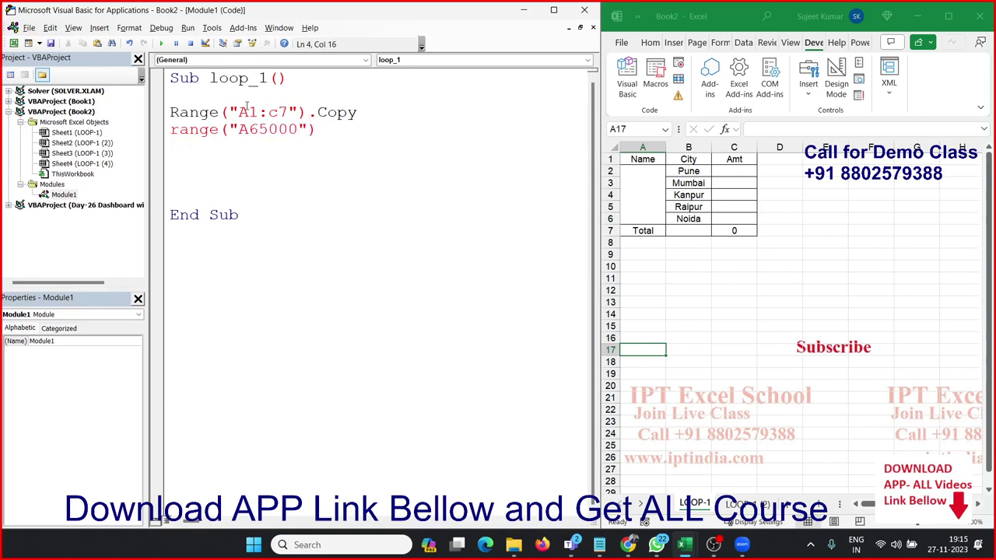
{"action": "type", "text": ".end("}
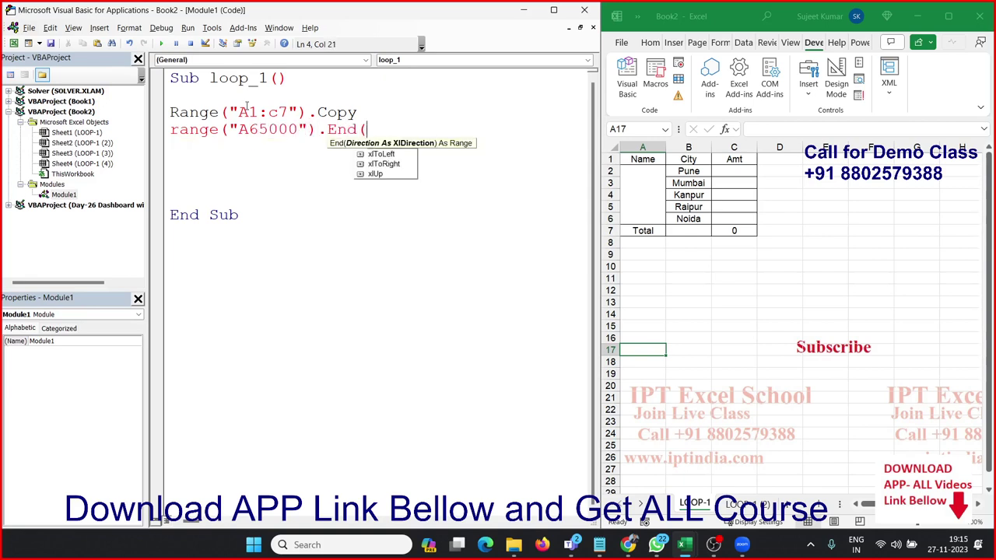
{"action": "key", "text": "Down"}
{"action": "key", "text": "Down"}
{"action": "key", "text": "Down"}
{"action": "key", "text": "Tab"}
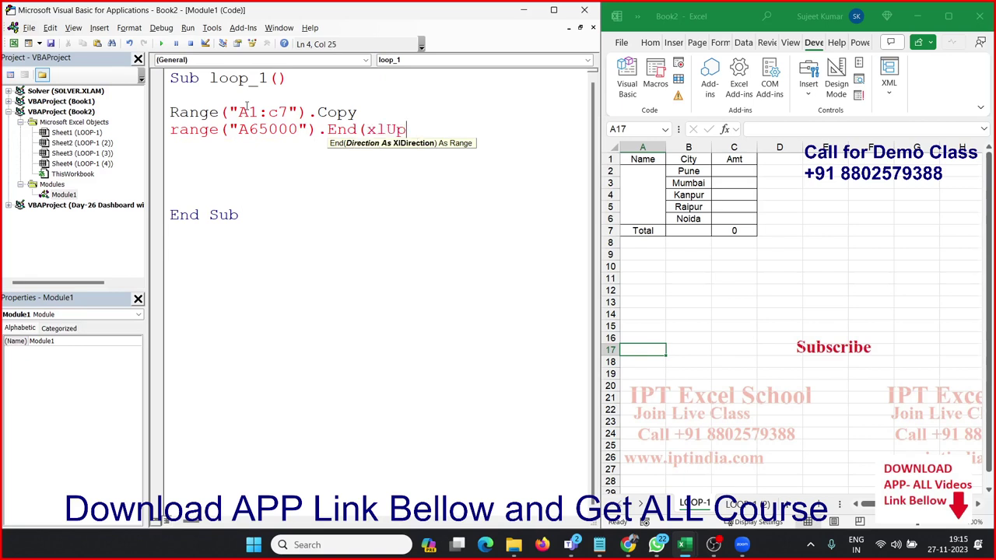
{"action": "type", "text": ").o"}
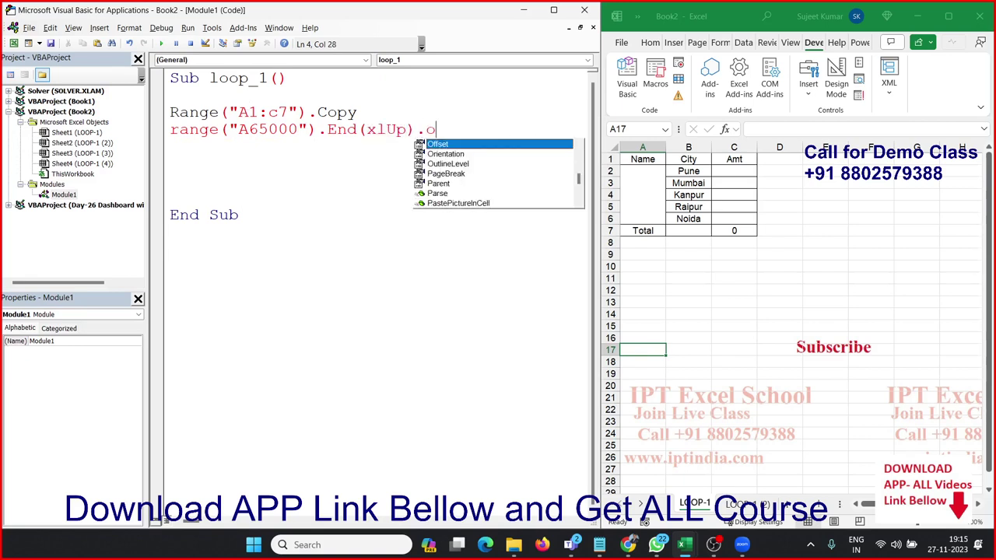
{"action": "type", "text": "f"}
{"action": "key", "text": "Tab"}
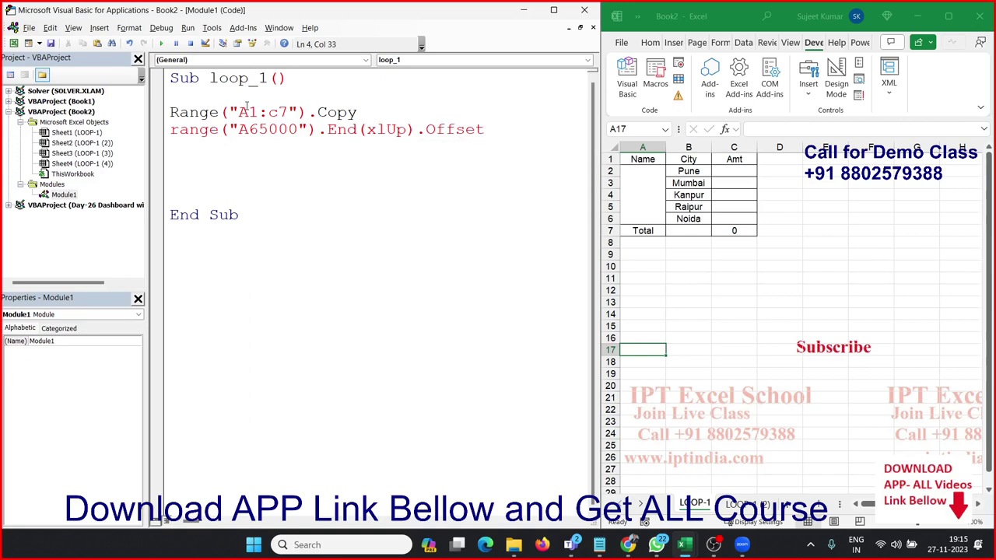
{"action": "type", "text": "("}
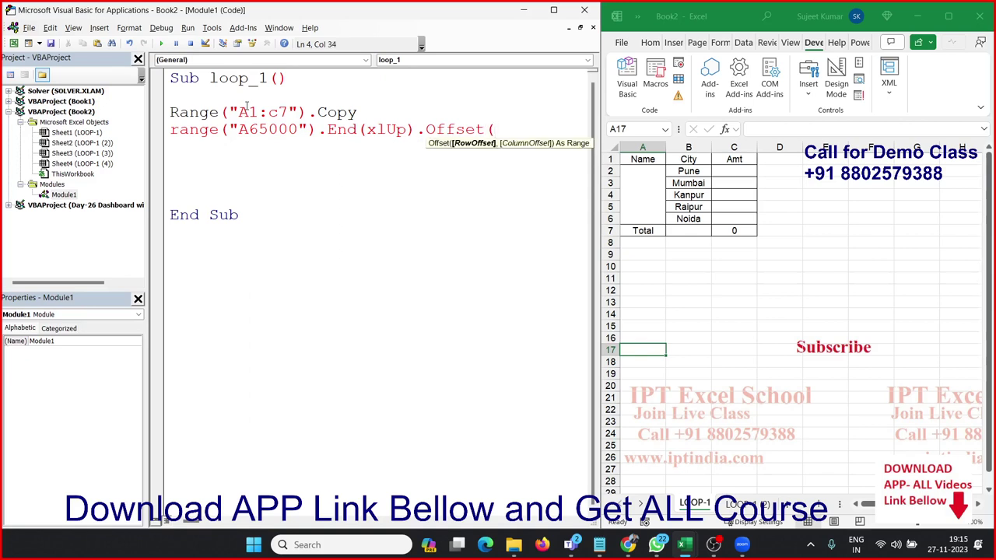
{"action": "type", "text": "2"}
{"action": "type", "text": ",0"}
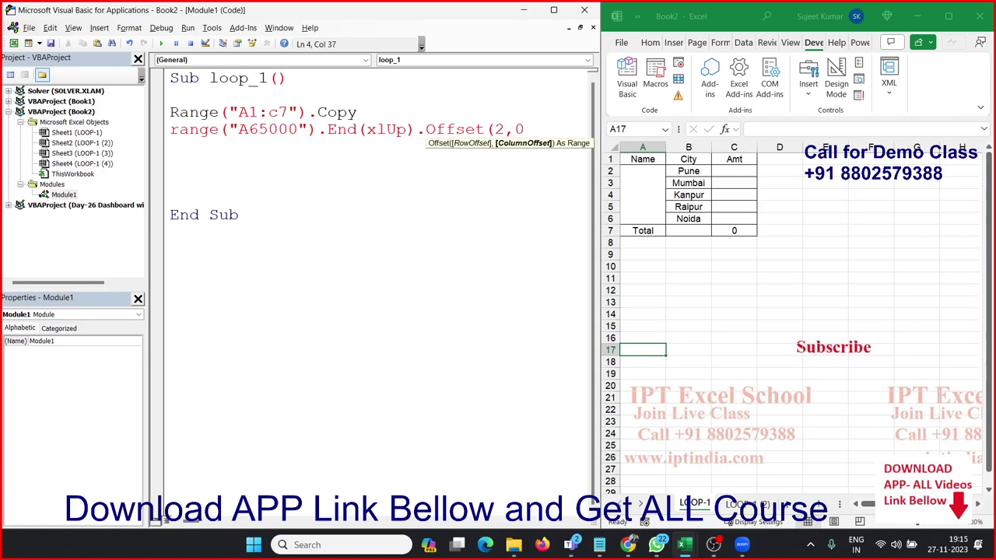
{"action": "type", "text": ").ps"}
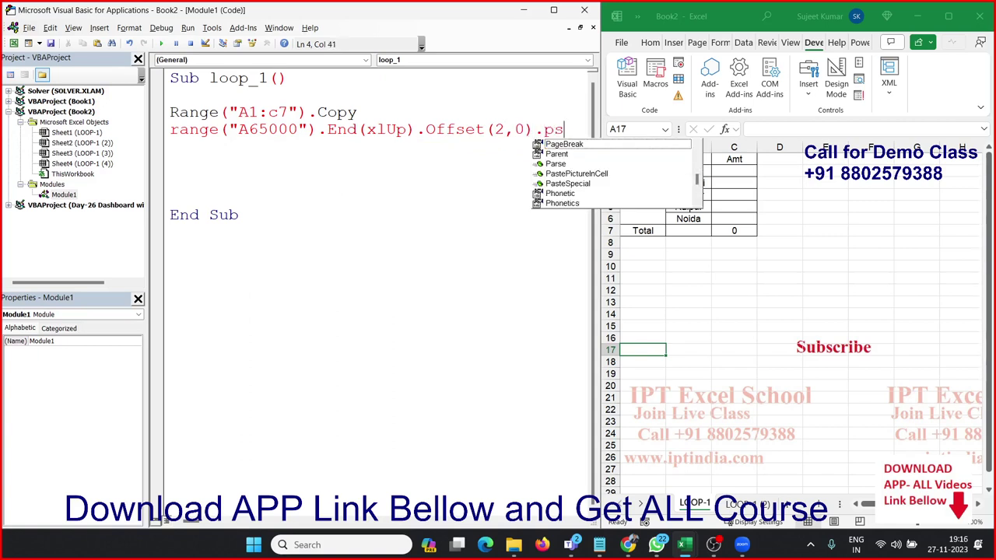
{"action": "key", "text": "Up"}
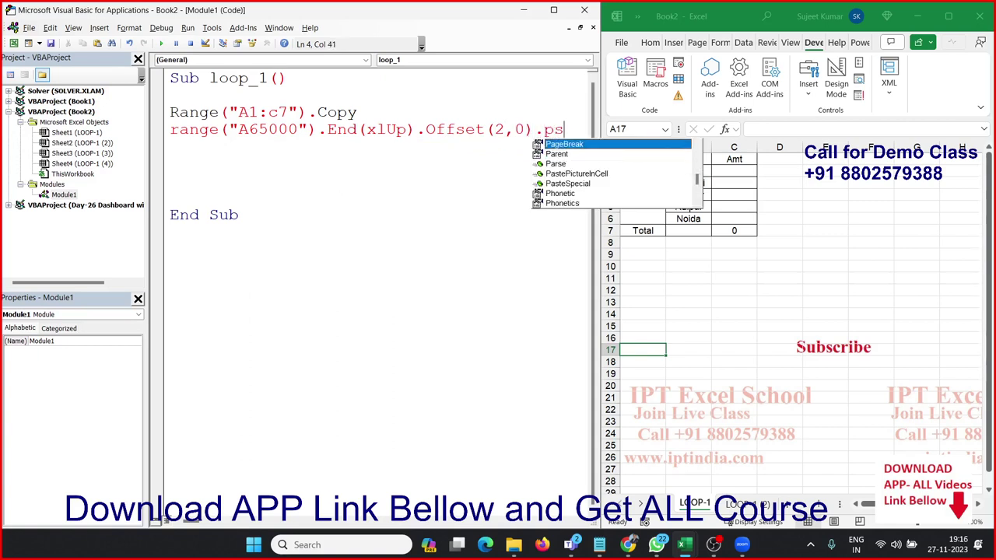
{"action": "key", "text": "BackSpace"}
{"action": "type", "text": "a"}
{"action": "type", "text": "s"}
{"action": "key", "text": "Down"}
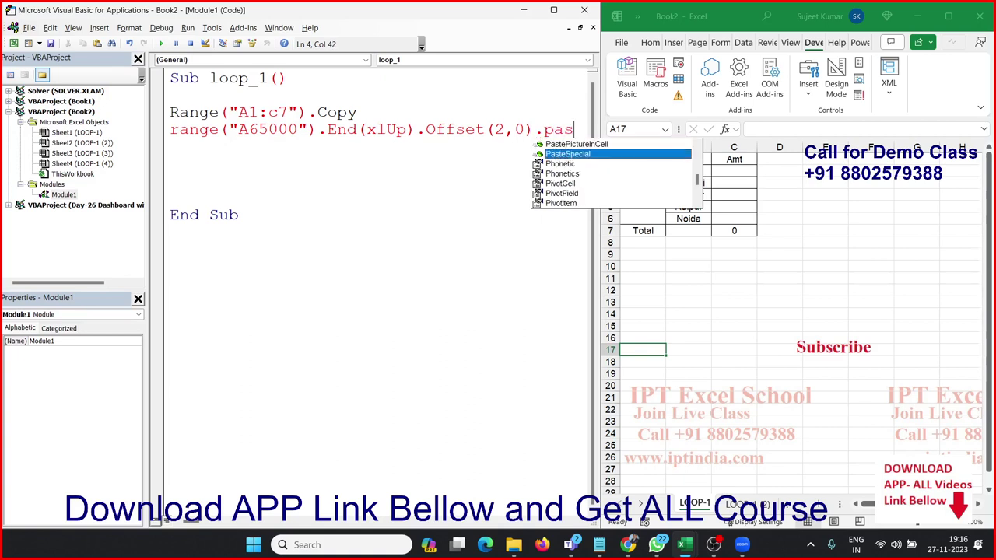
{"action": "key", "text": "Tab"}
{"action": "key", "text": "Return"}
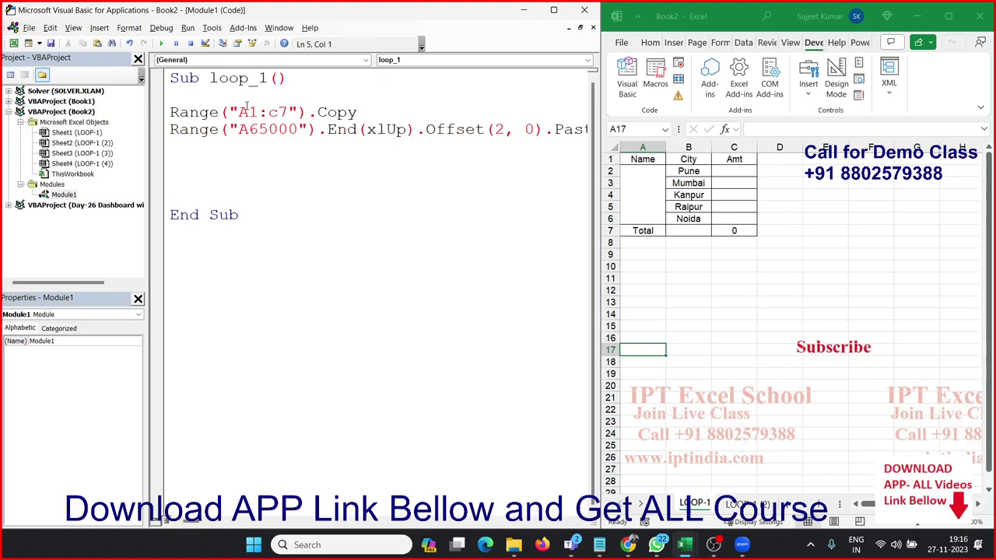
{"action": "left_click", "coordinate": [513, 237]}
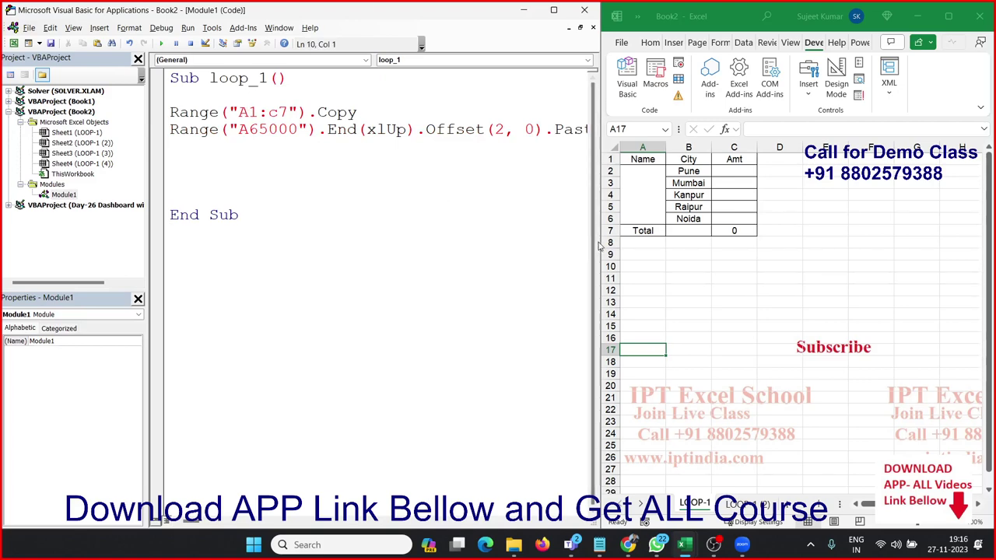
Run loop_1 to paste the table into rows 9–15, then clear rows 9–15
{"action": "mouse_move", "coordinate": [602, 244]}
{"action": "left_mouse_down"}
{"action": "mouse_move", "coordinate": [710, 252]}
{"action": "mouse_move", "coordinate": [687, 251]}
{"action": "left_mouse_up"}
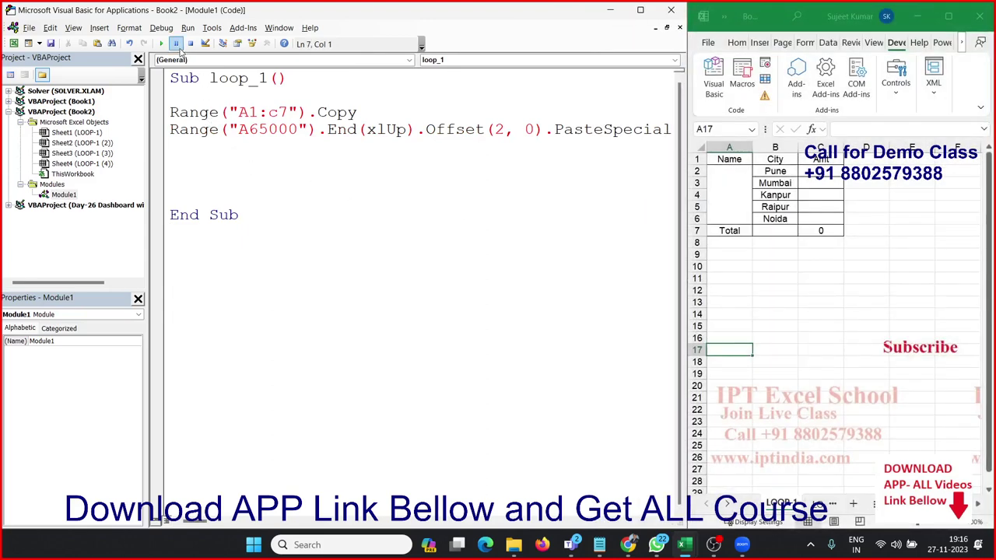
{"action": "left_click", "coordinate": [161, 43]}
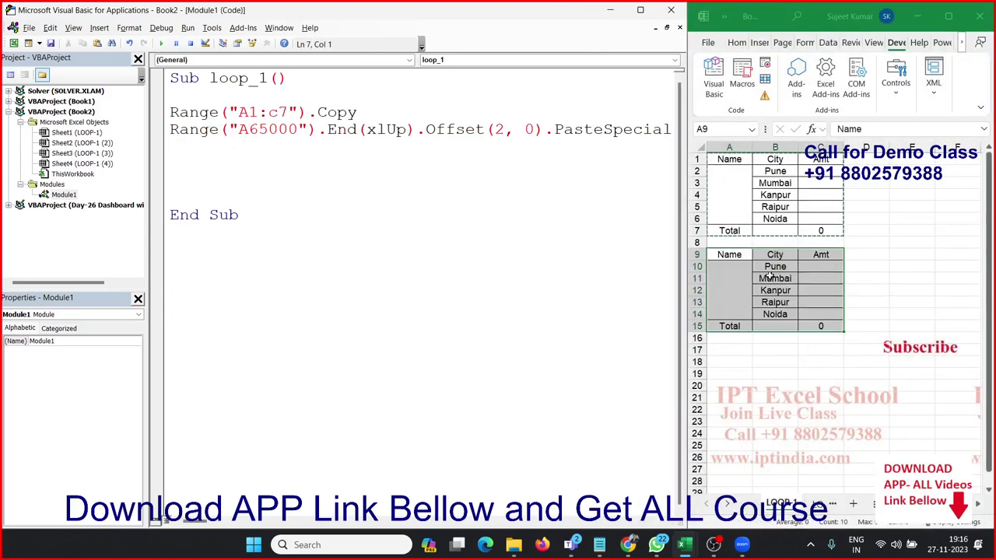
{"action": "left_click", "coordinate": [704, 254]}
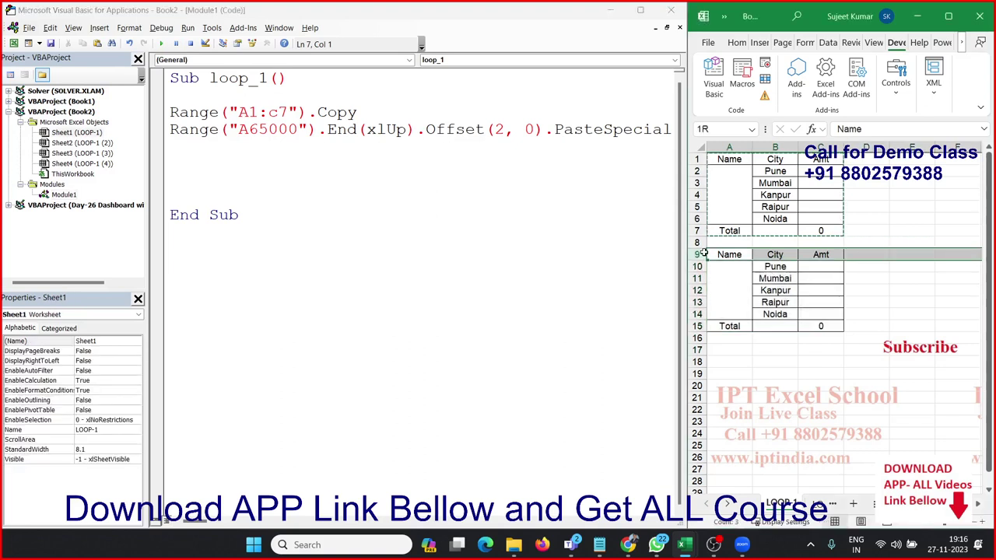
{"action": "left_click_drag", "start_coordinate": [703, 255], "coordinate": [703, 325]}
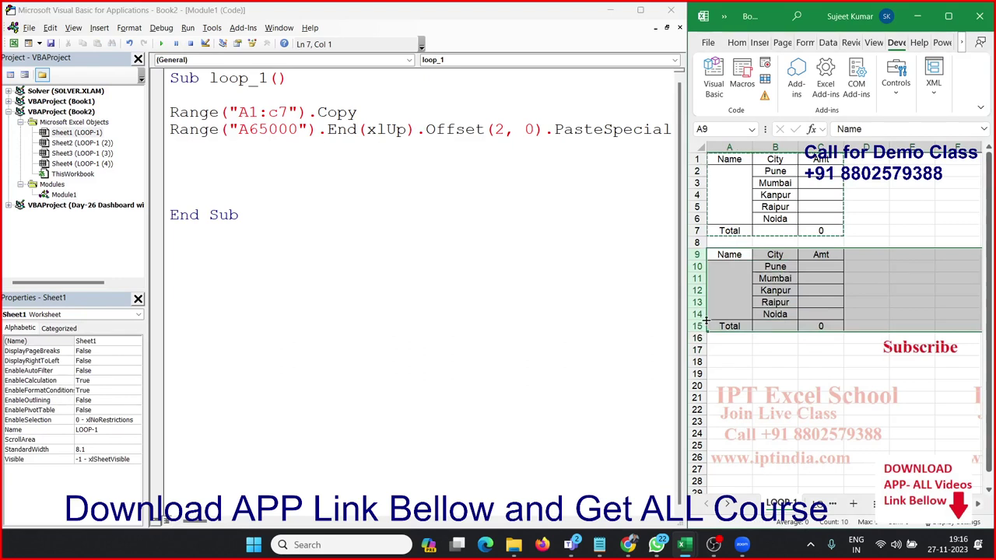
{"action": "key", "text": "Delete"}
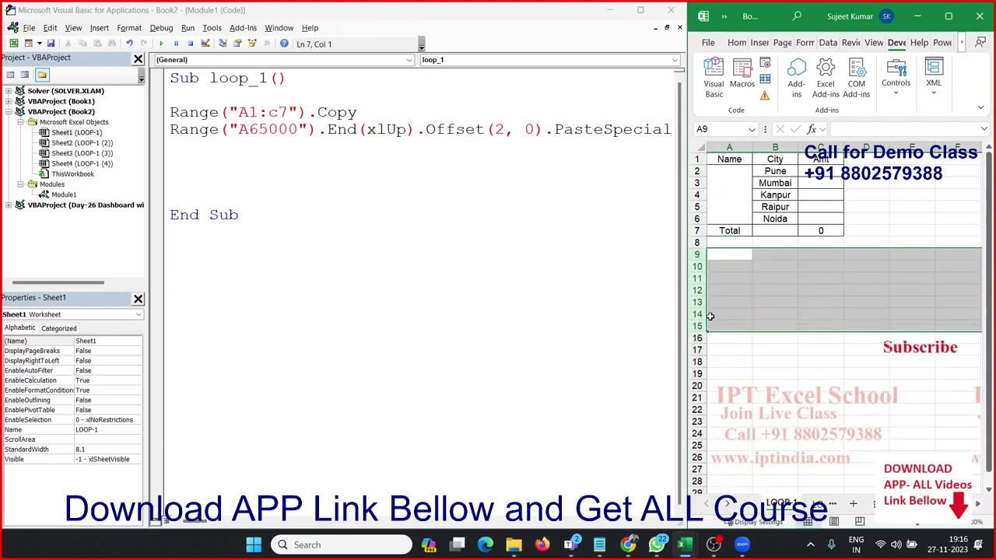
Duplicate the PasteSpecial line so loop_1 repeats the paste statement several times
{"action": "left_click", "coordinate": [246, 151]}
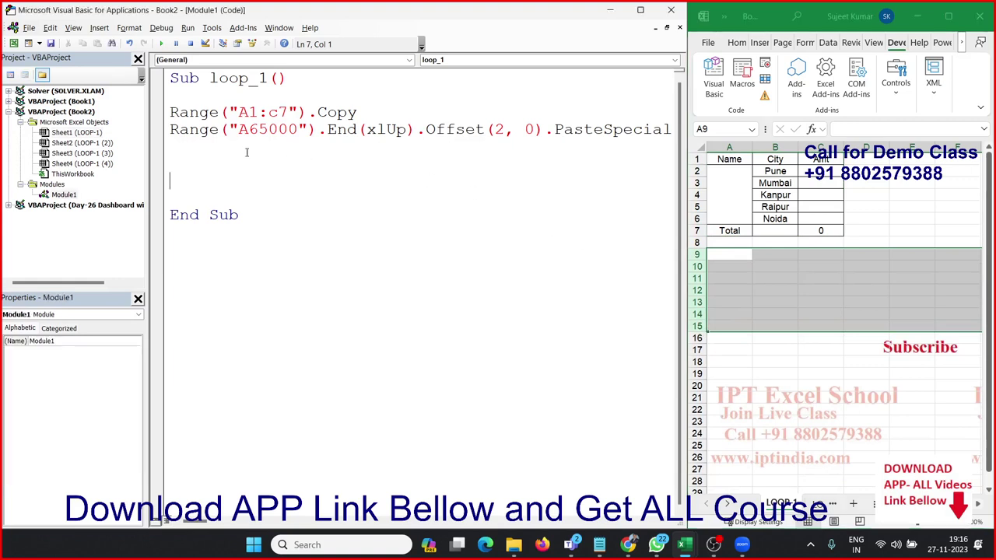
{"action": "left_click", "coordinate": [164, 130]}
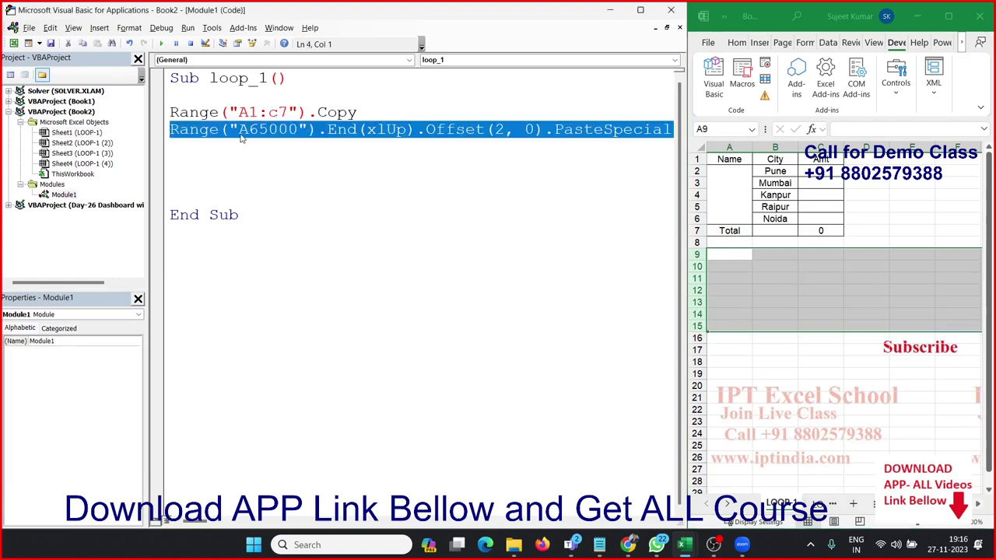
{"action": "key", "text": "Left"}
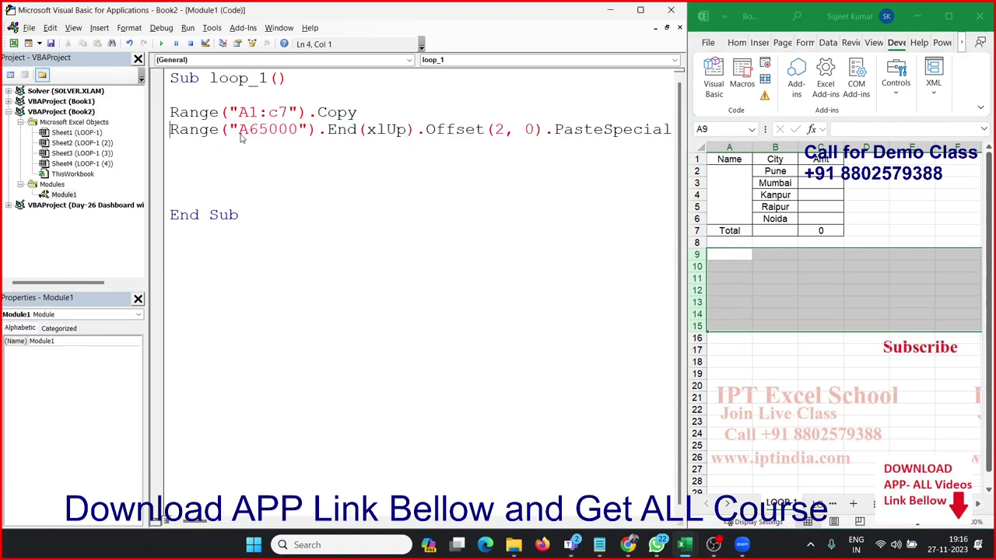
{"action": "key", "text": "Return"}
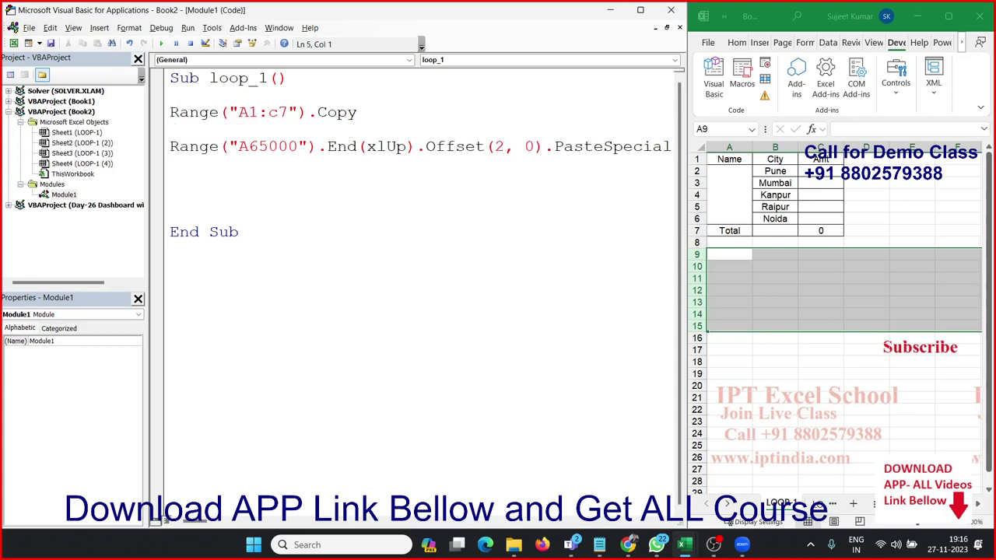
{"action": "key", "text": "shift+Down"}
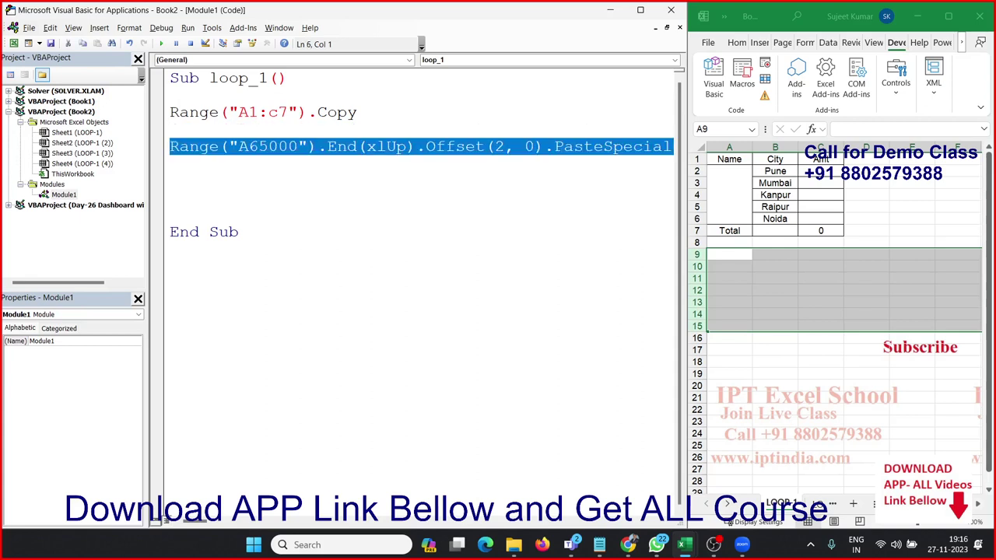
{"action": "key", "text": "ctrl+c"}
{"action": "key", "text": "ctrl+v"}
{"action": "key", "text": "ctrl+v"}
{"action": "key", "text": "ctrl+v"}
{"action": "key", "text": "ctrl+v"}
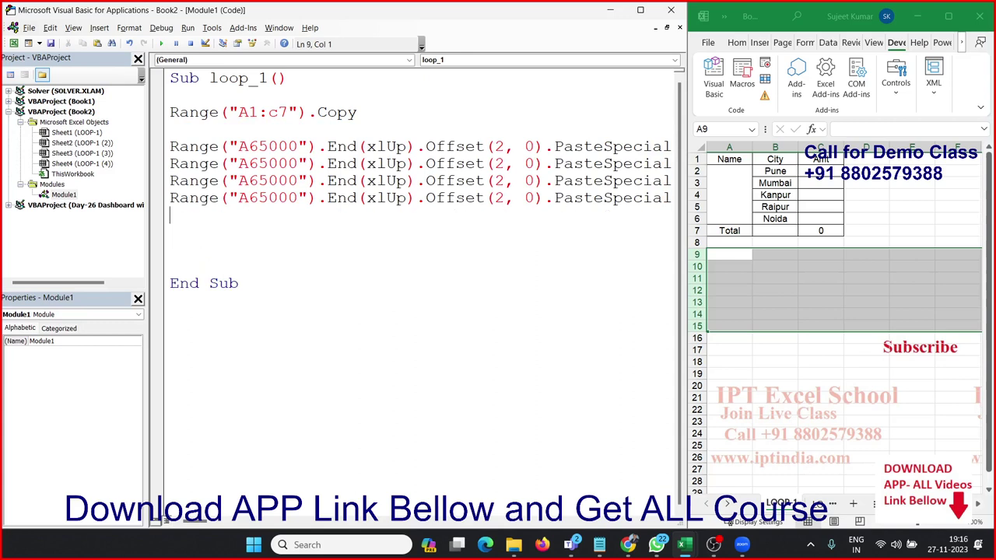
{"action": "key", "text": "ctrl+v"}
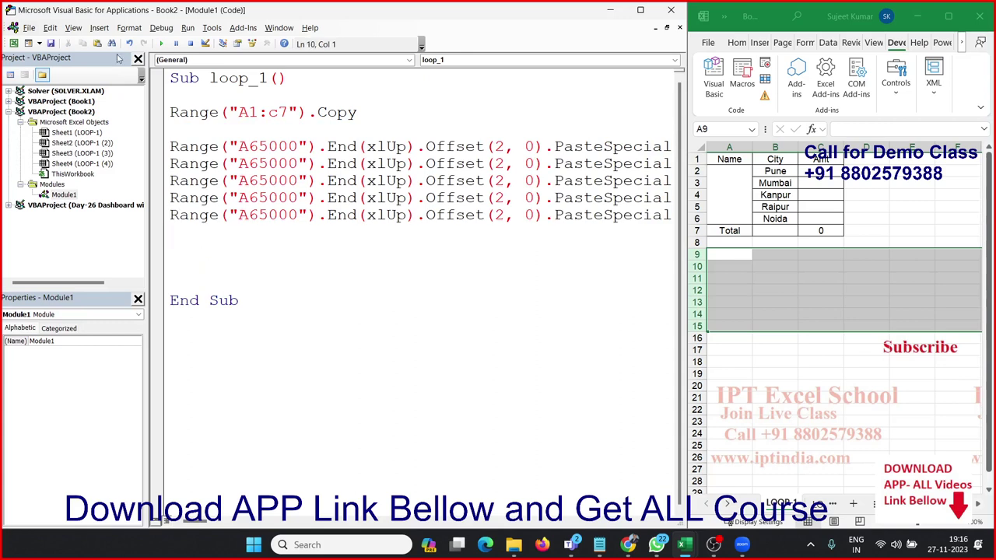
Run loop_1 and select the pasted table copies in rows 9 to 47
{"action": "left_click", "coordinate": [163, 43]}
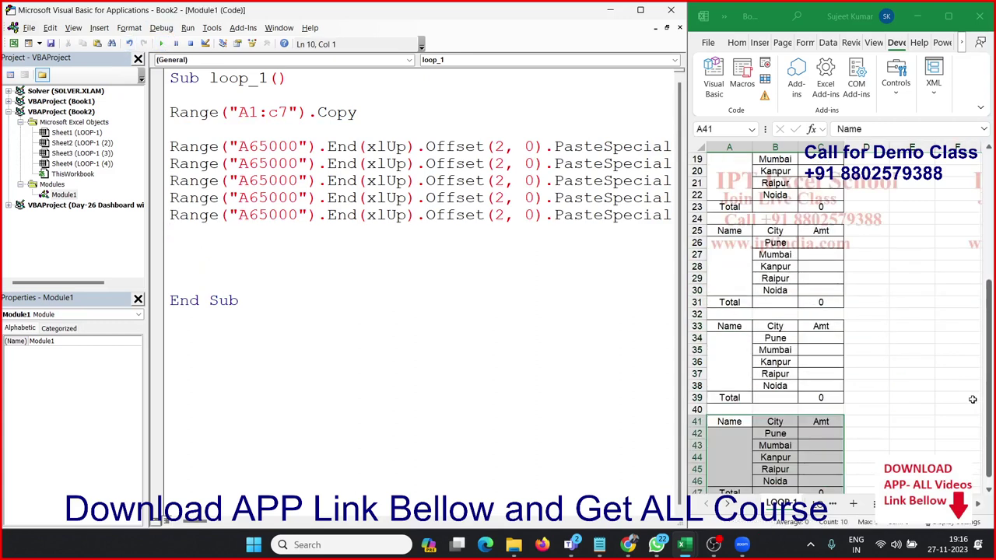
{"action": "left_click", "coordinate": [819, 290]}
{"action": "scroll", "coordinate": [813, 292], "scroll_direction": "up", "scroll_amount": 3}
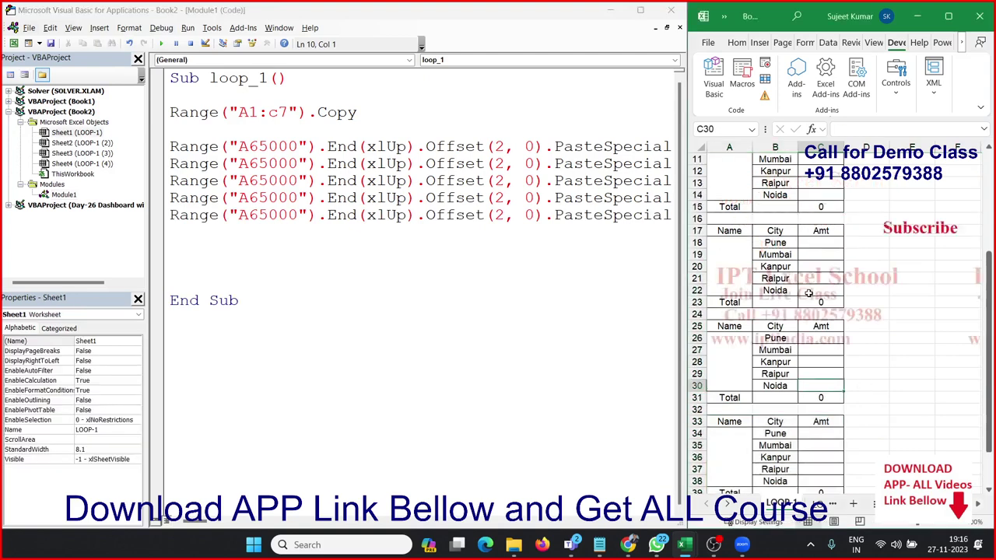
{"action": "scroll", "coordinate": [810, 293], "scroll_direction": "up", "scroll_amount": 3}
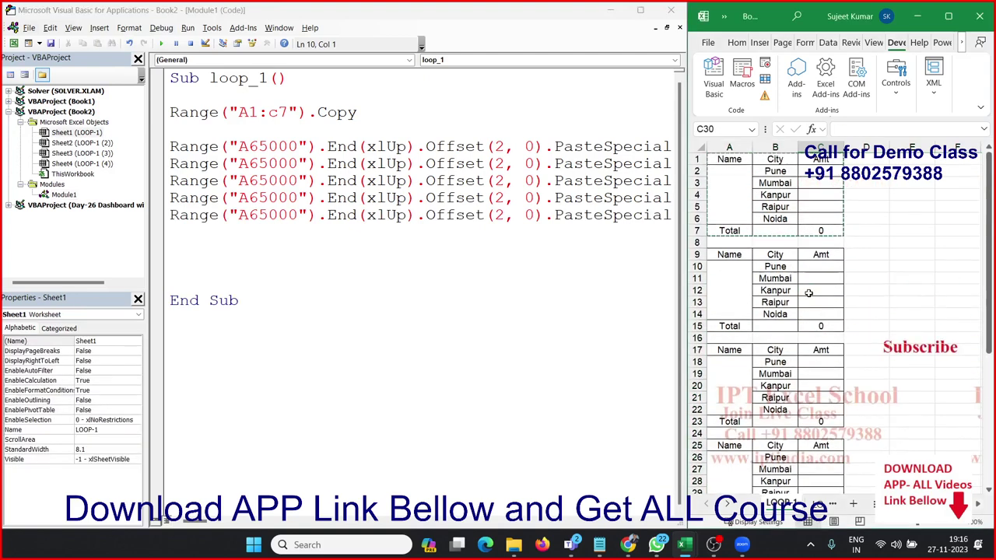
{"action": "left_click", "coordinate": [695, 254]}
{"action": "scroll", "coordinate": [704, 280], "scroll_direction": "down", "scroll_amount": 8}
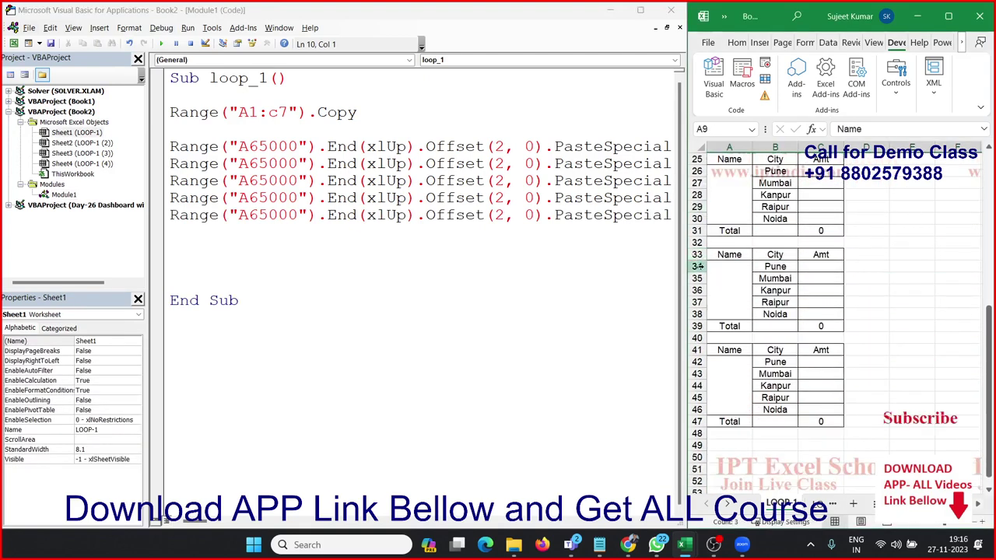
{"action": "scroll", "coordinate": [707, 284], "scroll_direction": "down", "scroll_amount": 5}
{"action": "scroll", "coordinate": [710, 287], "scroll_direction": "up", "scroll_amount": 1}
{"action": "left_click", "coordinate": [697, 278], "text": "shift"}
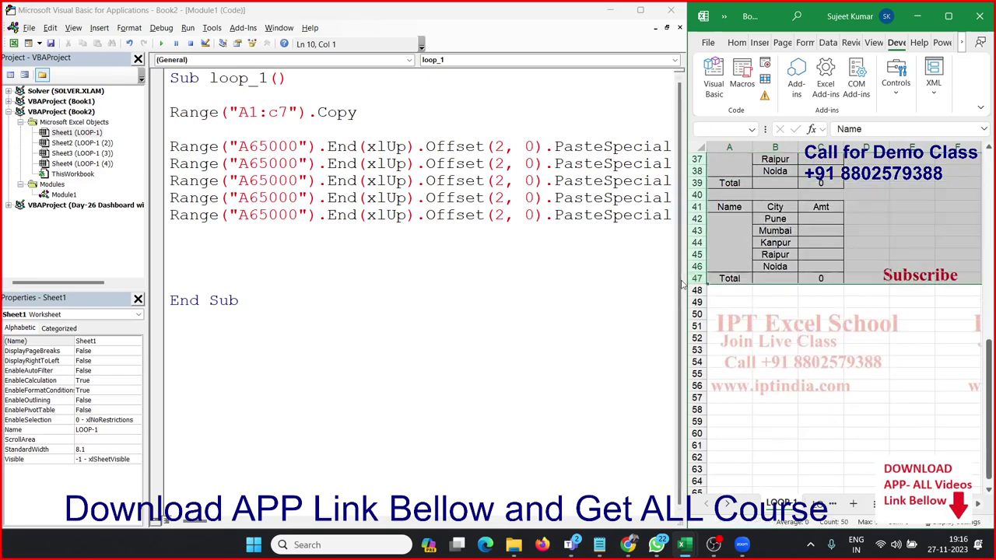
{"action": "scroll", "coordinate": [693, 284], "scroll_direction": "up", "scroll_amount": 12}
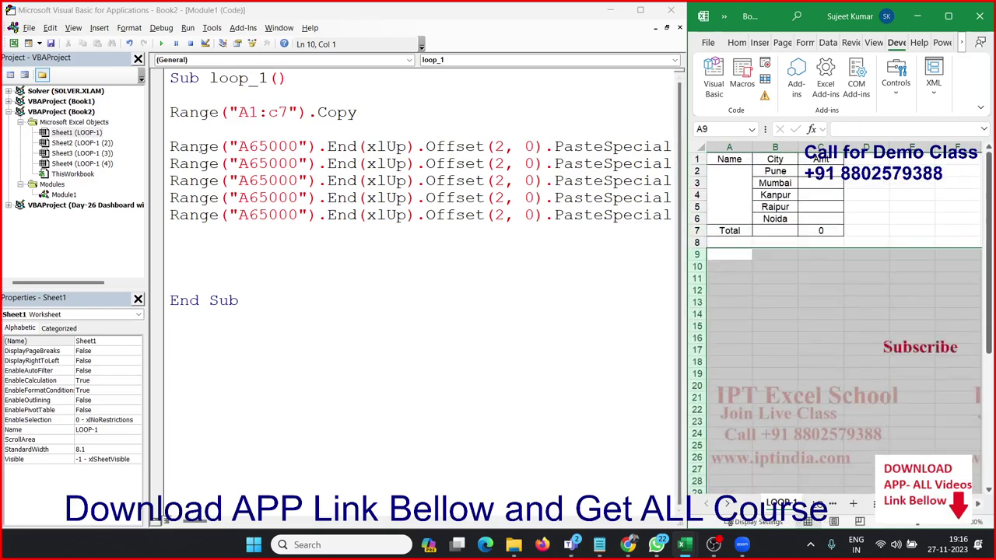
Delete the four duplicate paste lines and add For i = 1 To 5 above the remaining one
{"action": "left_click_drag", "start_coordinate": [169, 165], "coordinate": [212, 249]}
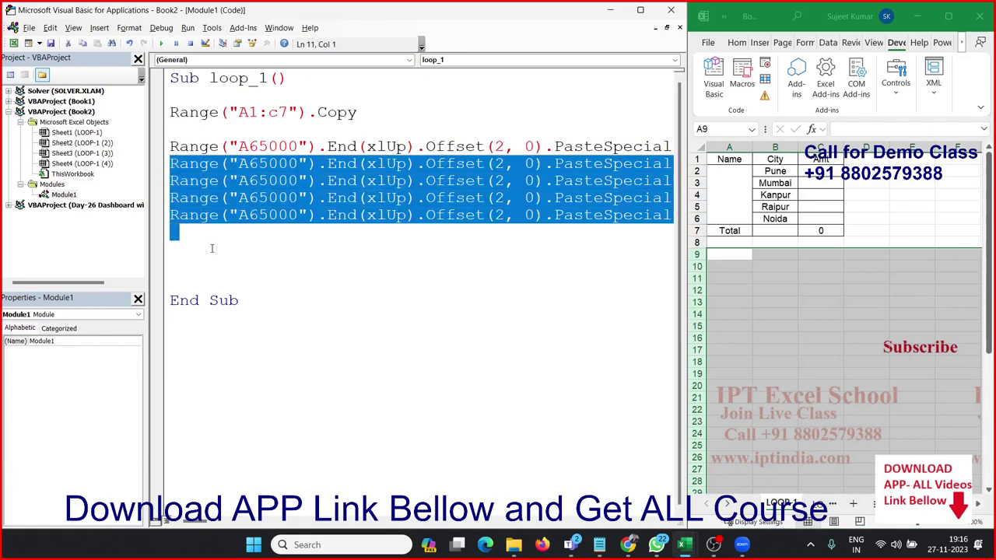
{"action": "key", "text": "Delete"}
{"action": "key", "text": "Up"}
{"action": "key", "text": "Up"}
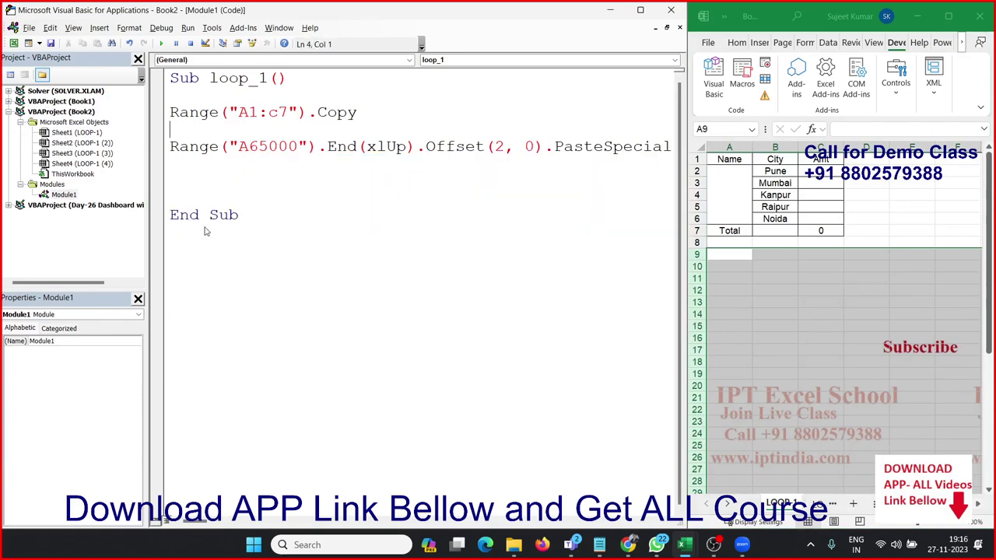
{"action": "key", "text": "Return"}
{"action": "key", "text": "Up"}
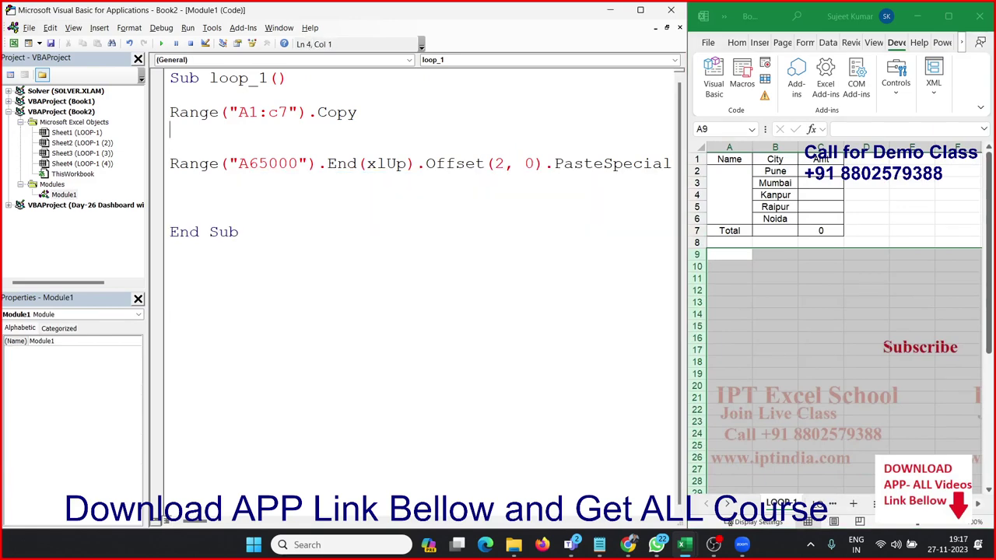
{"action": "type", "text": "fp"}
{"action": "key", "text": "BackSpace"}
{"action": "type", "text": "i"}
{"action": "key", "text": "BackSpace"}
{"action": "type", "text": "or "}
{"action": "type", "text": "1="}
{"action": "key", "text": "BackSpace"}
{"action": "key", "text": "BackSpace"}
{"action": "key", "text": "BackSpace"}
{"action": "type", "text": "i"}
{"action": "type", "text": "=1 t"}
{"action": "type", "text": "o 10"}
{"action": "key", "text": "BackSpace"}
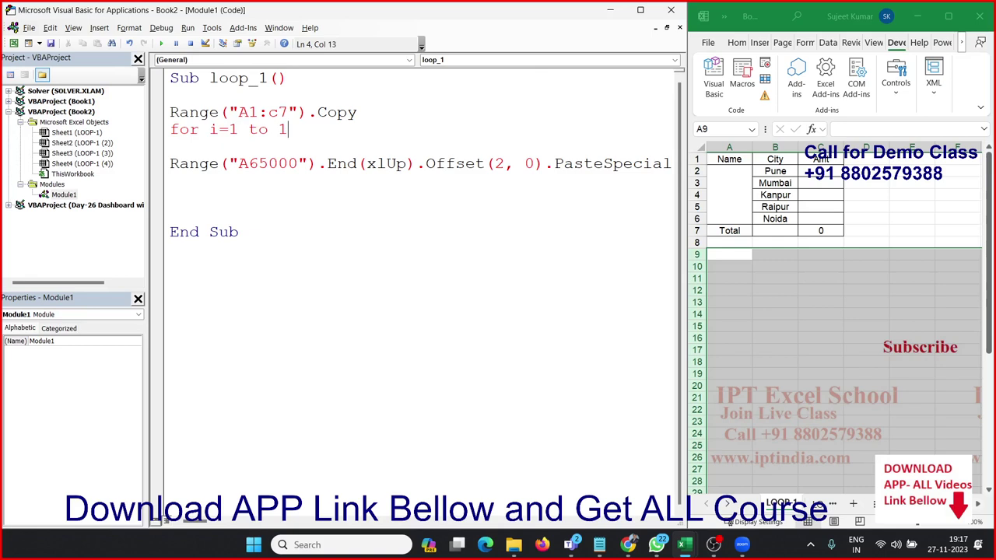
{"action": "key", "text": "BackSpace"}
{"action": "type", "text": "5"}
{"action": "key", "text": "Down"}
{"action": "key", "text": "Down"}
{"action": "key", "text": "Down"}
{"action": "key", "text": "Down"}
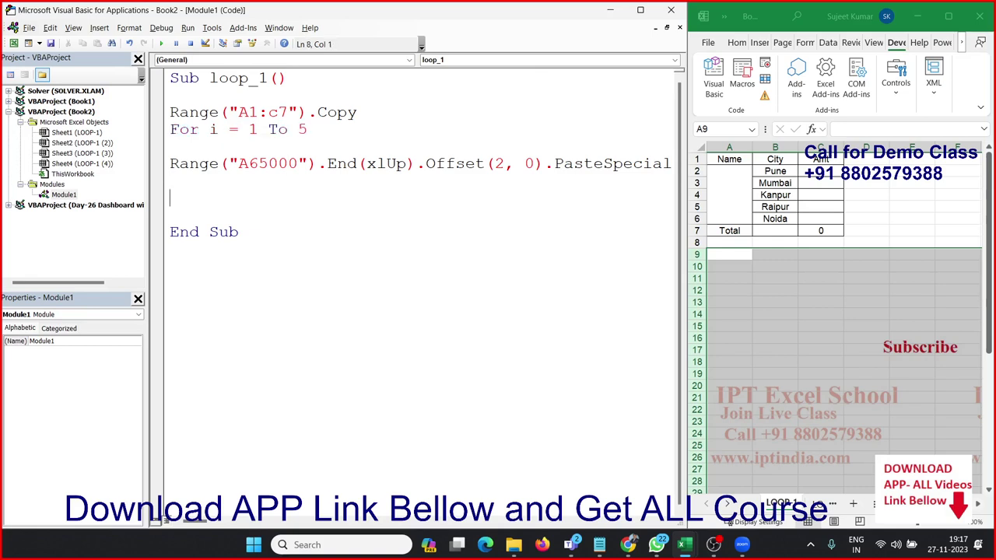
Close the loop with Next i below the PasteSpecial line
{"action": "type", "text": "next "}
{"action": "type", "text": "i"}
{"action": "key", "text": "Up"}
{"action": "key", "text": "Up"}
{"action": "key", "text": "Up"}
{"action": "left_click", "coordinate": [229, 130]}
{"action": "key", "text": "Left"}
{"action": "key", "text": "Left"}
{"action": "key", "text": "Left"}
{"action": "key", "text": "Left"}
{"action": "key", "text": "Left"}
{"action": "key", "text": "Right"}
{"action": "key", "text": "Right"}
{"action": "key", "text": "Up"}
Run the looped loop_1, check the five pasted tables, and cancel copy mode
{"action": "left_click", "coordinate": [245, 180]}
{"action": "left_click", "coordinate": [161, 43]}
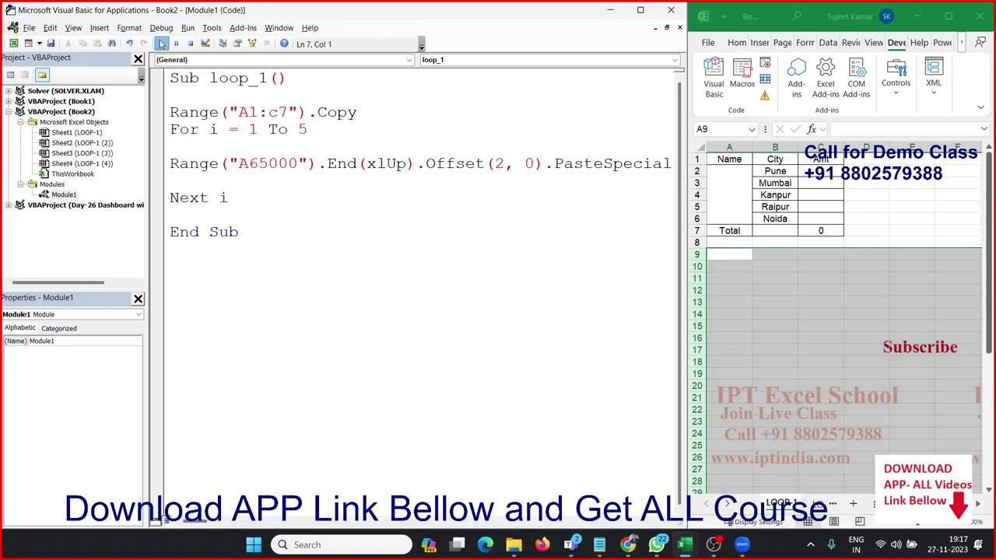
{"action": "left_click", "coordinate": [809, 329]}
{"action": "scroll", "coordinate": [808, 329], "scroll_direction": "down", "scroll_amount": 4}
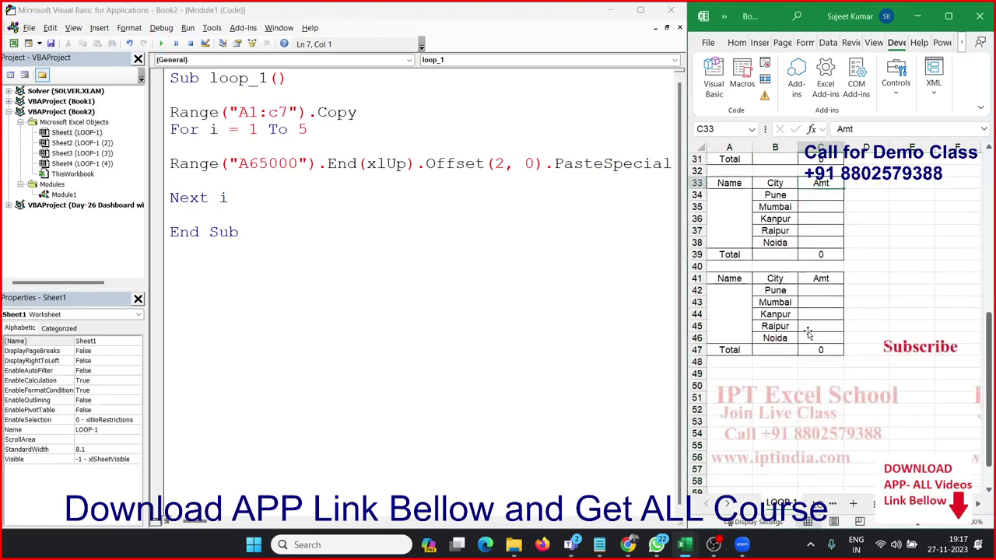
{"action": "scroll", "coordinate": [809, 329], "scroll_direction": "down", "scroll_amount": 3}
{"action": "scroll", "coordinate": [808, 330], "scroll_direction": "up", "scroll_amount": 11}
{"action": "scroll", "coordinate": [808, 331], "scroll_direction": "up", "scroll_amount": 2}
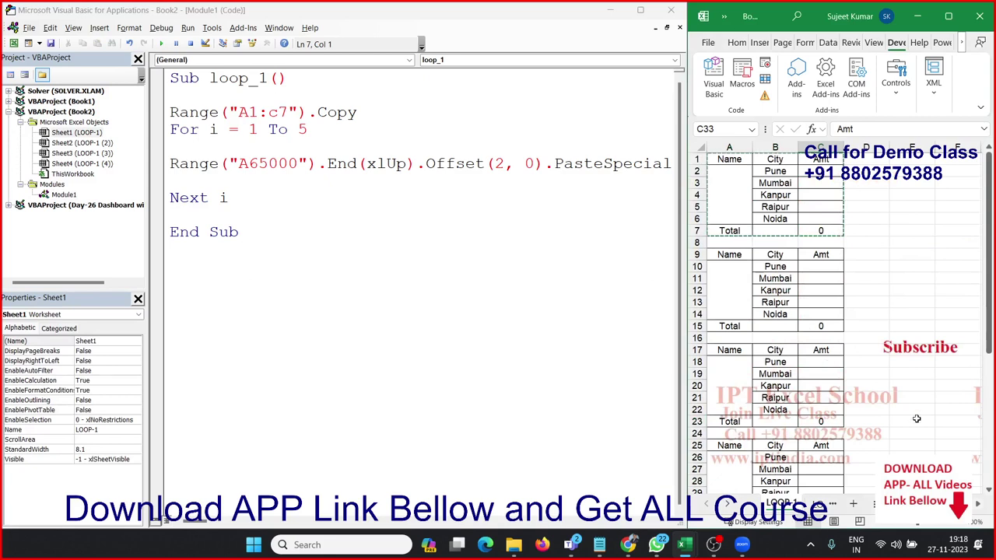
{"action": "left_click", "coordinate": [809, 294]}
{"action": "key", "text": "Escape"}
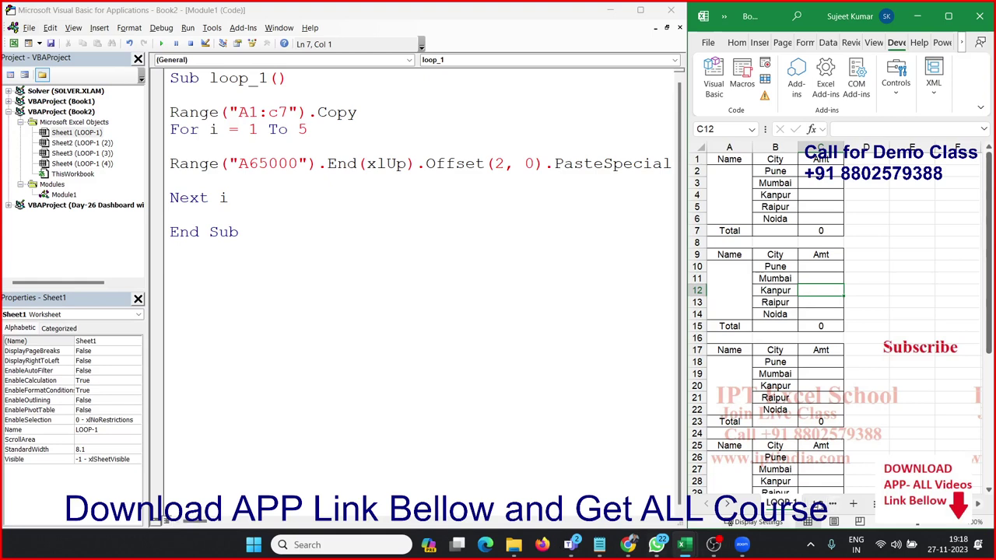
Switch to the LOOP 1 (2) sheet and start a new Sub loop_2() below End Sub
{"action": "left_click", "coordinate": [813, 504]}
{"action": "left_click", "coordinate": [424, 268]}
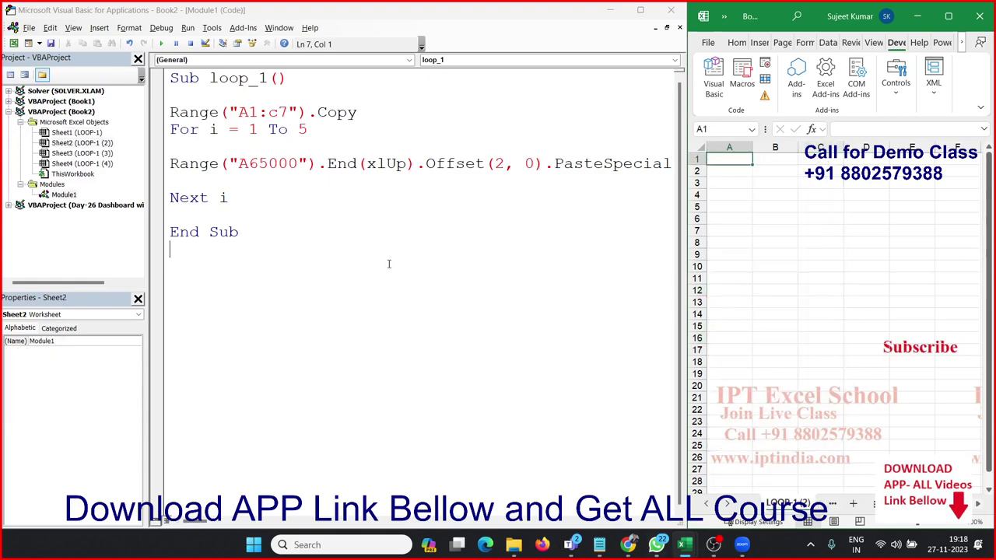
{"action": "key", "text": "Return"}
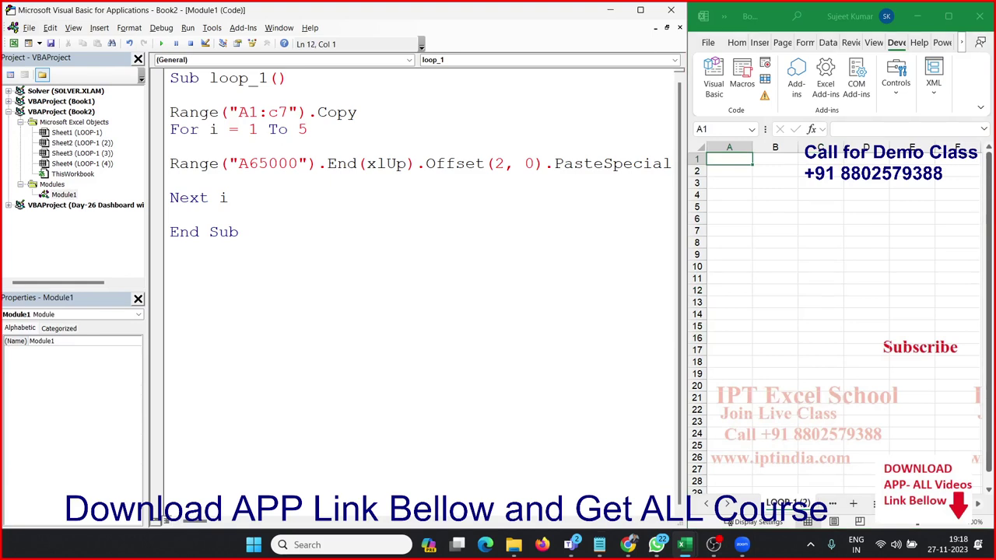
{"action": "key", "text": "Return"}
{"action": "key", "text": "Return"}
{"action": "key", "text": "Return"}
{"action": "key", "text": "Return"}
{"action": "key", "text": "Return"}
{"action": "key", "text": "Return"}
{"action": "key", "text": "Return"}
{"action": "key", "text": "Return"}
{"action": "key", "text": "Return"}
{"action": "key", "text": "Return"}
{"action": "key", "text": "Return"}
{"action": "key", "text": "Return"}
{"action": "key", "text": "Return"}
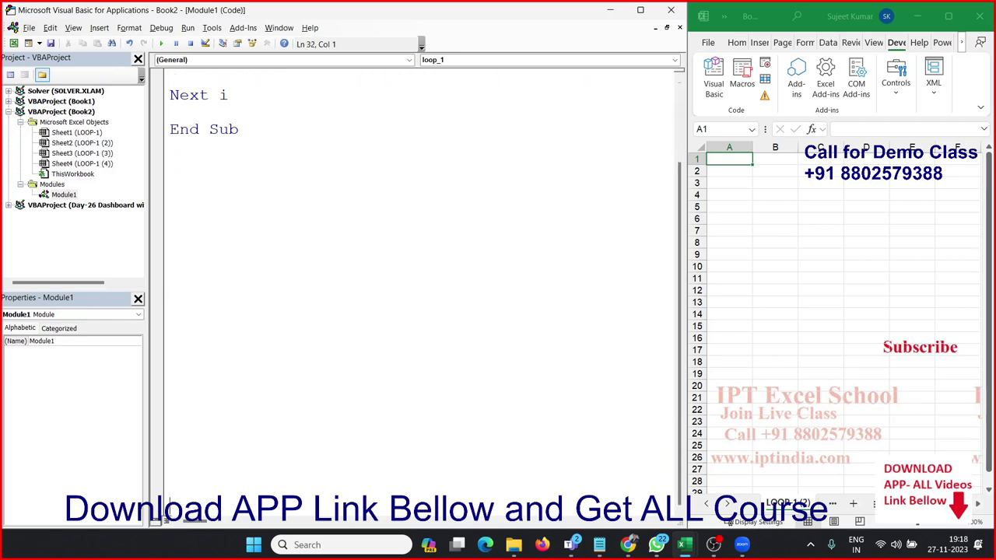
{"action": "left_click", "coordinate": [215, 131]}
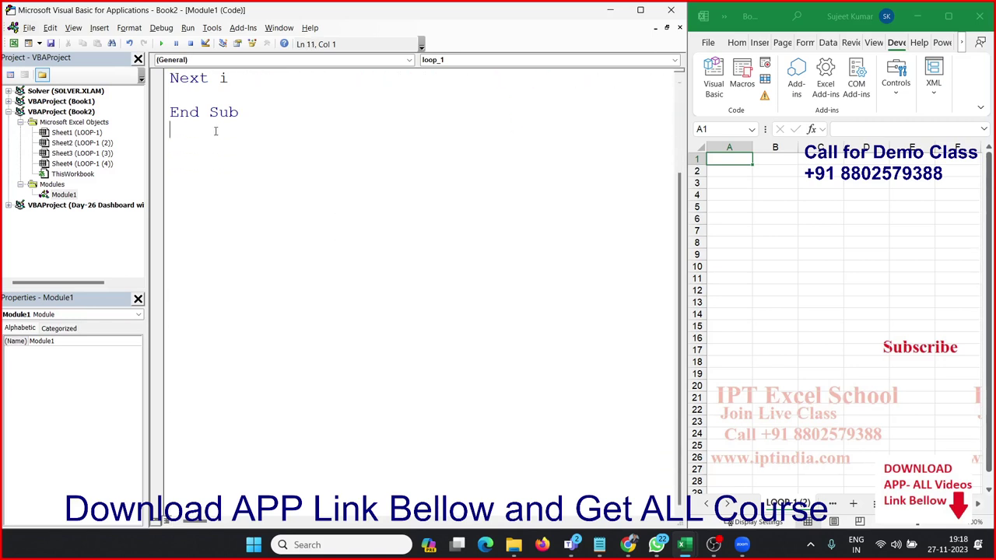
{"action": "type", "text": "sub "}
{"action": "type", "text": "loop"}
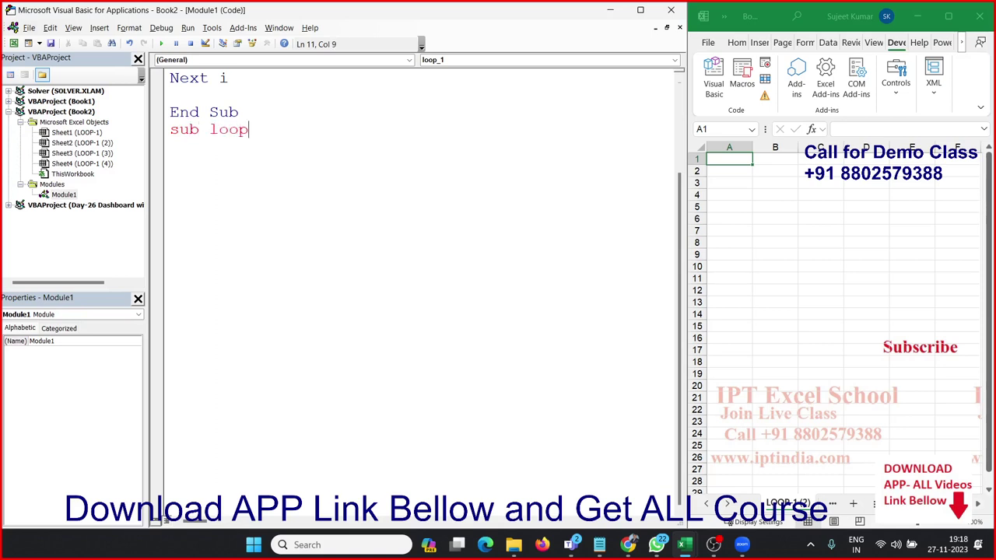
{"action": "type", "text": "_2()"}
{"action": "key", "text": "Return"}
Write a For i = 1 To 10 … Next i loop inside loop_2
{"action": "key", "text": "Return"}
{"action": "key", "text": "Return"}
{"action": "key", "text": "Return"}
{"action": "key", "text": "Up"}
{"action": "key", "text": "Up"}
{"action": "key", "text": "Up"}
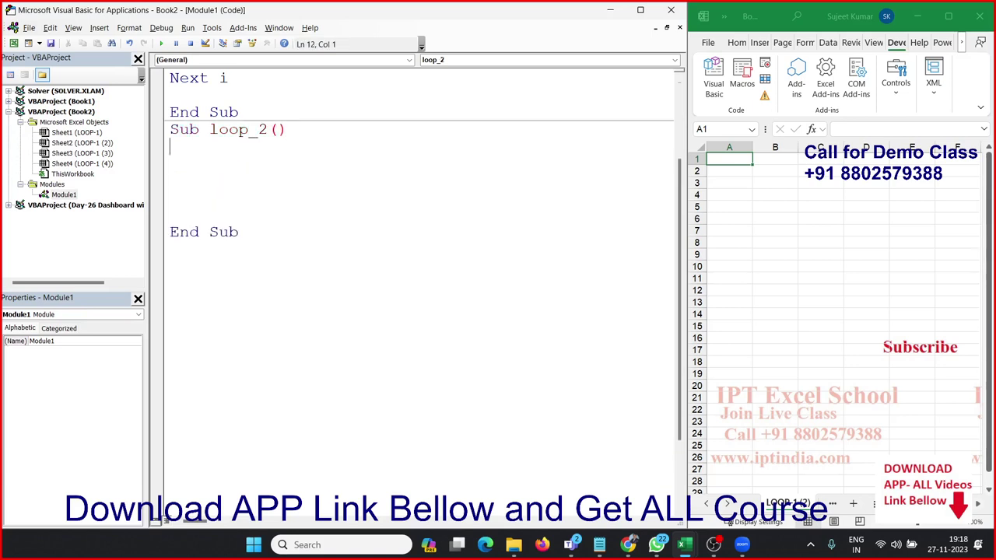
{"action": "type", "text": "for i = "}
{"action": "type", "text": "1 to "}
{"action": "type", "text": "10"}
{"action": "key", "text": "Return"}
{"action": "key", "text": "Return"}
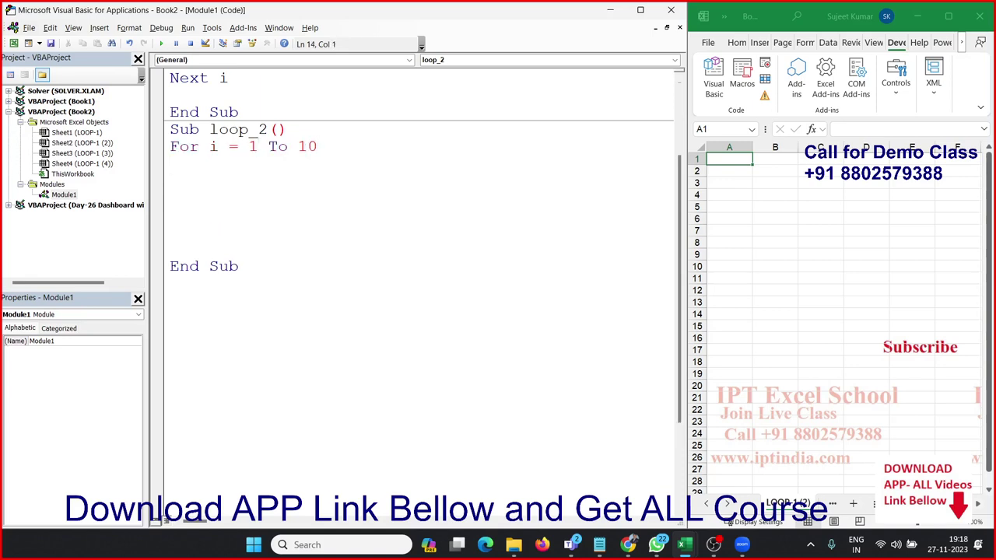
{"action": "type", "text": "net"}
{"action": "key", "text": "BackSpace"}
{"action": "key", "text": "BackSpace"}
{"action": "type", "text": "xt i"}
{"action": "key", "text": "Up"}
{"action": "left_click", "coordinate": [228, 146]}
{"action": "key", "text": "Return"}
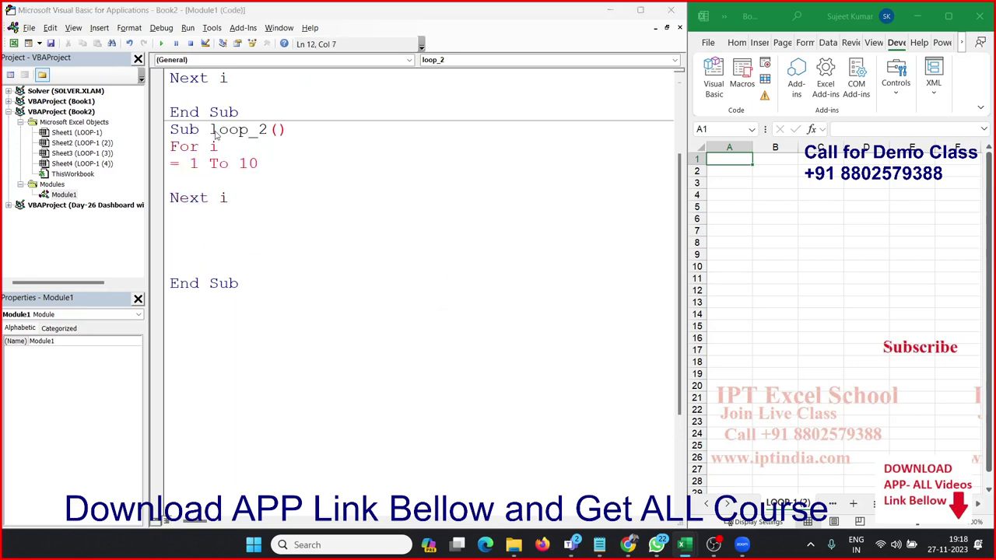
{"action": "key", "text": "Return"}
{"action": "key", "text": "Delete"}
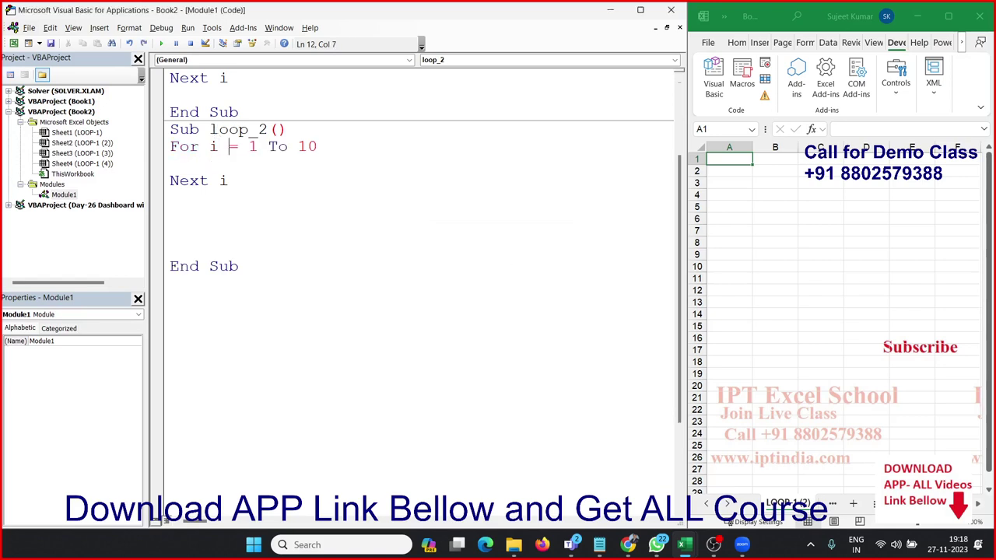
{"action": "key", "text": "End"}
{"action": "key", "text": "Return"}
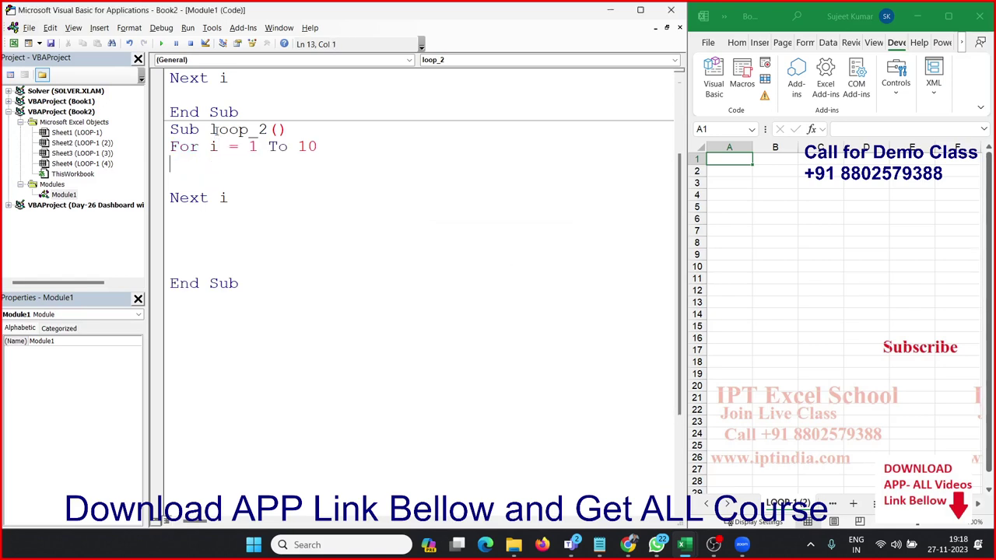
Change the loop end to 3, add MsgBox i in the body, and run loop_2
{"action": "left_click", "coordinate": [291, 147]}
{"action": "type", "text": "3 "}
{"action": "type", "text": "'"}
{"action": "left_click", "coordinate": [229, 171]}
{"action": "type", "text": "msgbox "}
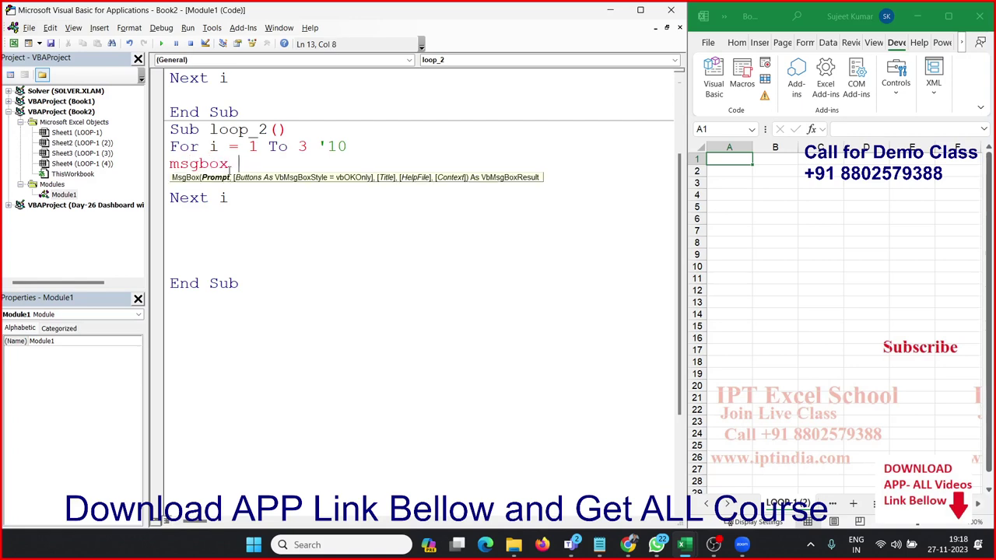
{"action": "type", "text": "i"}
{"action": "left_click", "coordinate": [309, 203]}
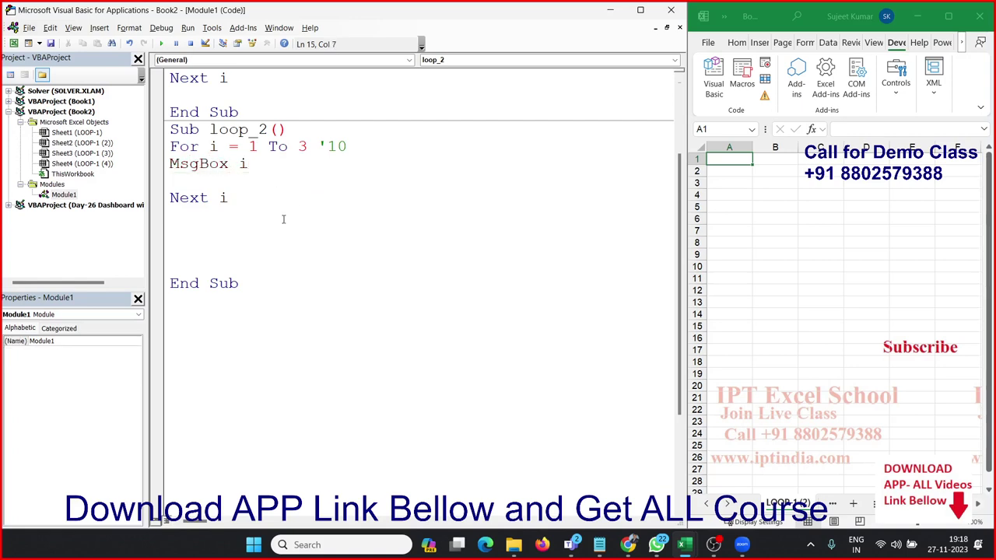
{"action": "left_click", "coordinate": [200, 163]}
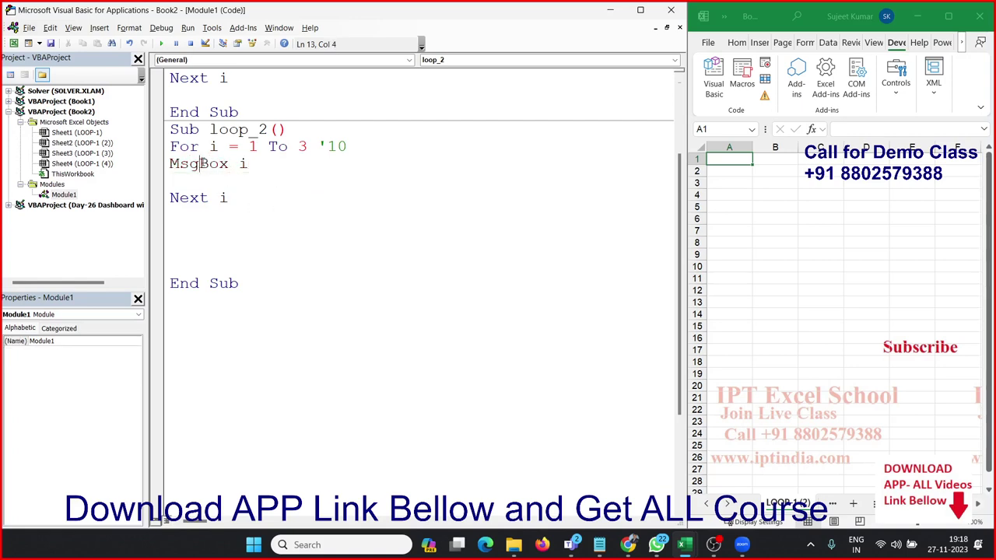
{"action": "left_click", "coordinate": [165, 44]}
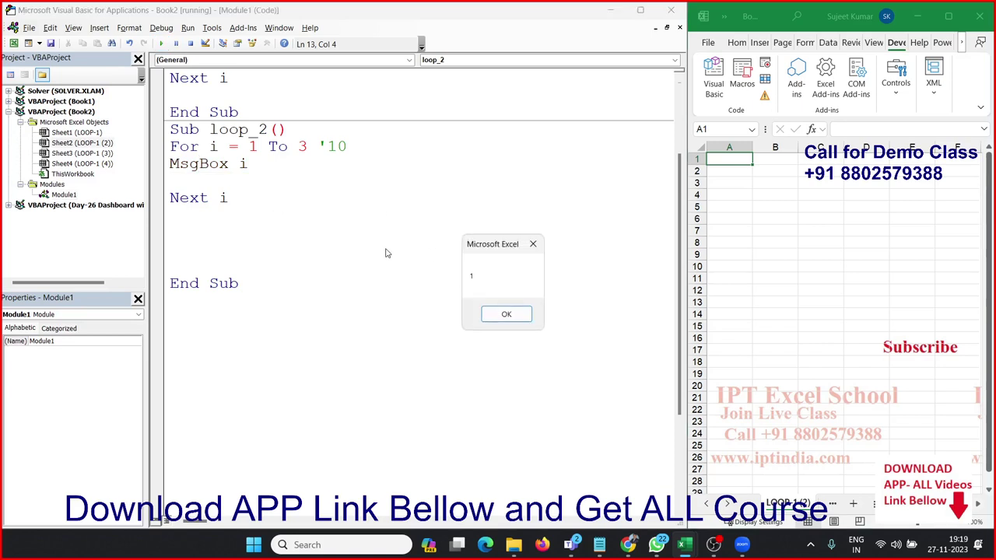
Dismiss the remaining message boxes so the loop_2 run finishes
{"action": "left_click", "coordinate": [520, 319]}
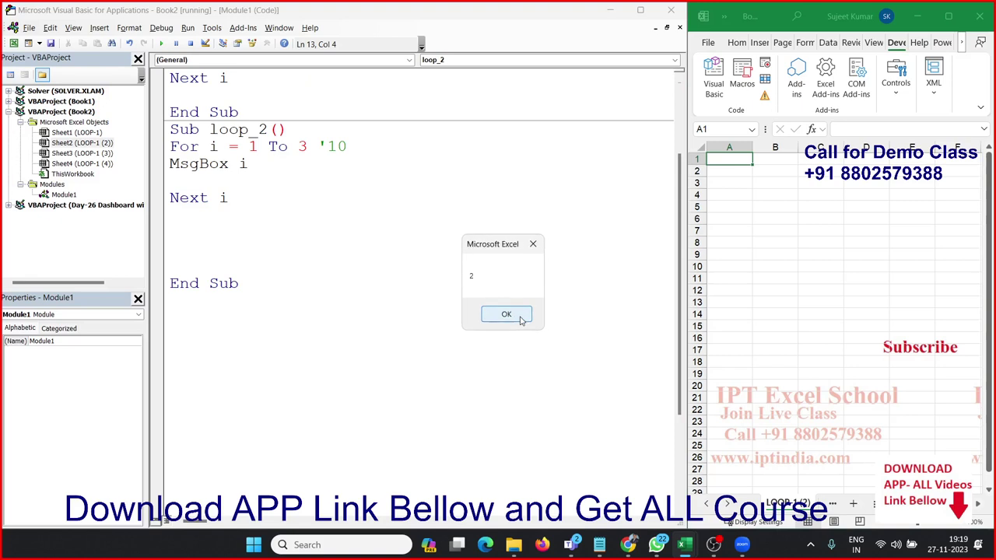
{"action": "left_click", "coordinate": [521, 319]}
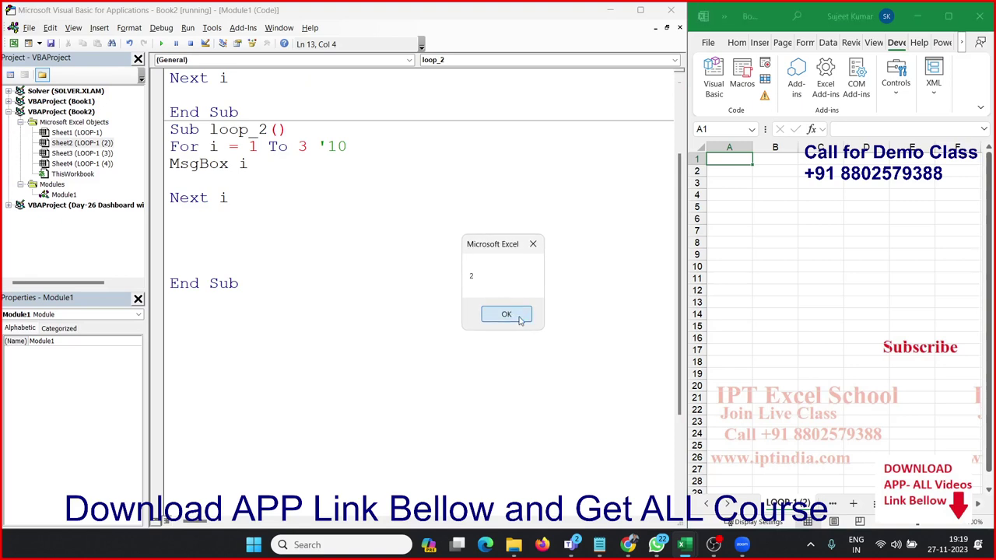
{"action": "left_click", "coordinate": [521, 320]}
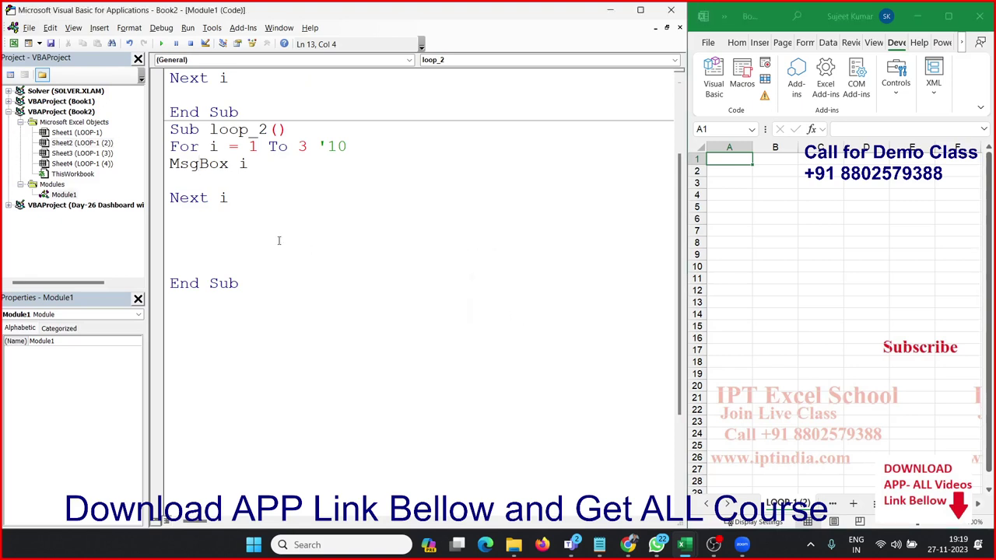
Delete the leftover '10 comment and the MsgBox statement from loop_2
{"action": "left_click_drag", "start_coordinate": [315, 146], "coordinate": [351, 147]}
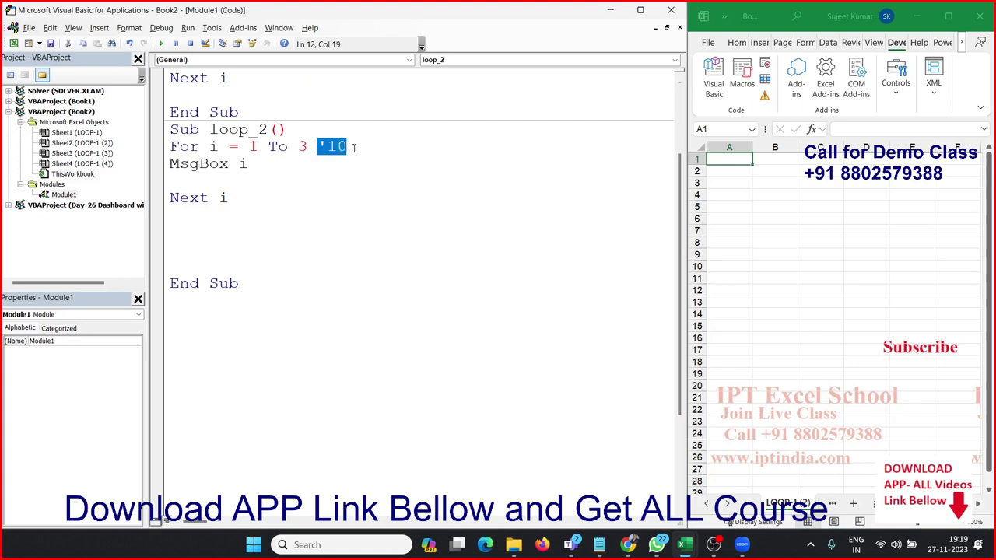
{"action": "key", "text": "Delete"}
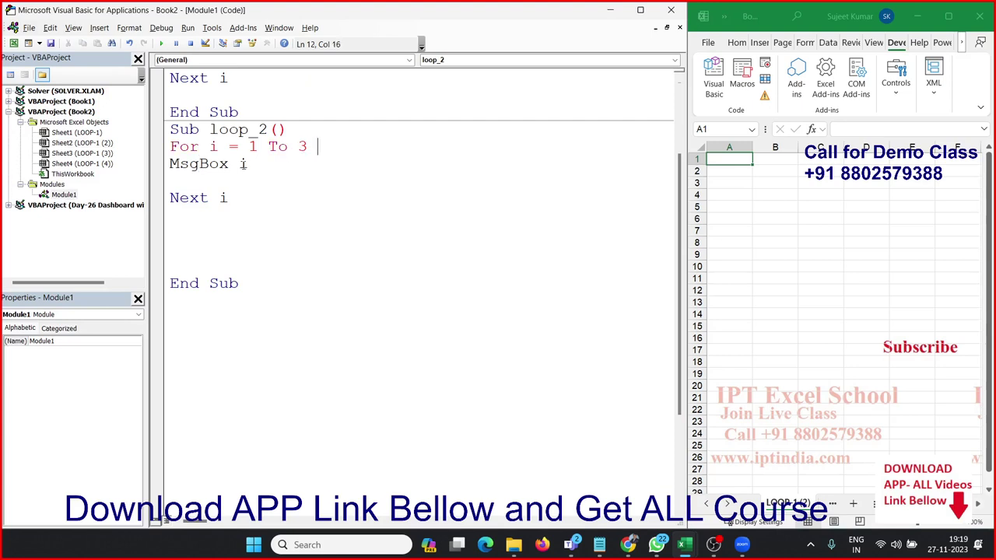
{"action": "left_click_drag", "start_coordinate": [249, 163], "coordinate": [171, 165]}
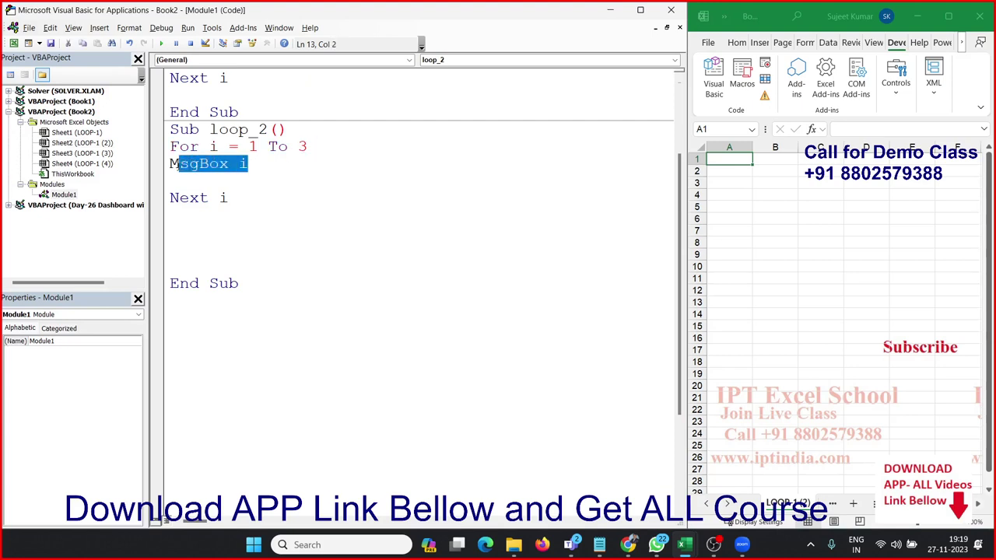
{"action": "key", "text": "Delete"}
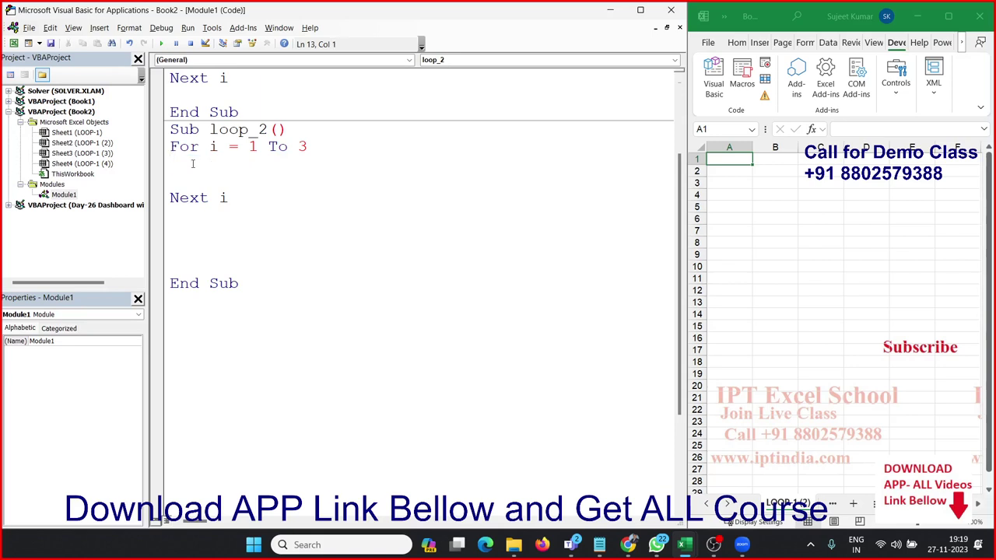
Change the loop bound to To 10 and add Cells(i, 1).Value = i inside the loop
{"action": "left_click", "coordinate": [310, 146]}
{"action": "key", "text": "BackSpace"}
{"action": "type", "text": "10"}
{"action": "key", "text": "Down"}
{"action": "type", "text": "cells("}
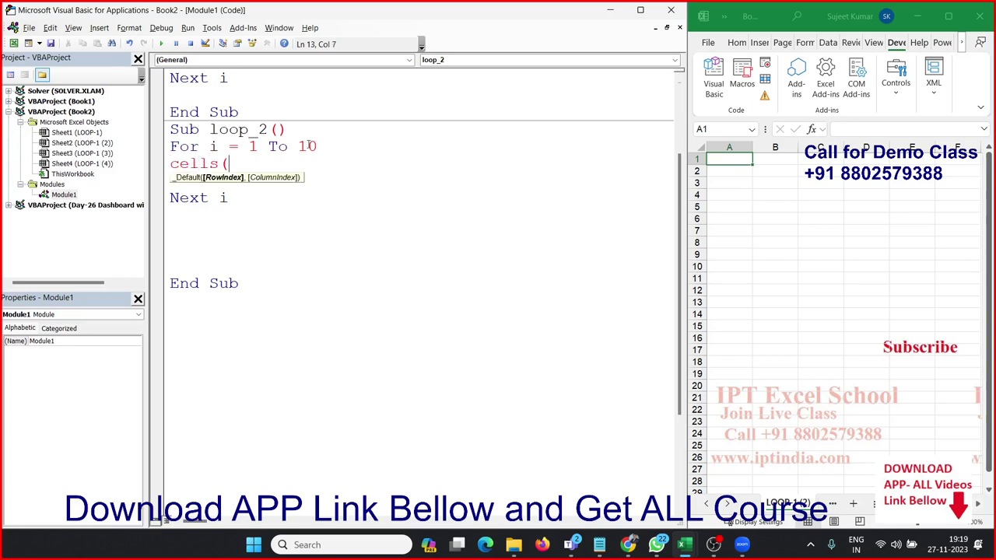
{"action": "type", "text": "i,"}
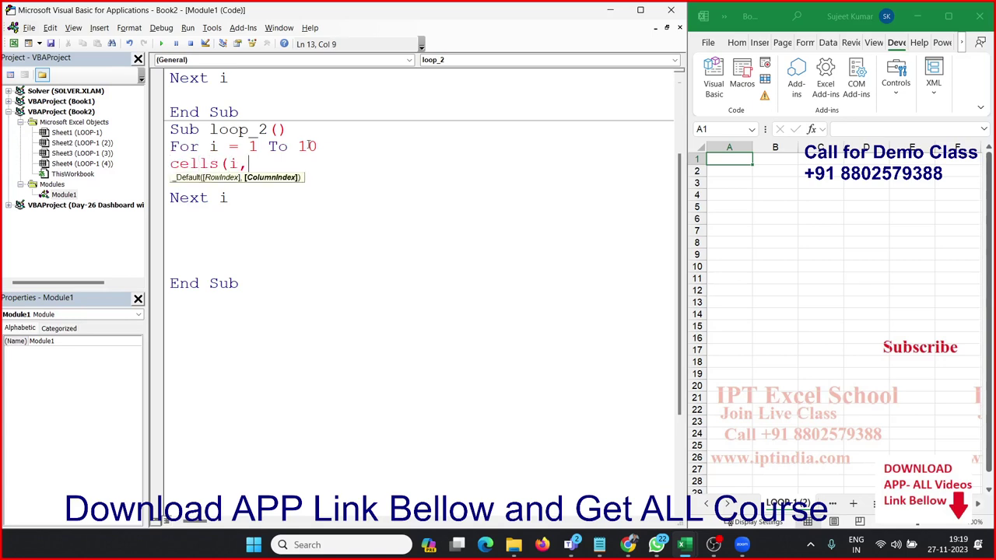
{"action": "type", "text": "1)"}
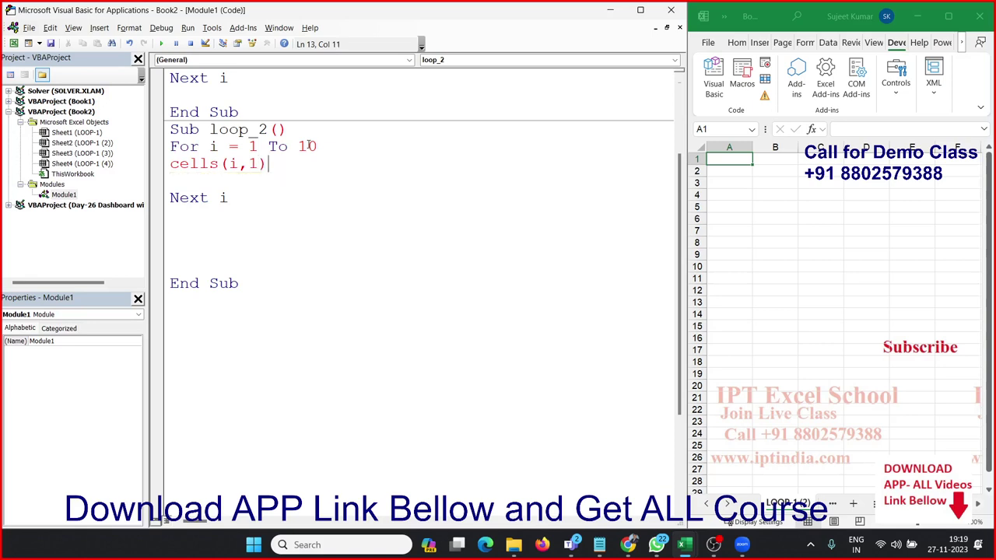
{"action": "type", "text": ".value "}
{"action": "type", "text": "= i"}
{"action": "left_click", "coordinate": [317, 147]}
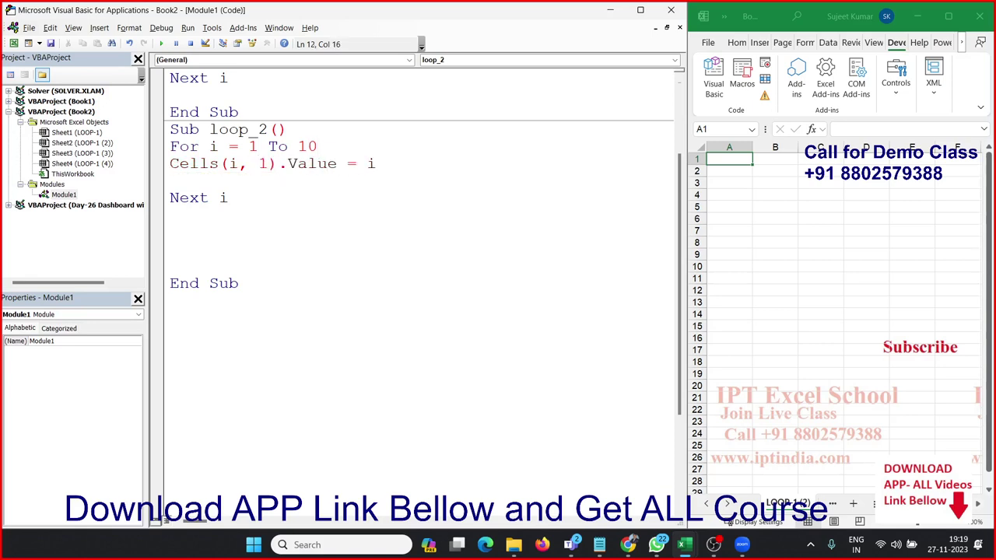
Step through loop_2 with F8 so each pass writes the next number into column A
{"action": "left_click", "coordinate": [280, 163]}
{"action": "key", "text": "F8"}
{"action": "key", "text": "F8"}
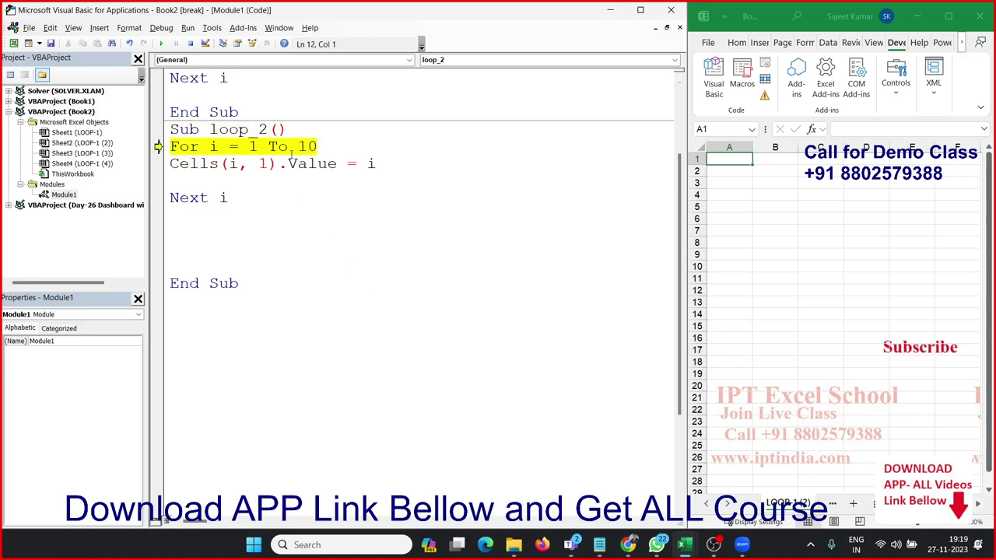
{"action": "key", "text": "F8"}
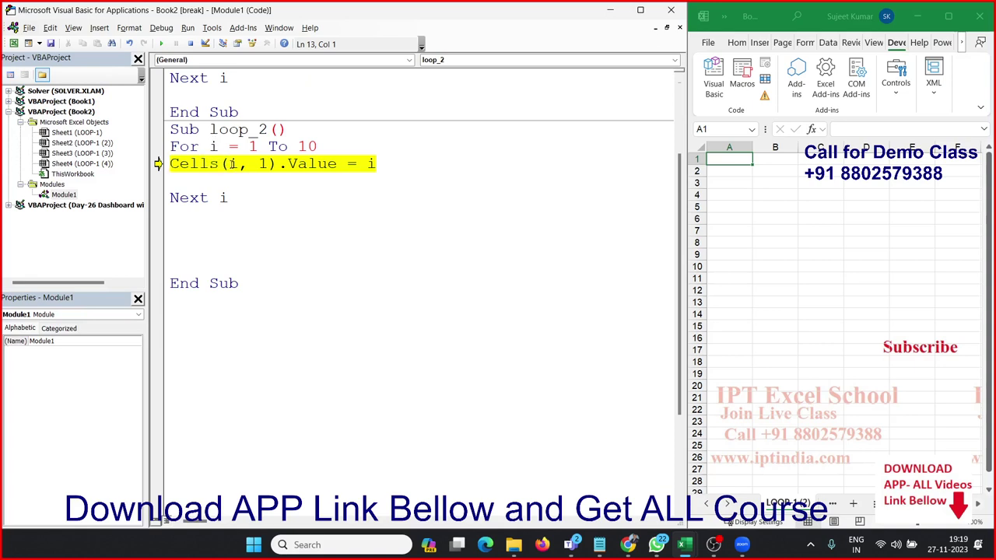
{"action": "key", "text": "F8"}
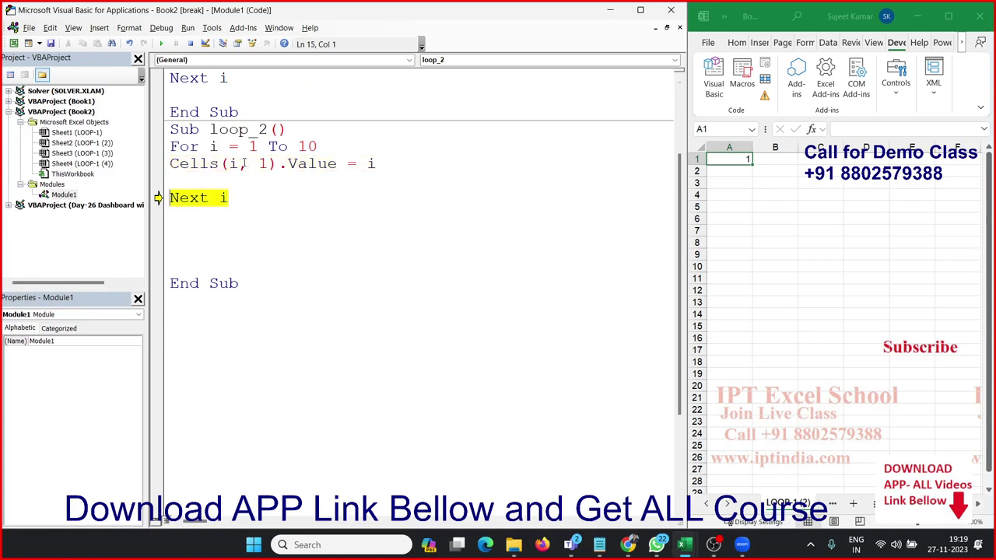
{"action": "key", "text": "F8"}
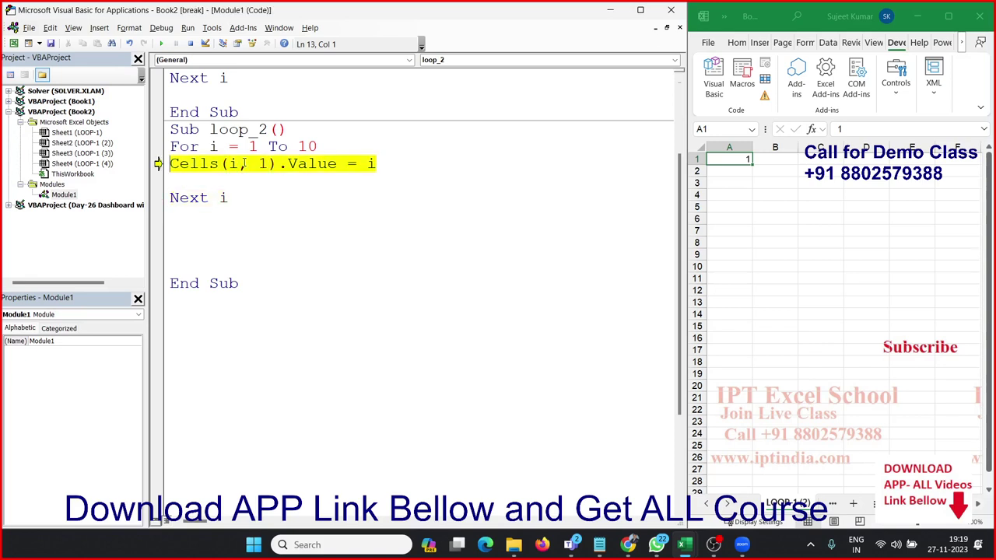
{"action": "key", "text": "F8"}
{"action": "key", "text": "F8"}
{"action": "key", "text": "F8"}
{"action": "key", "text": "F8"}
{"action": "key", "text": "F8"}
{"action": "key", "text": "F8"}
{"action": "key", "text": "F8"}
{"action": "key", "text": "F8"}
{"action": "key", "text": "F8"}
{"action": "key", "text": "F8"}
{"action": "key", "text": "F8"}
{"action": "key", "text": "F8"}
{"action": "key", "text": "F8"}
{"action": "key", "text": "F8"}
{"action": "key", "text": "F8"}
{"action": "key", "text": "F8"}
{"action": "key", "text": "F8"}
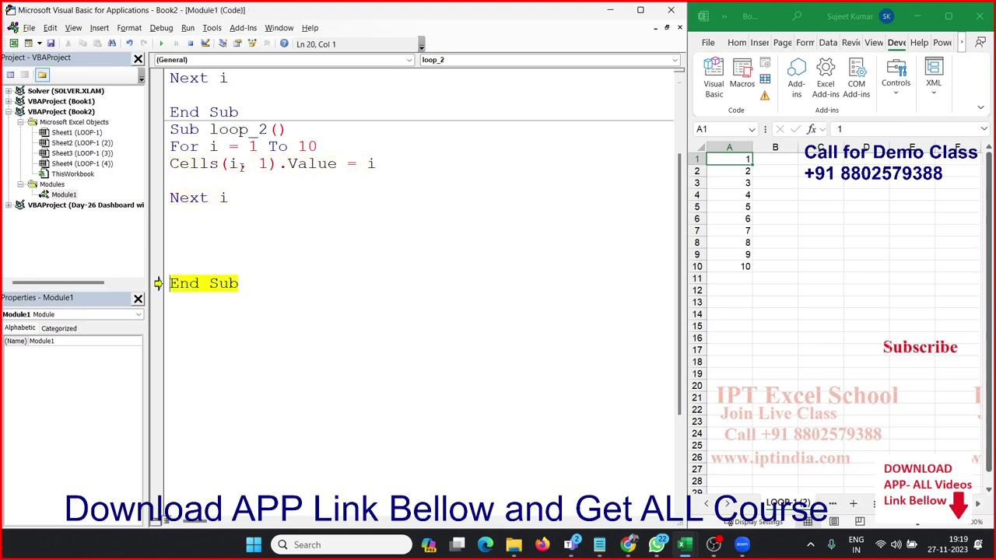
{"action": "key", "text": "F8"}
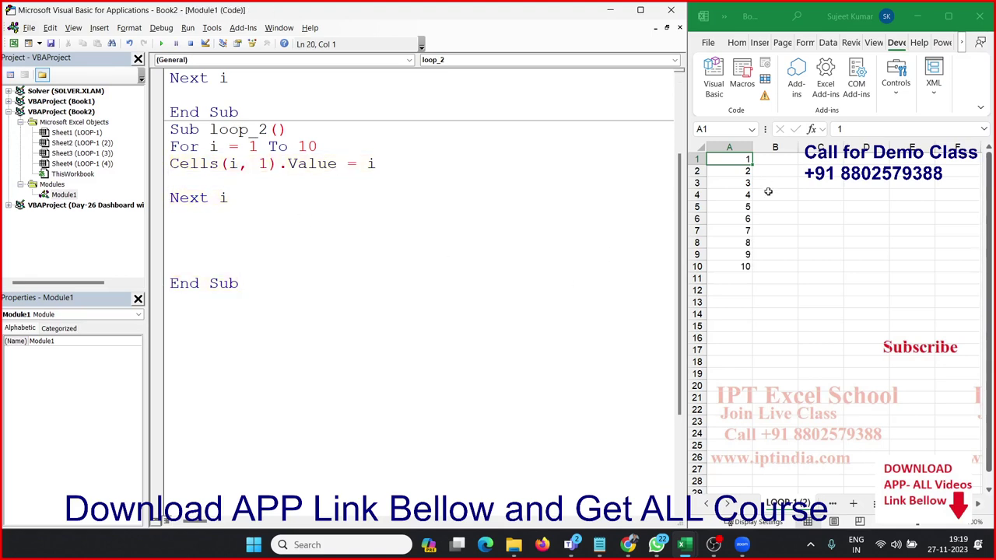
Select the filled numbers in A3:A10, then highlight the Cells line in the code
{"action": "left_click", "coordinate": [743, 266]}
{"action": "left_click_drag", "start_coordinate": [743, 265], "coordinate": [734, 177]}
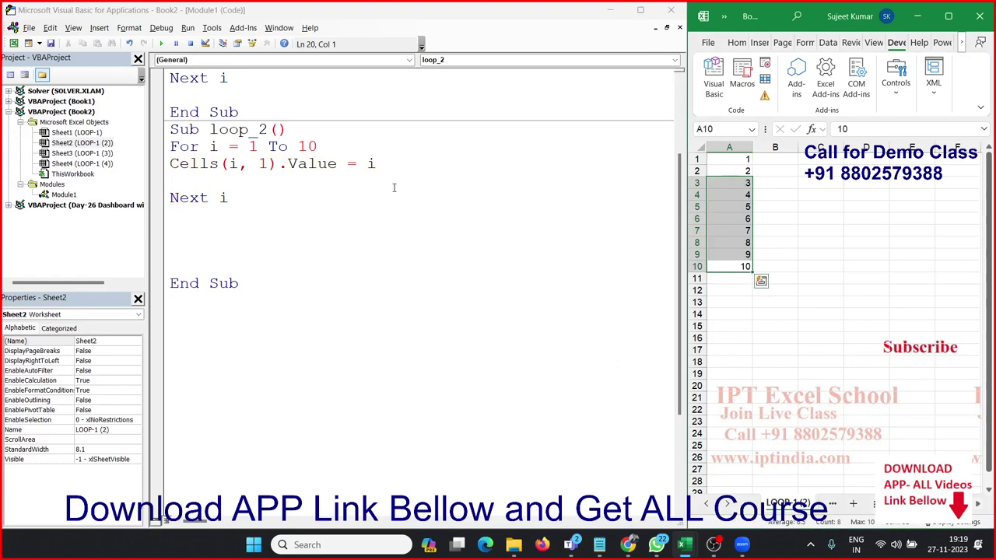
{"action": "left_click", "coordinate": [293, 182]}
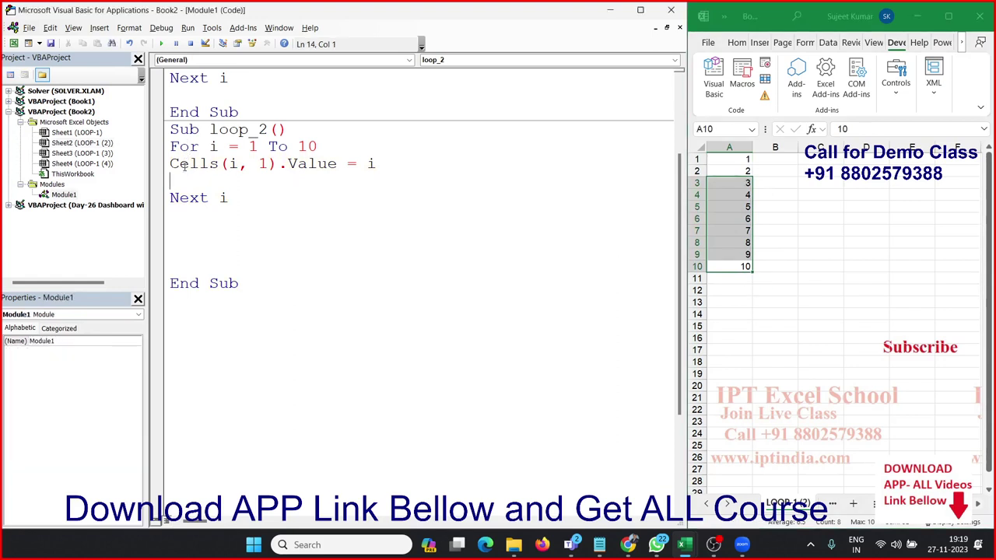
{"action": "left_click_drag", "start_coordinate": [170, 163], "coordinate": [399, 168]}
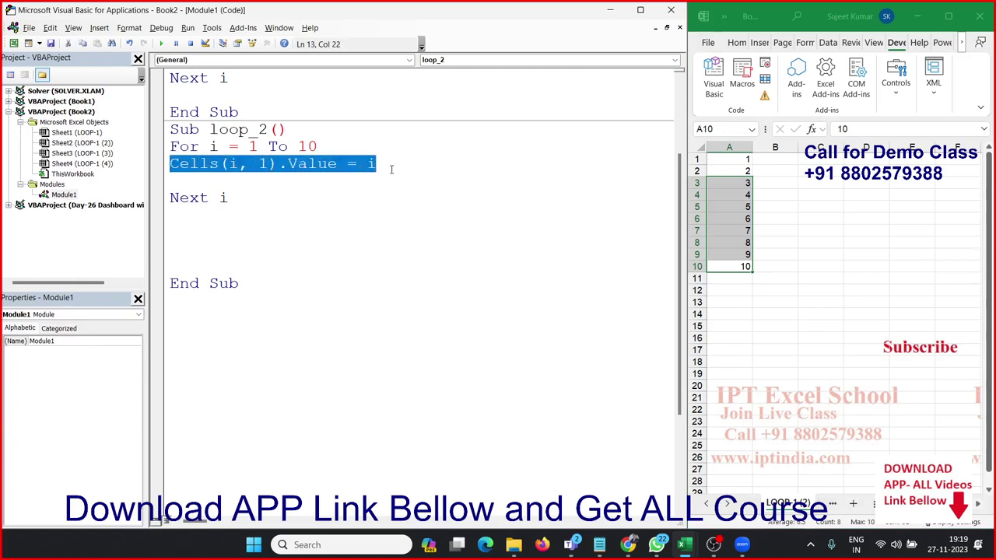
{"action": "left_click", "coordinate": [350, 191]}
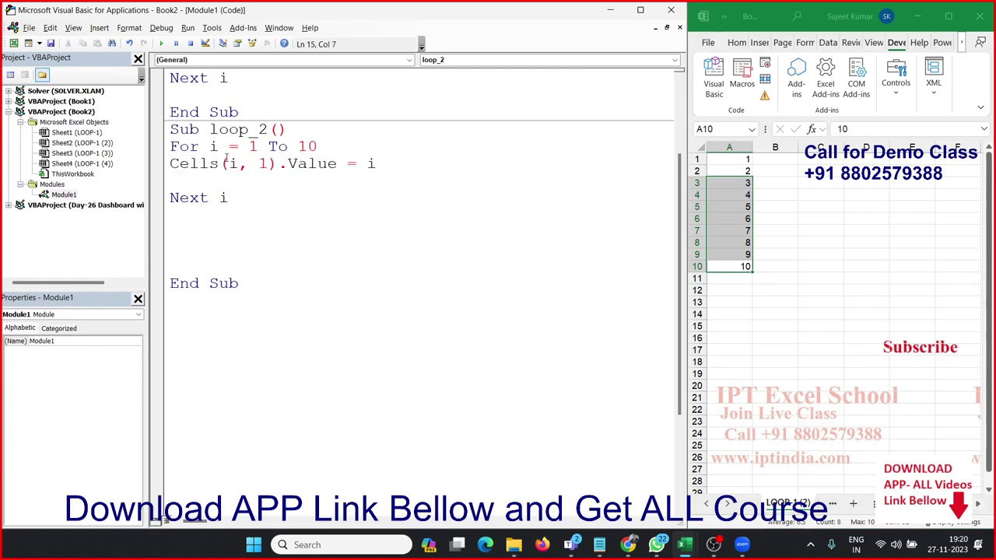
{"action": "double_click", "coordinate": [221, 148]}
{"action": "left_click", "coordinate": [573, 544]}
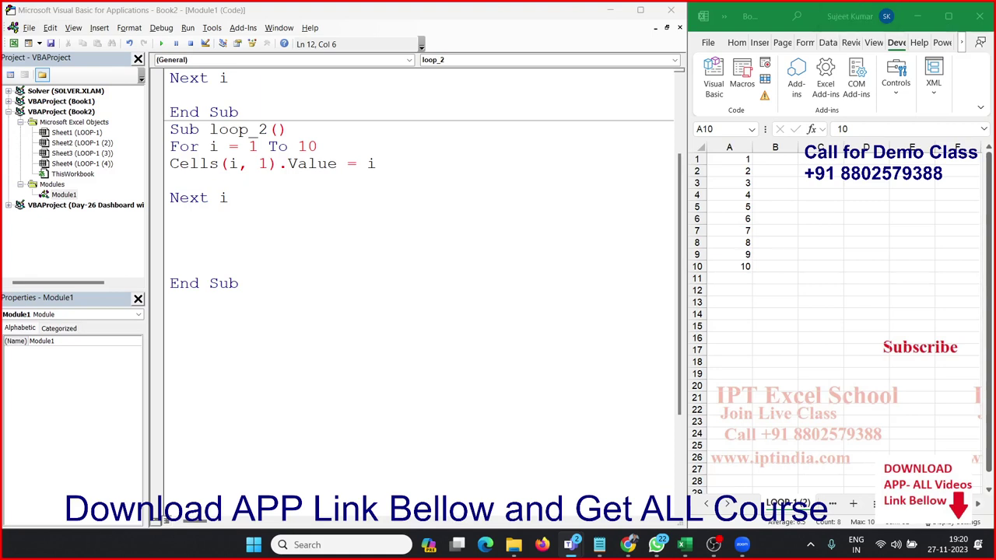
{"action": "left_click", "coordinate": [164, 236]}
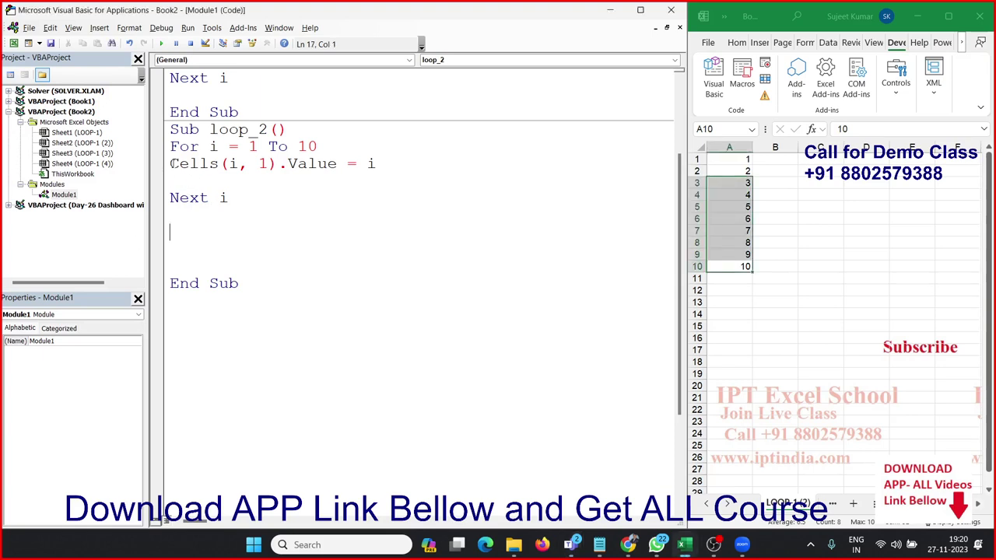
Comment out the Cells line and add Range("A" & i).Value = i beneath it
{"action": "key", "text": "Up"}
{"action": "key", "text": "Up"}
{"action": "key", "text": "Up"}
{"action": "type", "text": "'"}
{"action": "key", "text": "Down"}
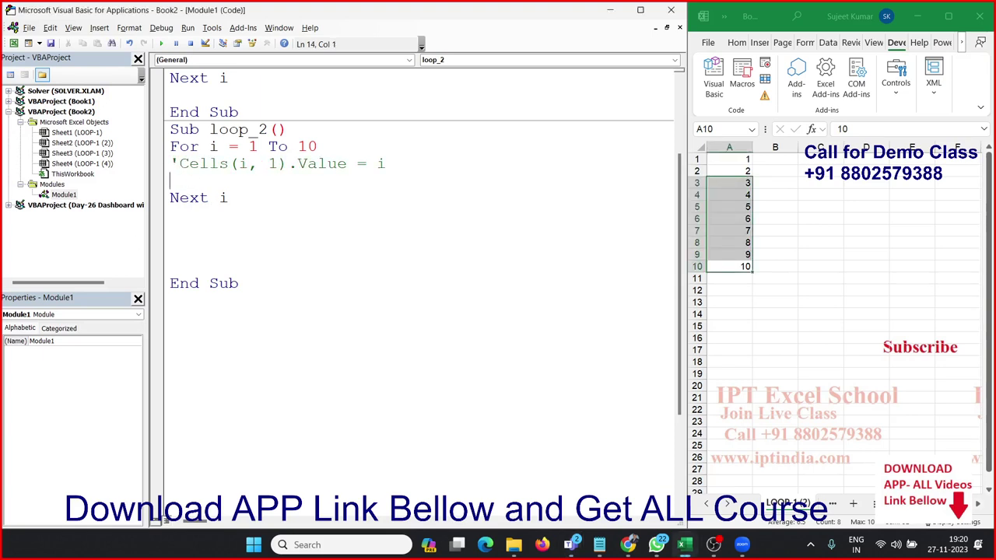
{"action": "type", "text": "r"}
{"action": "type", "text": "ange("}
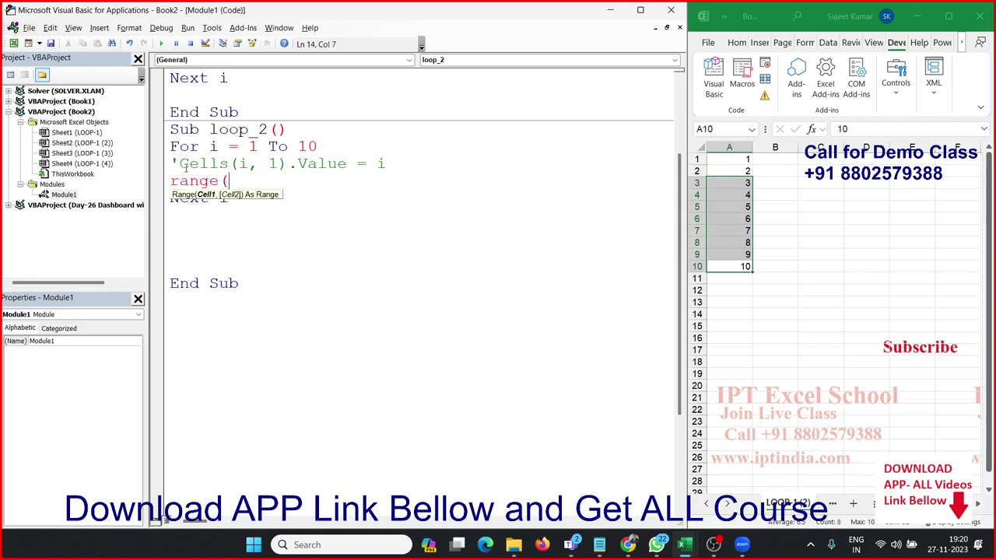
{"action": "type", "text": "\"A\""}
{"action": "type", "text": " & i"}
{"action": "type", "text": ").va"}
{"action": "key", "text": "Down"}
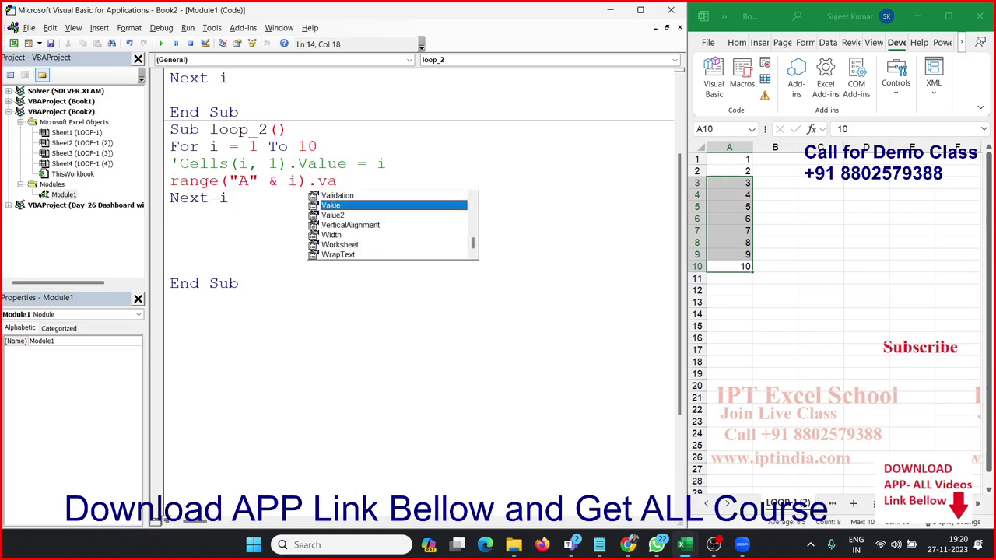
{"action": "key", "text": "Tab"}
{"action": "type", "text": "= "}
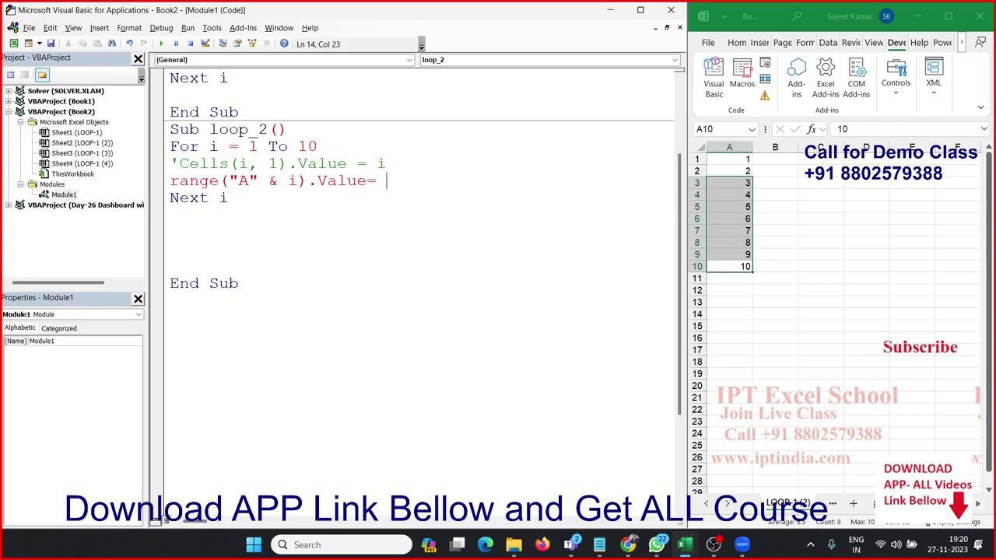
{"action": "type", "text": "i"}
{"action": "key", "text": "Up"}
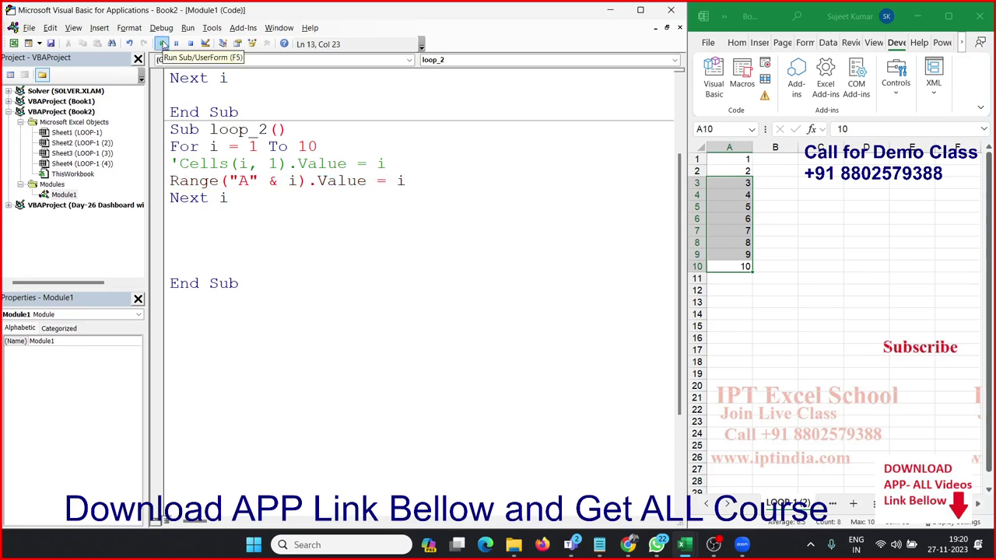
{"action": "left_click_drag", "start_coordinate": [228, 181], "coordinate": [295, 185]}
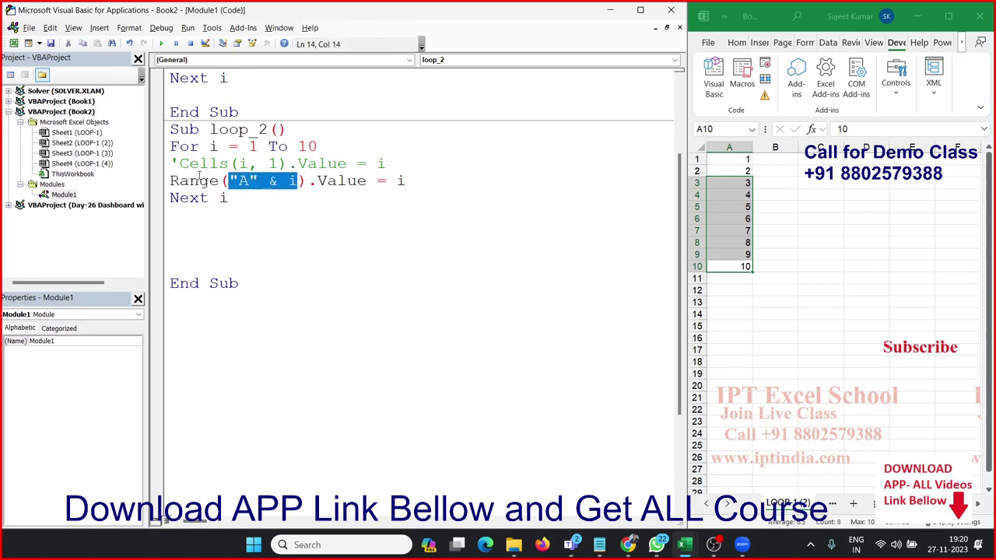
{"action": "left_click", "coordinate": [175, 163]}
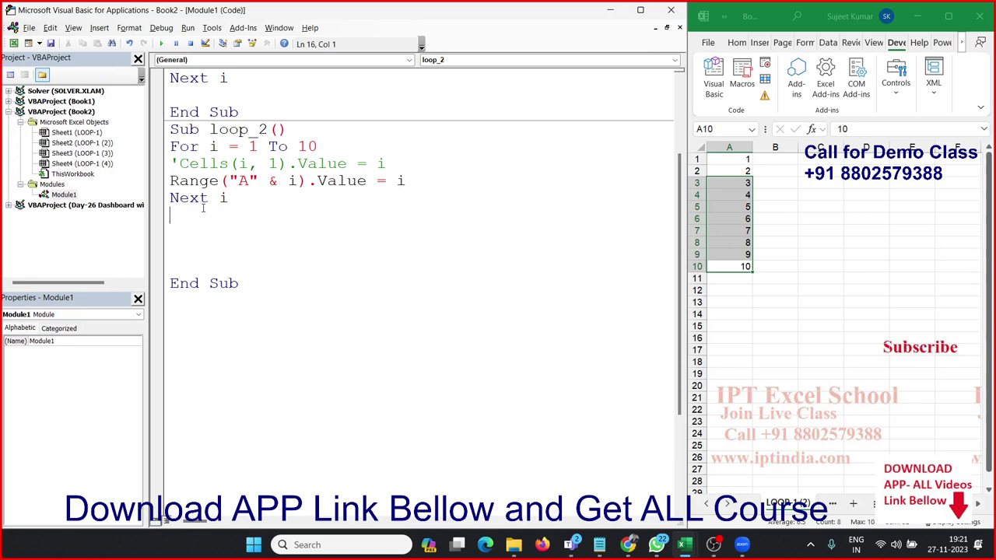
Delete the blank lines so End Sub sits directly under Next i
{"action": "left_click", "coordinate": [180, 206]}
{"action": "key", "text": "Delete"}
{"action": "key", "text": "Delete"}
{"action": "key", "text": "Delete"}
{"action": "key", "text": "Delete"}
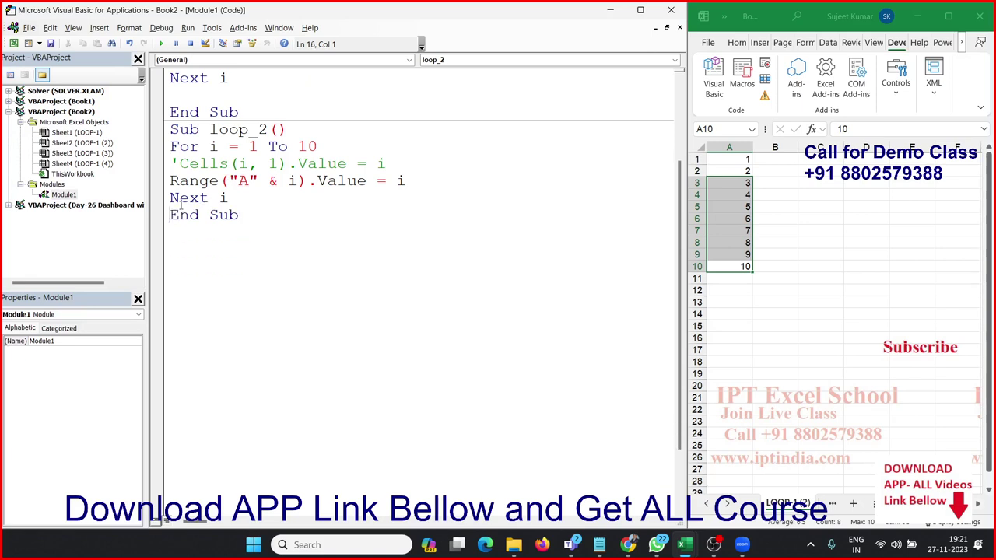
{"action": "left_click_drag", "start_coordinate": [775, 290], "coordinate": [723, 160]}
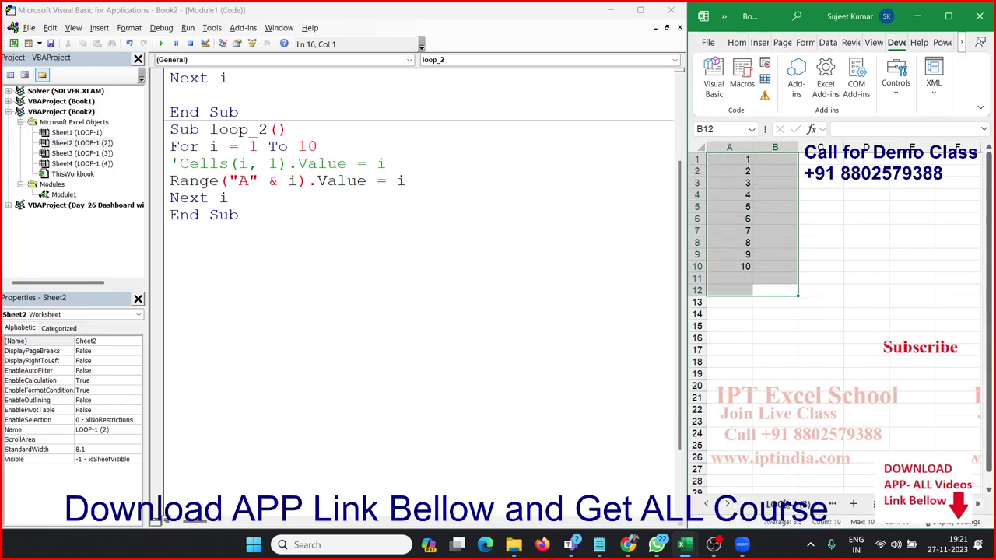
Switch to the empty LOOP-1 (3) sheet and add blank lines below loop_2
{"action": "left_click", "coordinate": [789, 503]}
{"action": "left_click", "coordinate": [249, 216]}
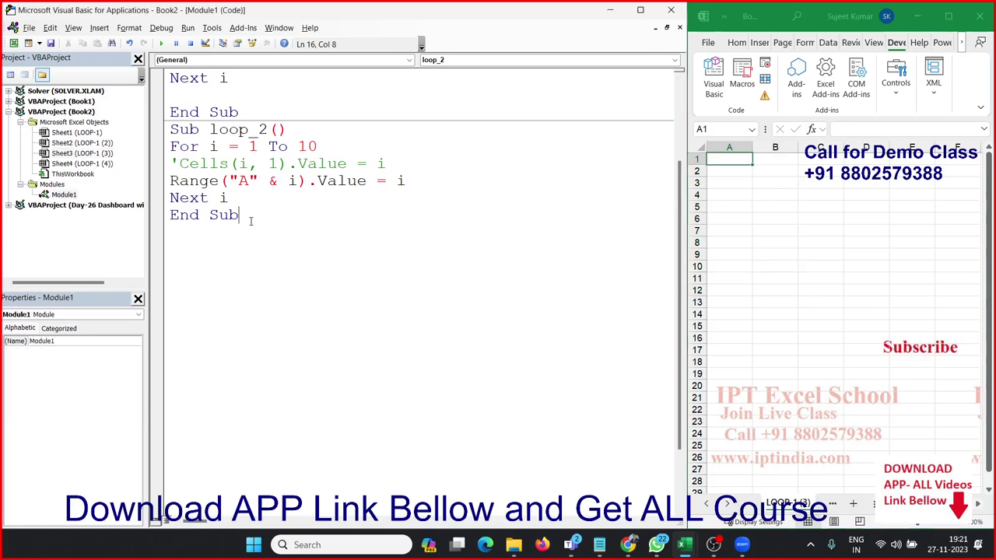
{"action": "key", "text": "Return"}
{"action": "key", "text": "Return"}
{"action": "left_click_drag", "start_coordinate": [734, 167], "coordinate": [864, 159]}
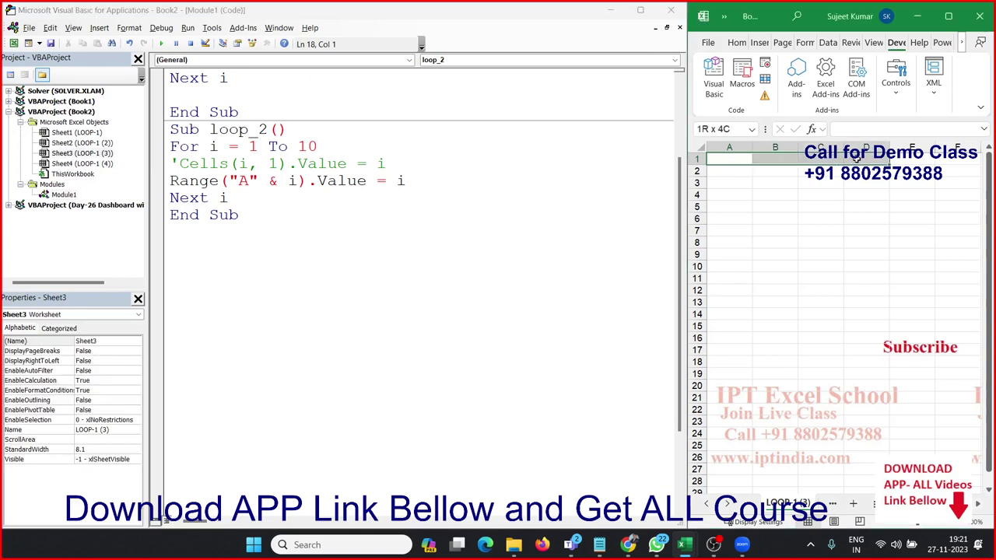
Type sample numbers 1–5 into A1:E1 and 6–7 into A2:B2, then clear them
{"action": "left_click", "coordinate": [240, 236]}
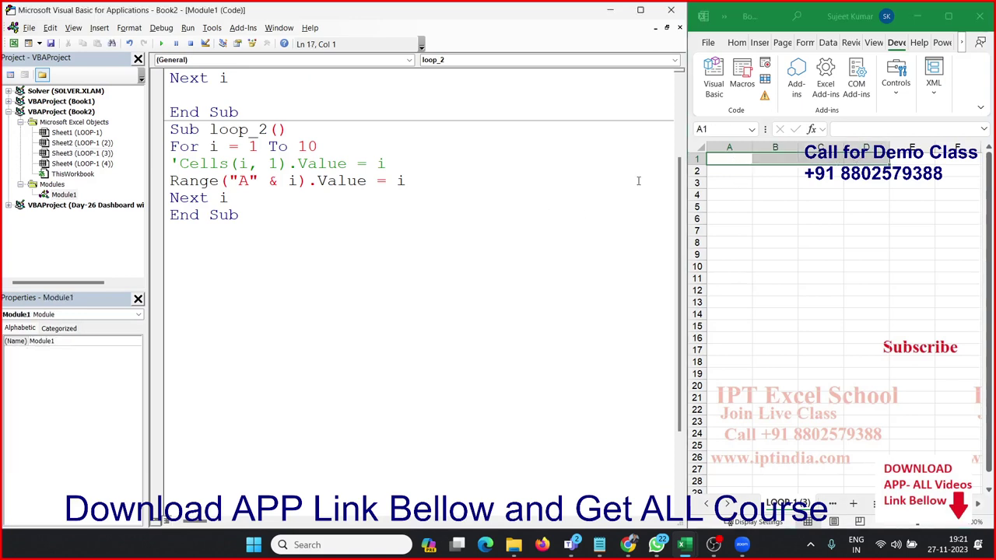
{"action": "left_click", "coordinate": [743, 160]}
{"action": "type", "text": "1"}
{"action": "key", "text": "Tab"}
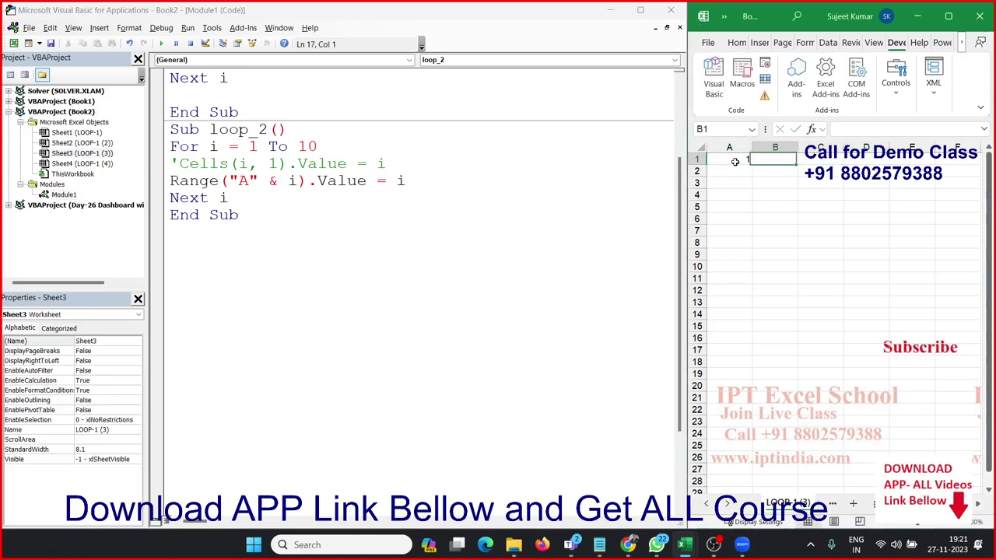
{"action": "type", "text": "2"}
{"action": "key", "text": "Tab"}
{"action": "type", "text": "3"}
{"action": "key", "text": "Tab"}
{"action": "type", "text": "4"}
{"action": "key", "text": "Tab"}
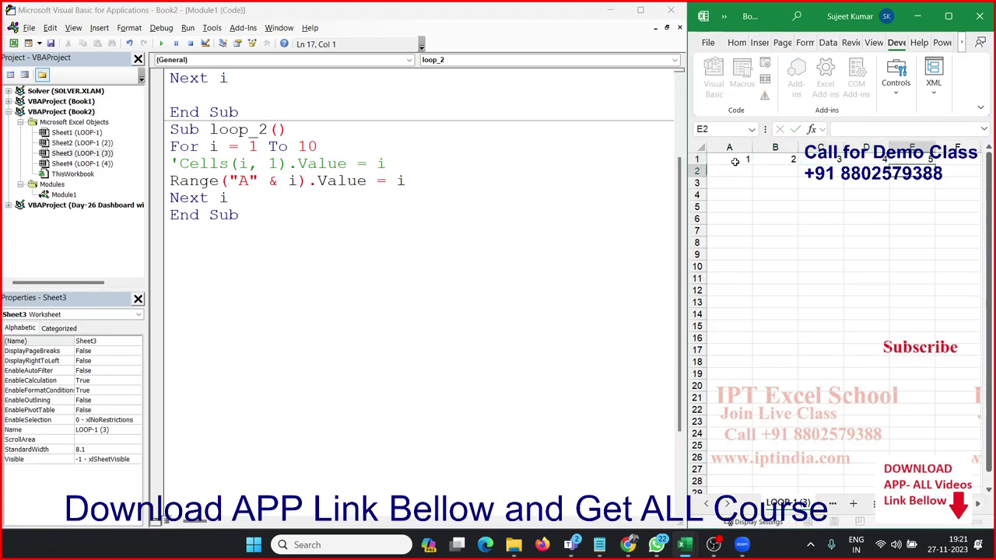
{"action": "type", "text": "5"}
{"action": "key", "text": "Return"}
{"action": "type", "text": "6"}
{"action": "key", "text": "Tab"}
{"action": "type", "text": "7"}
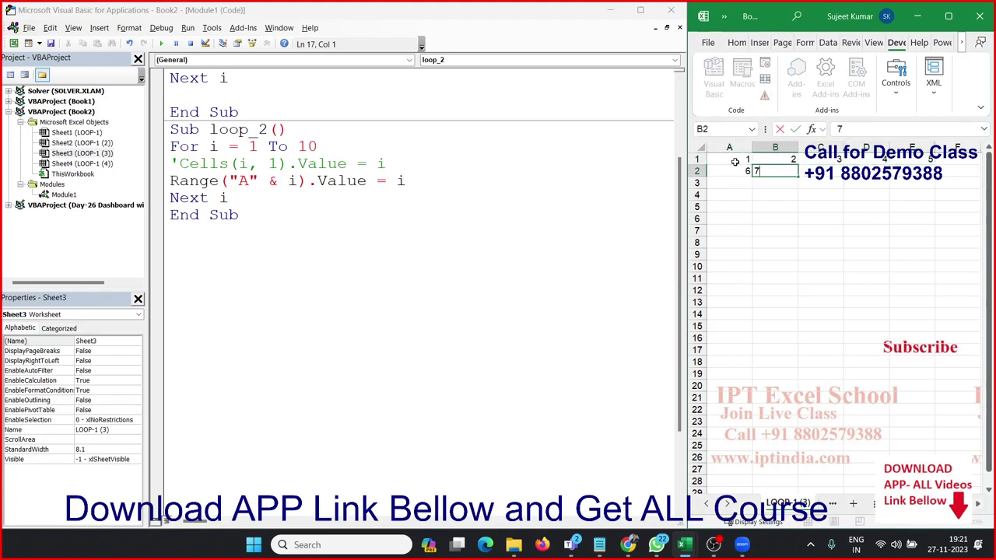
{"action": "key", "text": "Tab"}
{"action": "left_click_drag", "start_coordinate": [730, 163], "coordinate": [927, 179]}
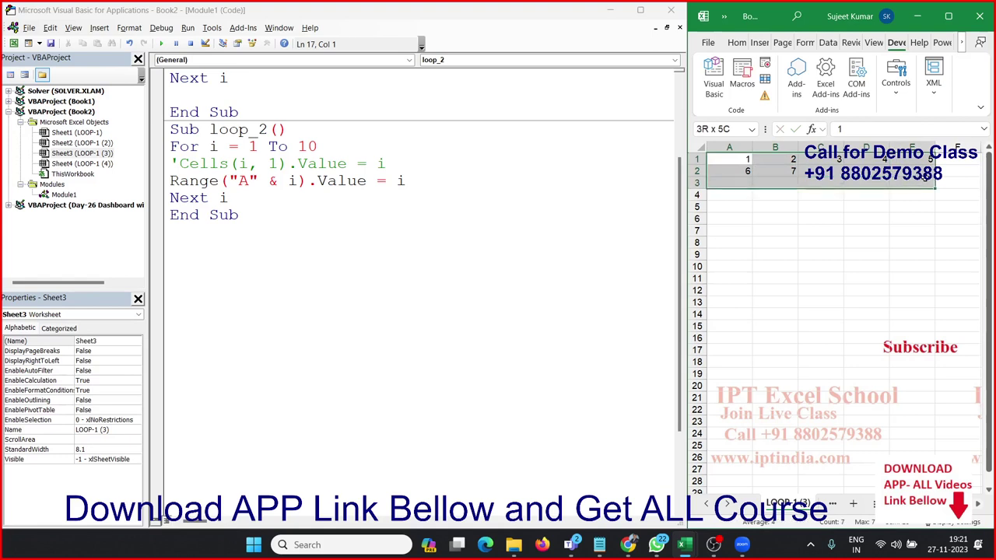
{"action": "key", "text": "Delete"}
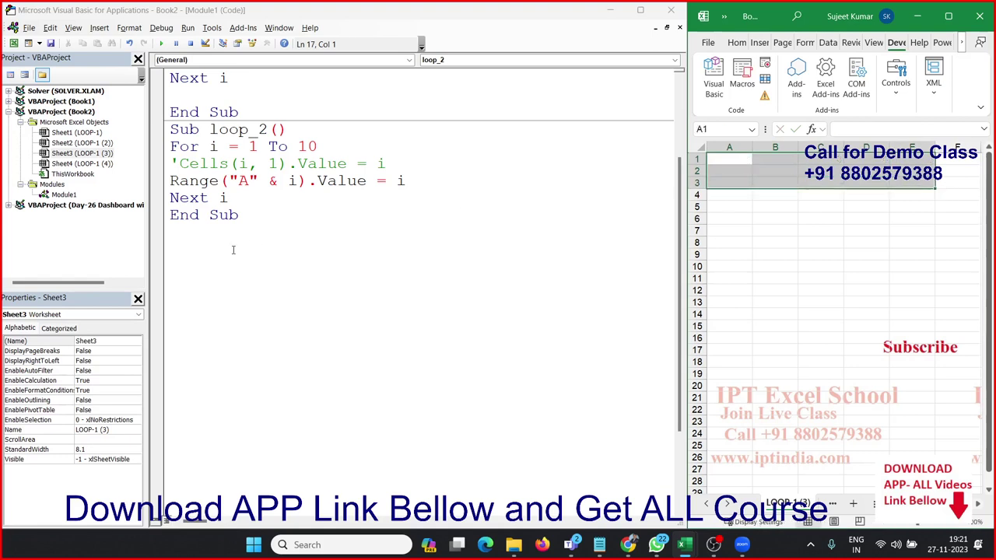
Declare the new macro Sub loop_3() in the module
{"action": "left_click", "coordinate": [230, 253]}
{"action": "type", "text": "sub "}
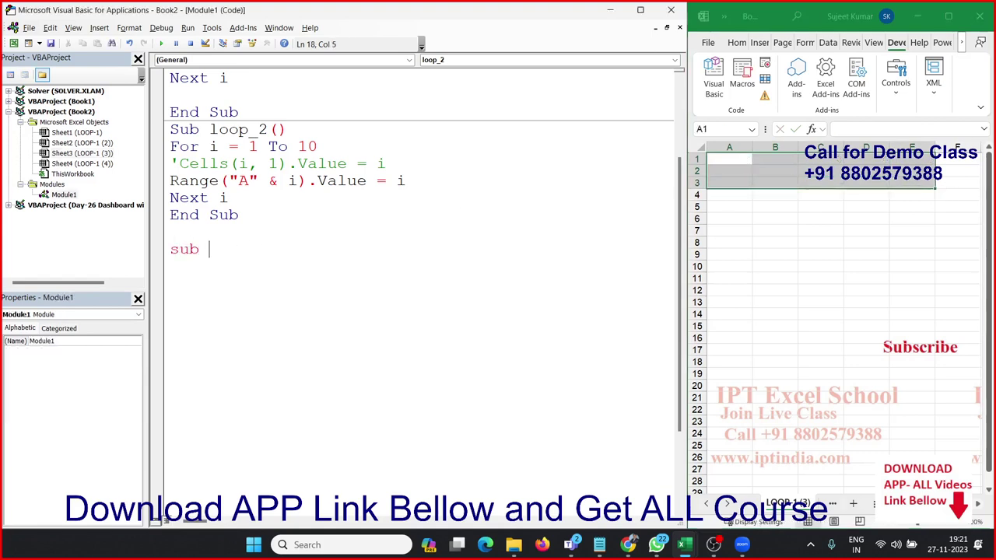
{"action": "type", "text": "loop_"}
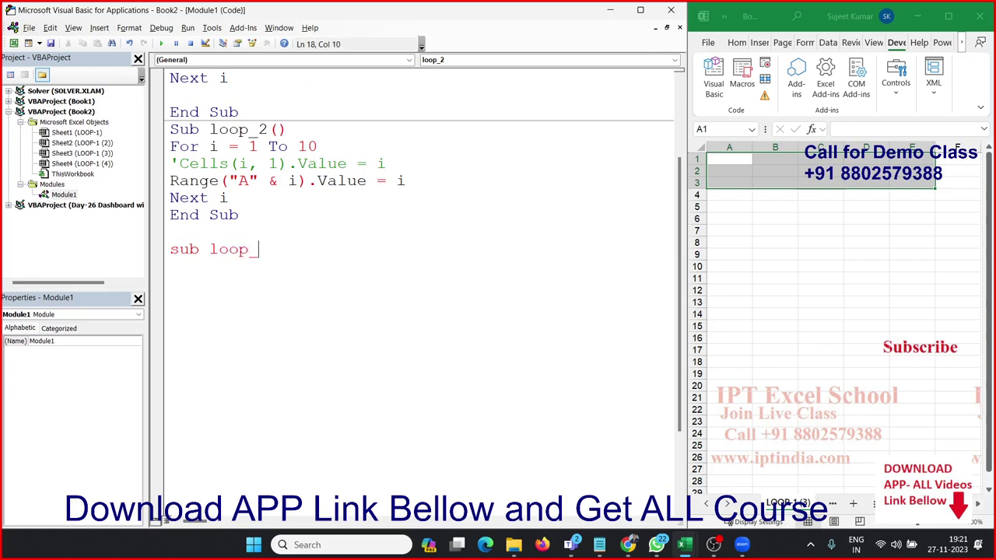
{"action": "type", "text": "3("}
{"action": "type", "text": ")"}
{"action": "key", "text": "Return"}
{"action": "key", "text": "Return"}
{"action": "key", "text": "Return"}
{"action": "key", "text": "Return"}
{"action": "key", "text": "Return"}
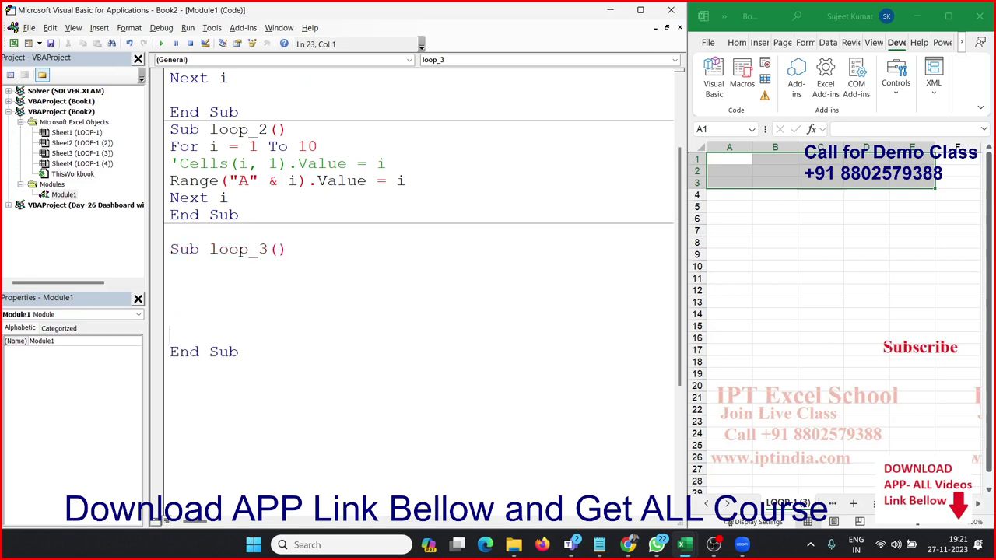
{"action": "key", "text": "Up"}
{"action": "key", "text": "Up"}
{"action": "key", "text": "Up"}
Add For r = 1 To 20 with a nested For j = 1 To 5 and a Next i line
{"action": "type", "text": "su"}
{"action": "key", "text": "BackSpace"}
{"action": "key", "text": "BackSpace"}
{"action": "type", "text": "for i"}
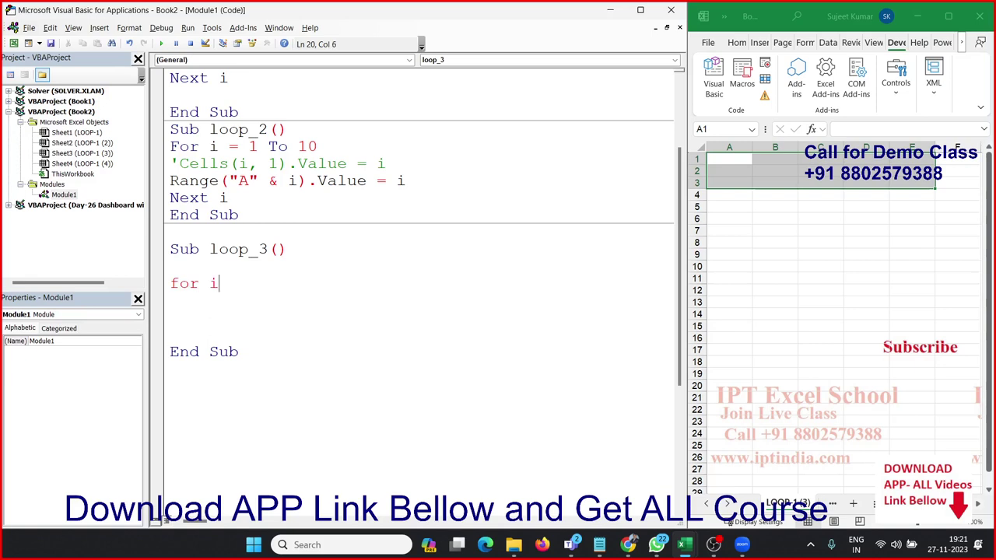
{"action": "key", "text": "BackSpace"}
{"action": "key", "text": "BackSpace"}
{"action": "key", "text": "BackSpace"}
{"action": "type", "text": "r="}
{"action": "type", "text": " 1 to "}
{"action": "type", "text": "20"}
{"action": "key", "text": "Return"}
{"action": "key", "text": "Return"}
{"action": "key", "text": "Tab"}
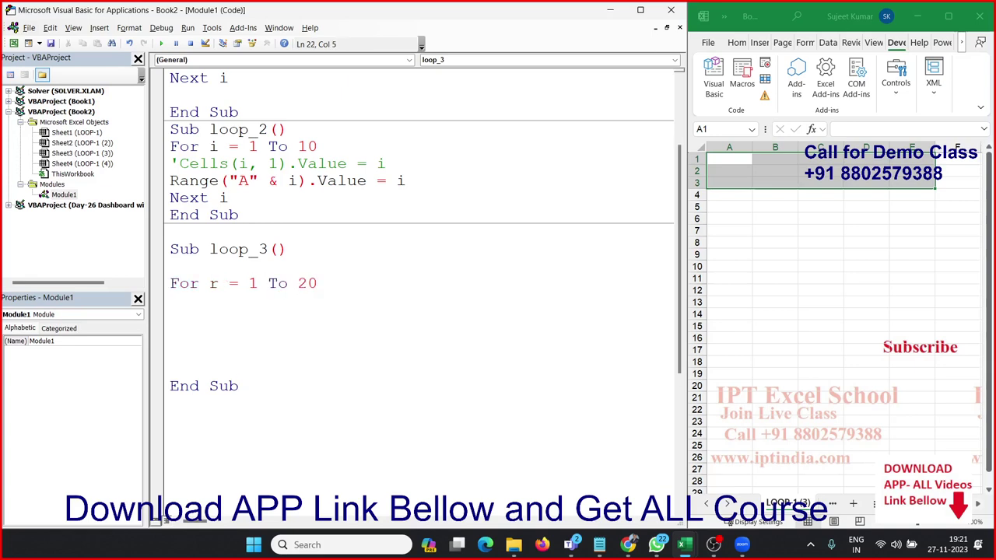
{"action": "type", "text": "for j = "}
{"action": "type", "text": "1 to "}
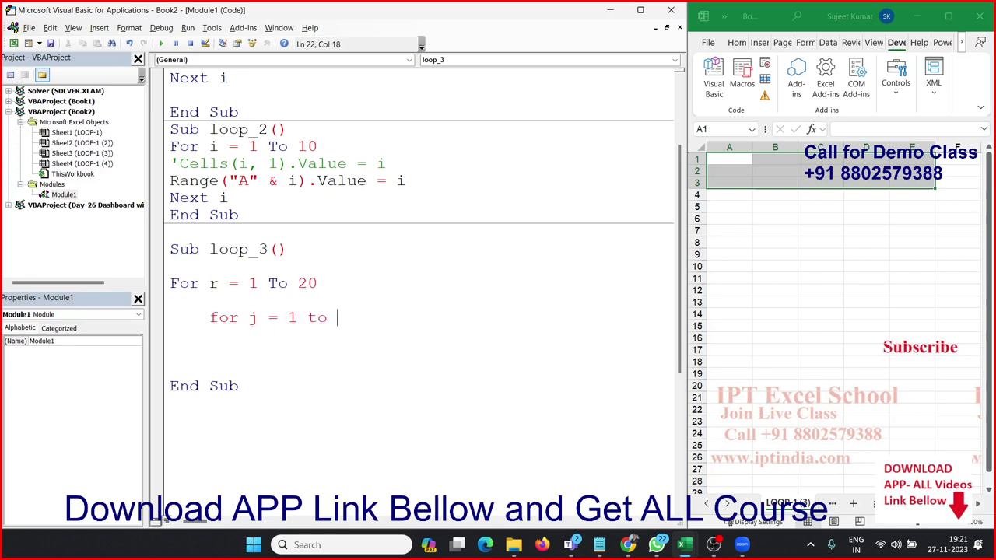
{"action": "type", "text": "5"}
{"action": "key", "text": "Return"}
{"action": "key", "text": "Return"}
{"action": "type", "text": "next "}
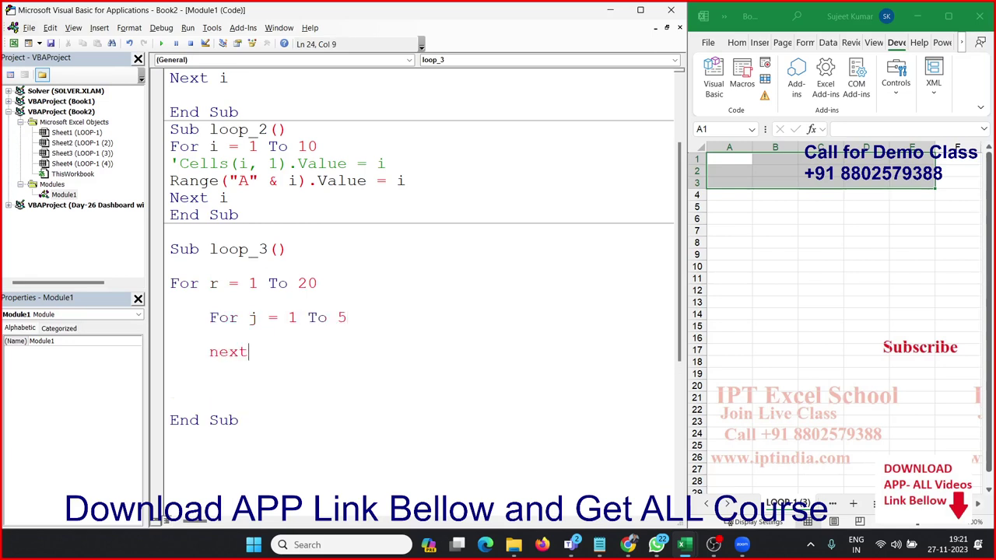
{"action": "type", "text": "i"}
{"action": "key", "text": "Up"}
{"action": "key", "text": "BackSpace"}
{"action": "key", "text": "BackSpace"}
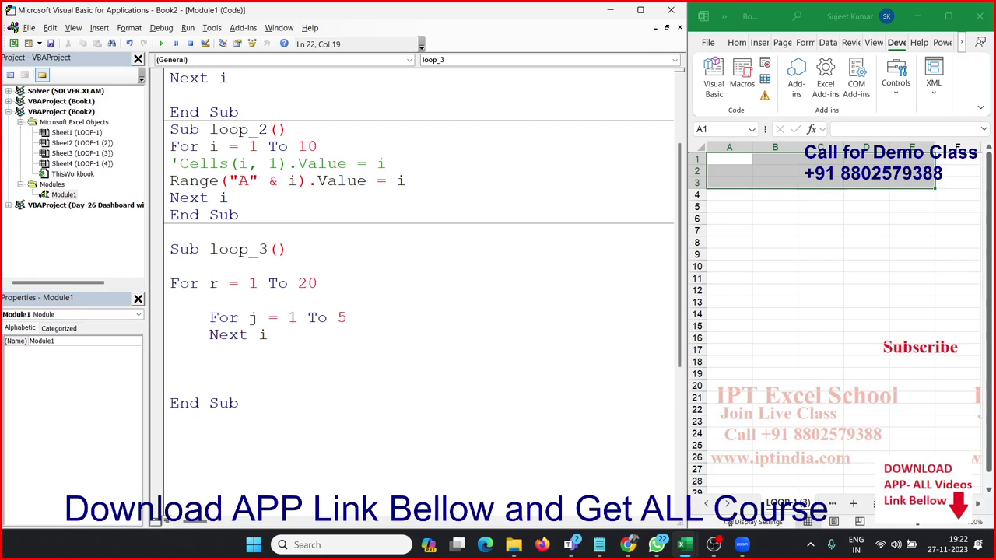
Rename the inner loop variable j to c and close the loops with Next c
{"action": "key", "text": "Return"}
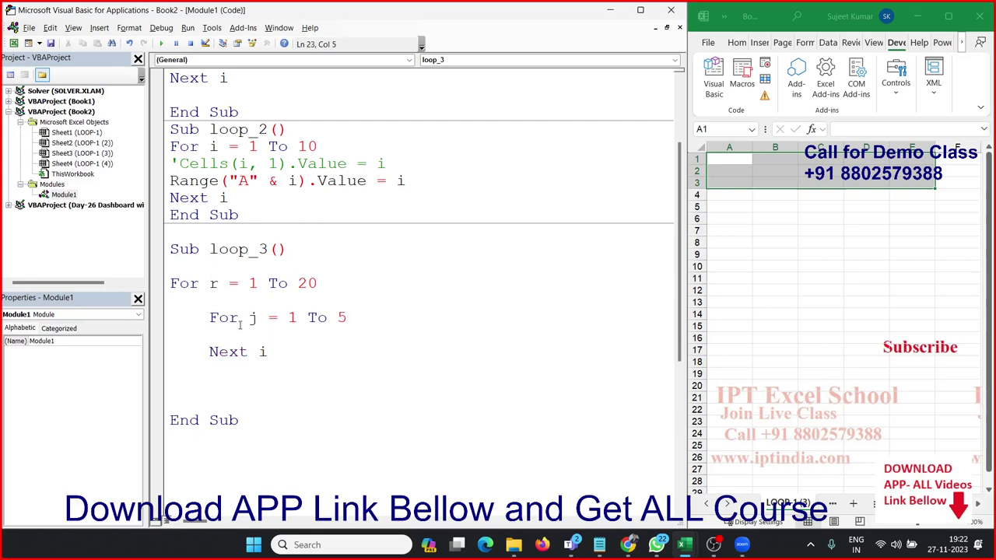
{"action": "double_click", "coordinate": [252, 318]}
{"action": "type", "text": "c"}
{"action": "double_click", "coordinate": [265, 351]}
{"action": "type", "text": "c"}
{"action": "left_click", "coordinate": [263, 335]}
{"action": "key", "text": "Return"}
{"action": "left_click", "coordinate": [306, 384]}
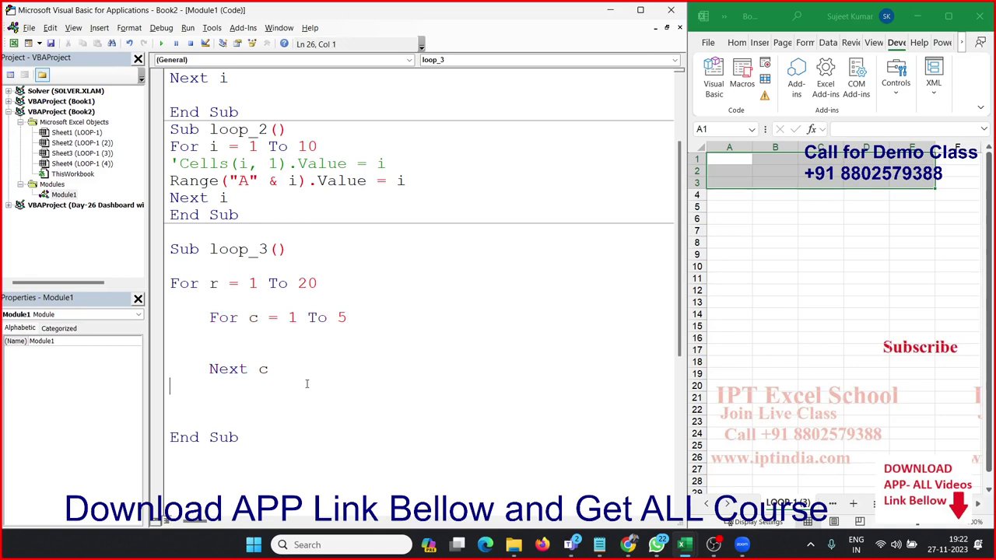
{"action": "type", "text": "next "}
{"action": "type", "text": "c"}
Write Cells(r,c) = i inside the inner loop, preceded by i = i + 1
{"action": "left_click", "coordinate": [283, 340]}
{"action": "type", "text": "range"}
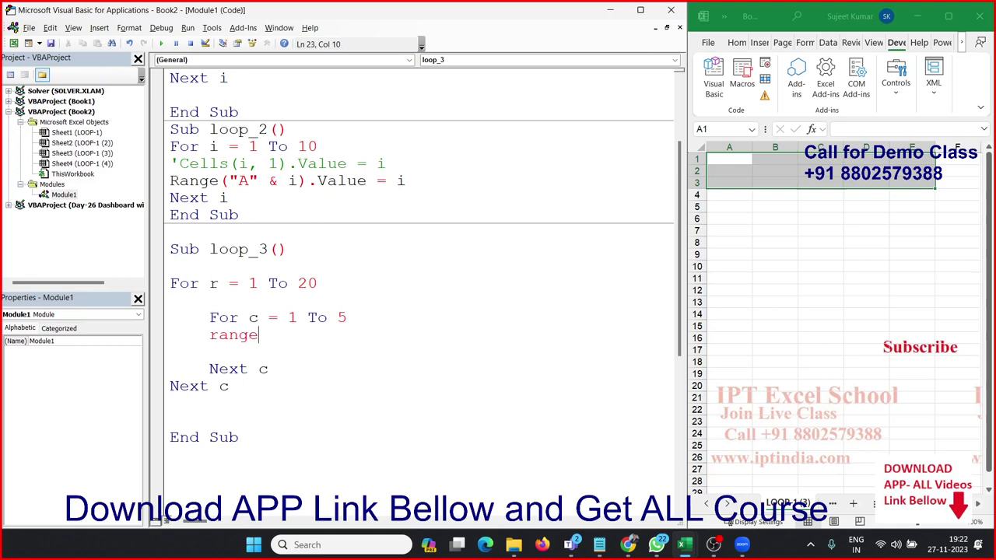
{"action": "key", "text": "BackSpace"}
{"action": "key", "text": "BackSpace"}
{"action": "key", "text": "BackSpace"}
{"action": "key", "text": "BackSpace"}
{"action": "key", "text": "BackSpace"}
{"action": "type", "text": "cels"}
{"action": "key", "text": "BackSpace"}
{"action": "type", "text": "ls"}
{"action": "type", "text": "("}
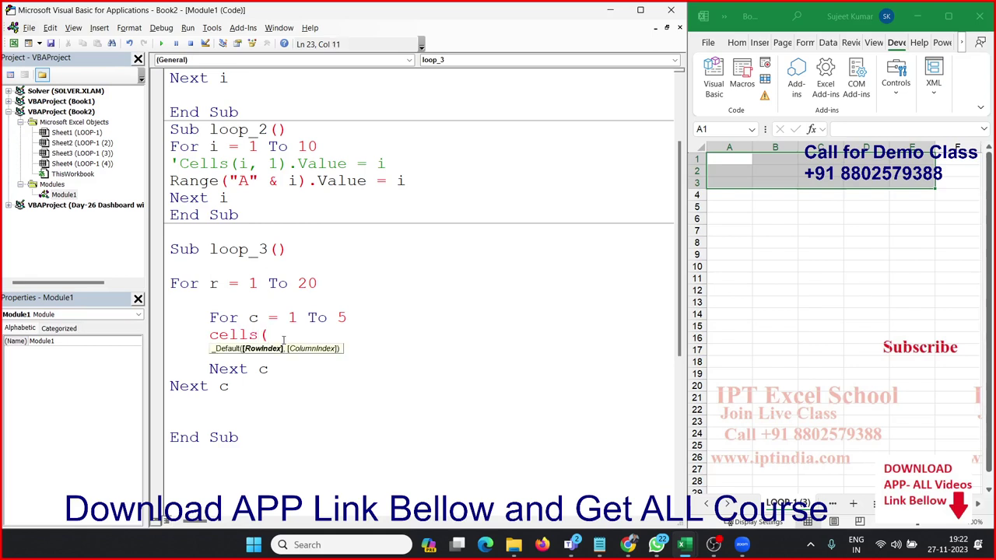
{"action": "type", "text": "r,c"}
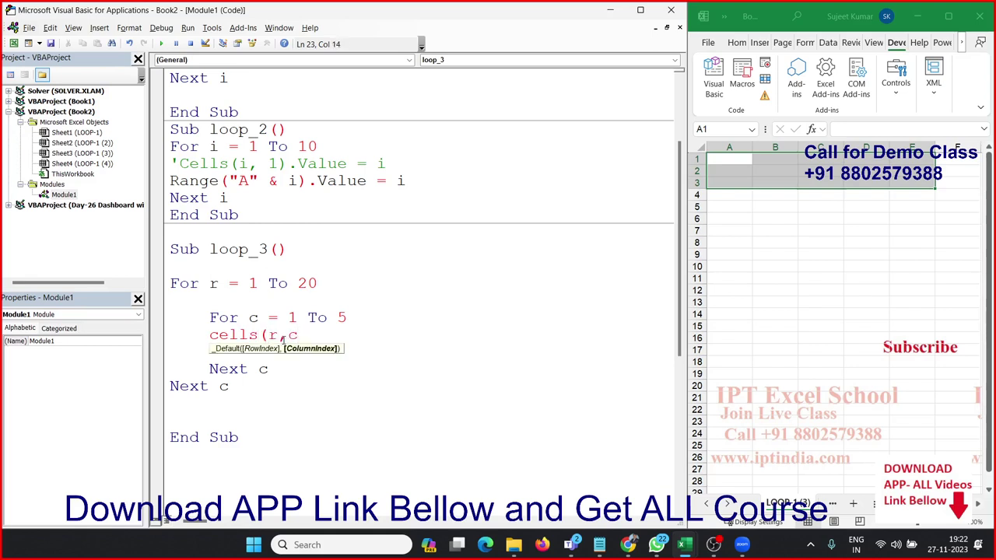
{"action": "type", "text": ")="}
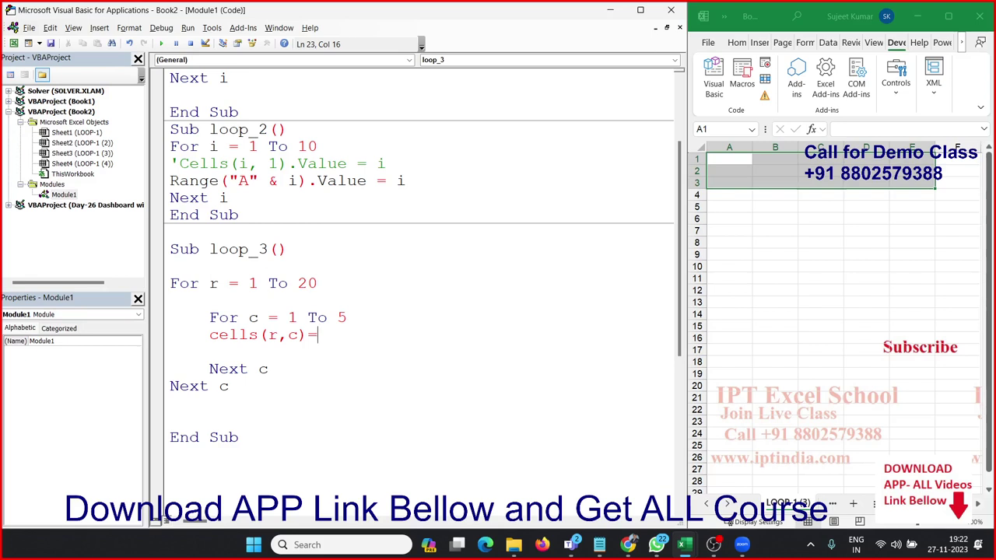
{"action": "type", "text": "i"}
{"action": "key", "text": "Up"}
{"action": "key", "text": "Down"}
{"action": "key", "text": "Home"}
{"action": "key", "text": "Right"}
{"action": "key", "text": "Right"}
{"action": "key", "text": "Right"}
{"action": "key", "text": "Return"}
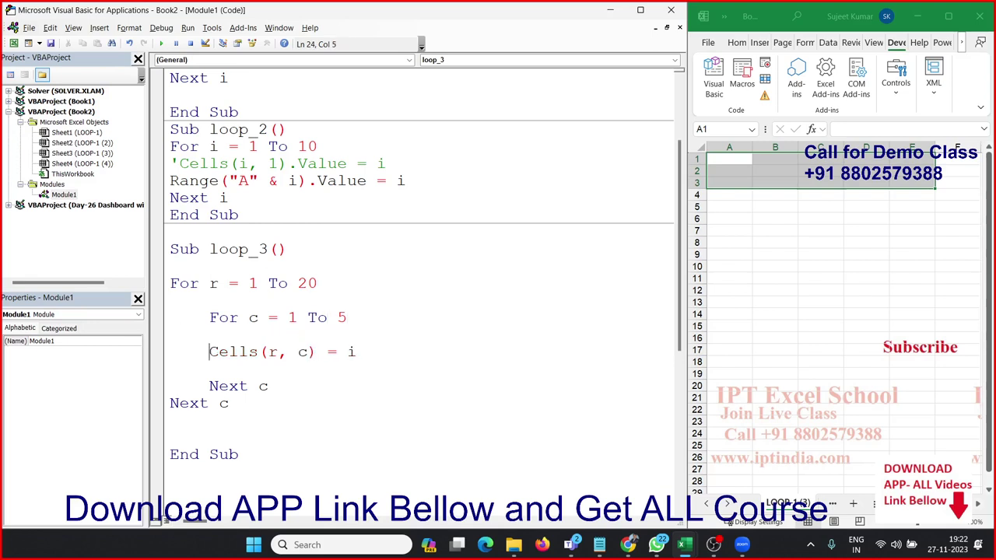
{"action": "type", "text": "i=i"}
{"action": "type", "text": "+1"}
Declare Dim i As Long at the top of loop_3
{"action": "left_click", "coordinate": [334, 420]}
{"action": "left_click", "coordinate": [190, 271]}
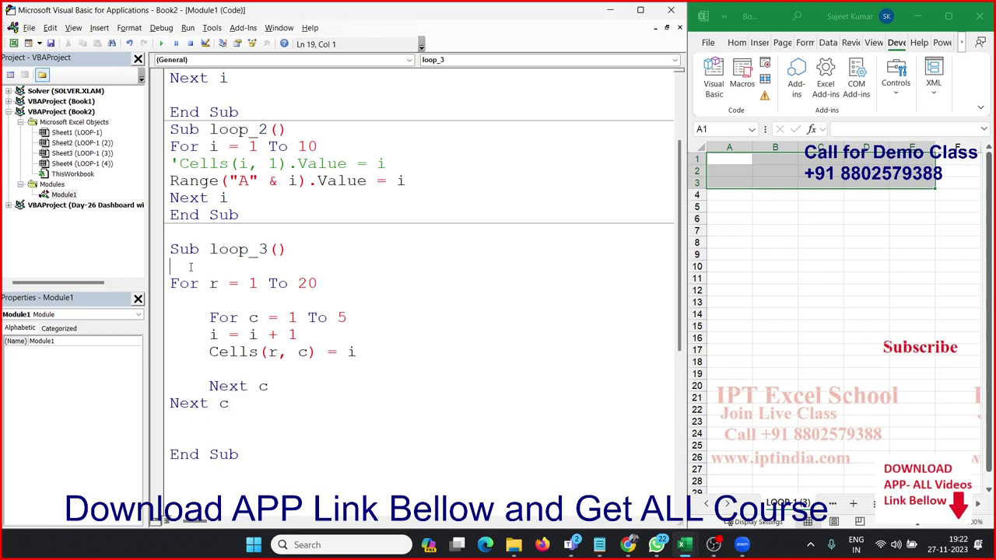
{"action": "type", "text": "dim "}
{"action": "type", "text": "i a "}
{"action": "type", "text": "s "}
{"action": "type", "text": "lon"}
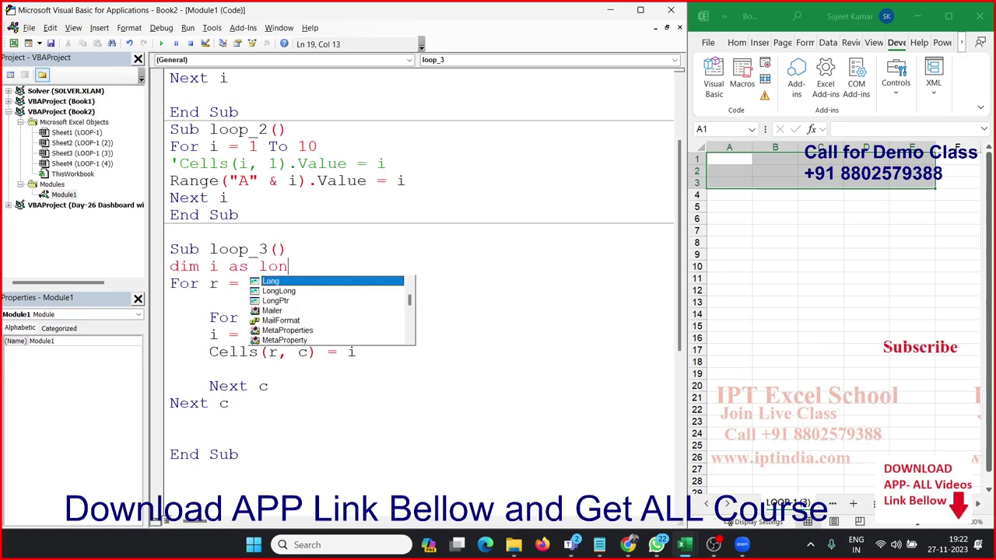
{"action": "type", "text": "g"}
{"action": "key", "text": "Tab"}
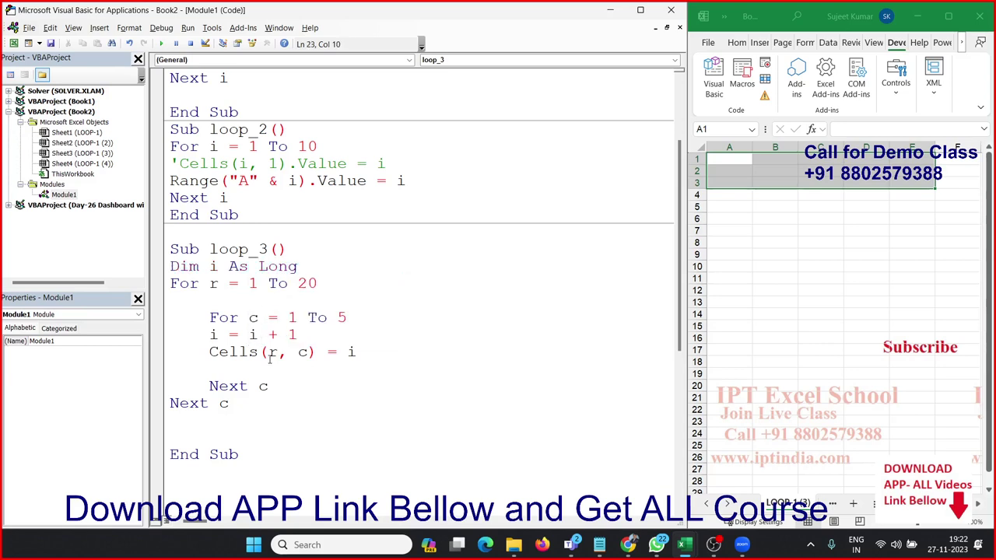
Run loop_3, fix the compile error by changing the outer Next to Next r, and start stepping
{"action": "left_click", "coordinate": [268, 318]}
{"action": "left_click", "coordinate": [271, 300]}
{"action": "key", "text": "F5"}
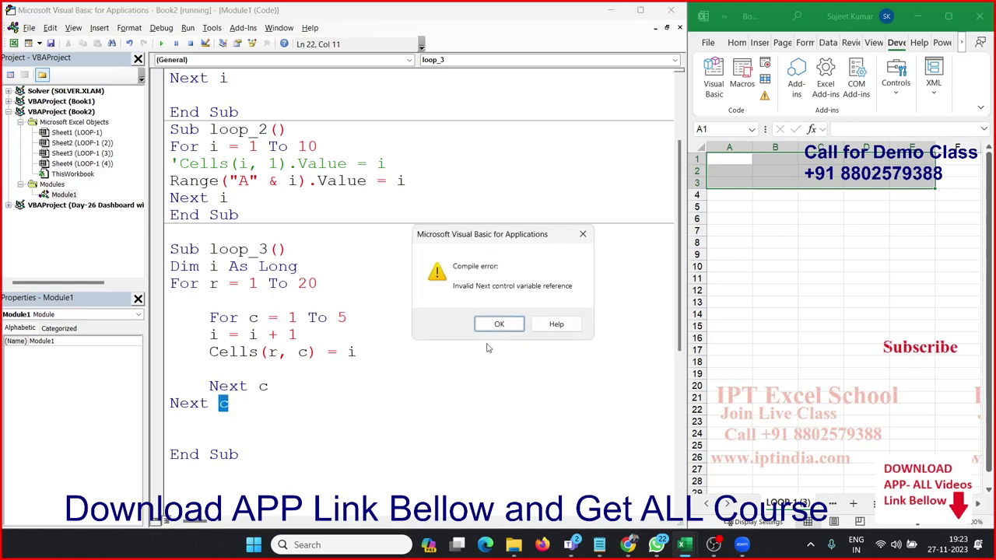
{"action": "left_click", "coordinate": [500, 325]}
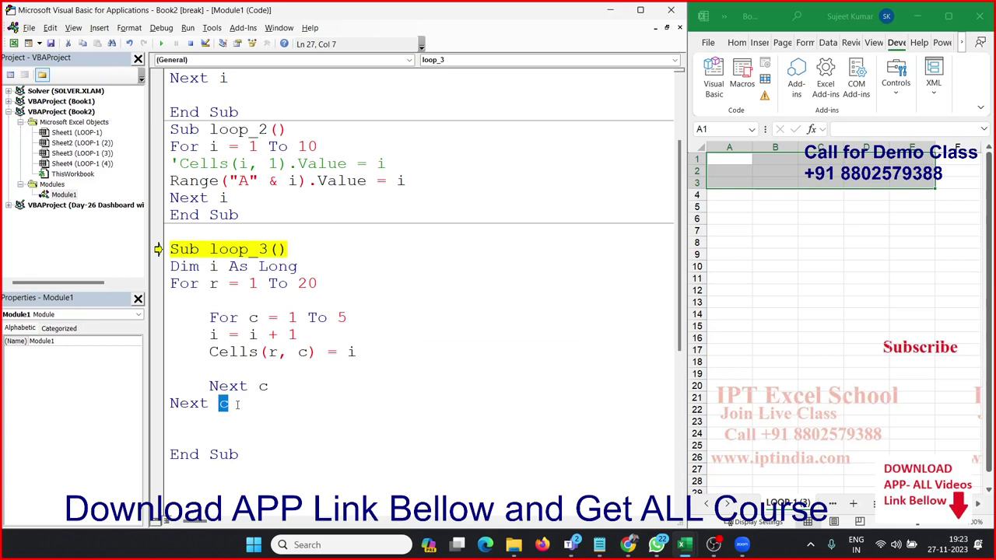
{"action": "type", "text": "r"}
{"action": "left_click", "coordinate": [237, 355]}
{"action": "key", "text": "F8"}
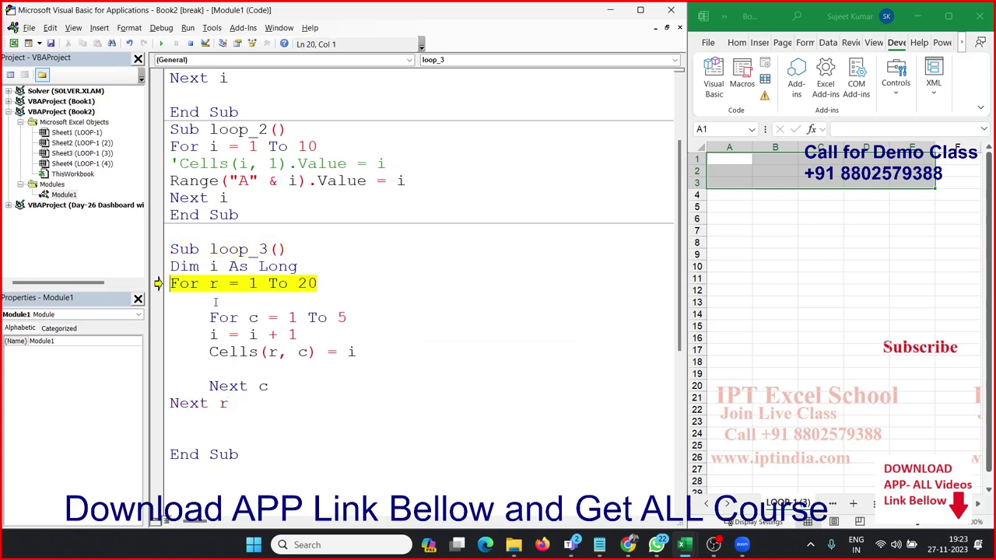
Step through the inner For c loop with F8, filling A1:E1 with 1–5 until Next r
{"action": "key", "text": "F8"}
{"action": "key", "text": "F8"}
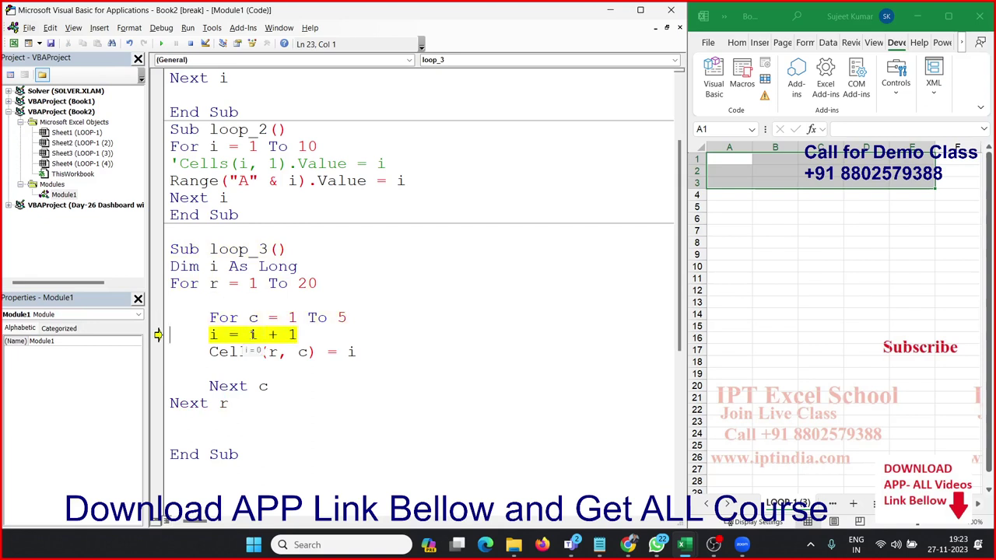
{"action": "mouse_move", "coordinate": [252, 334]}
{"action": "key", "text": "F8"}
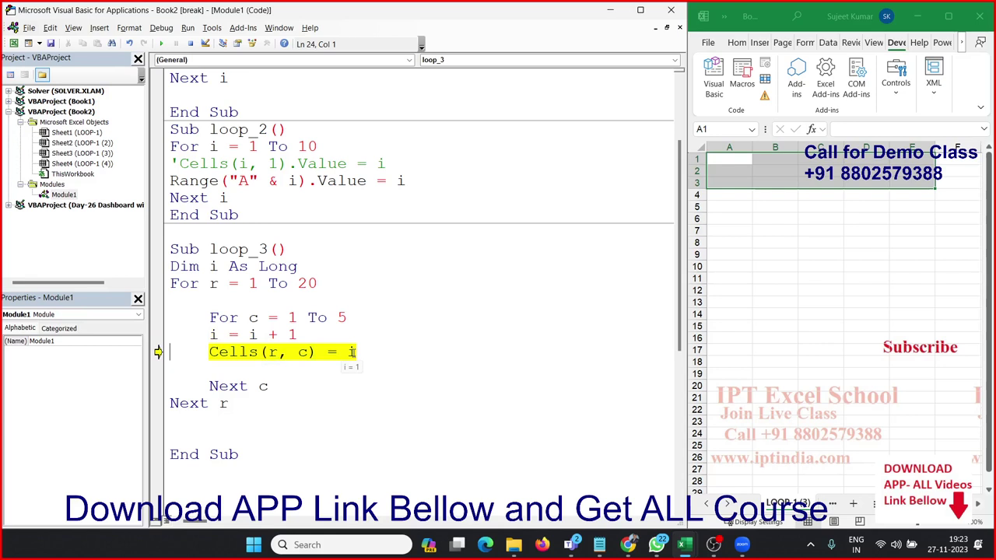
{"action": "key", "text": "F8"}
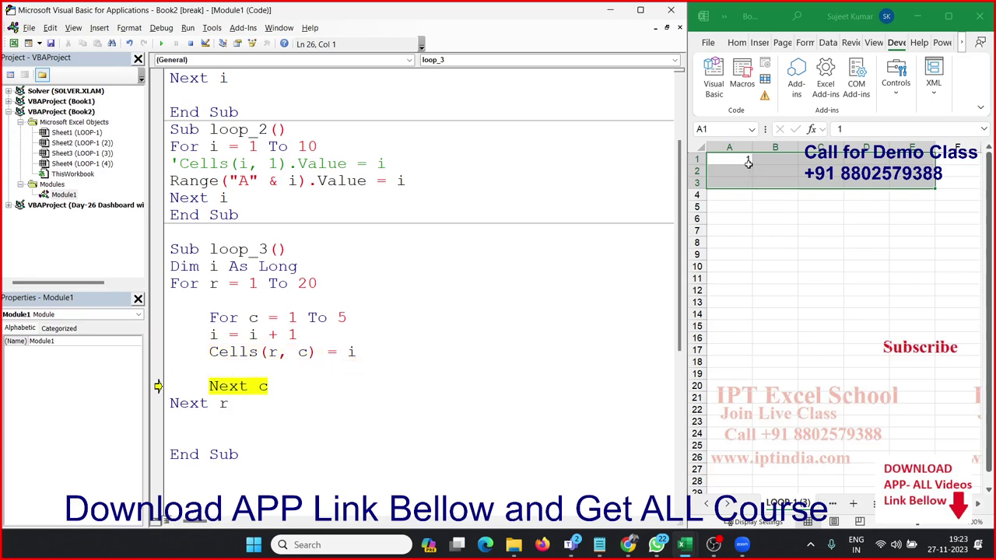
{"action": "key", "text": "F8"}
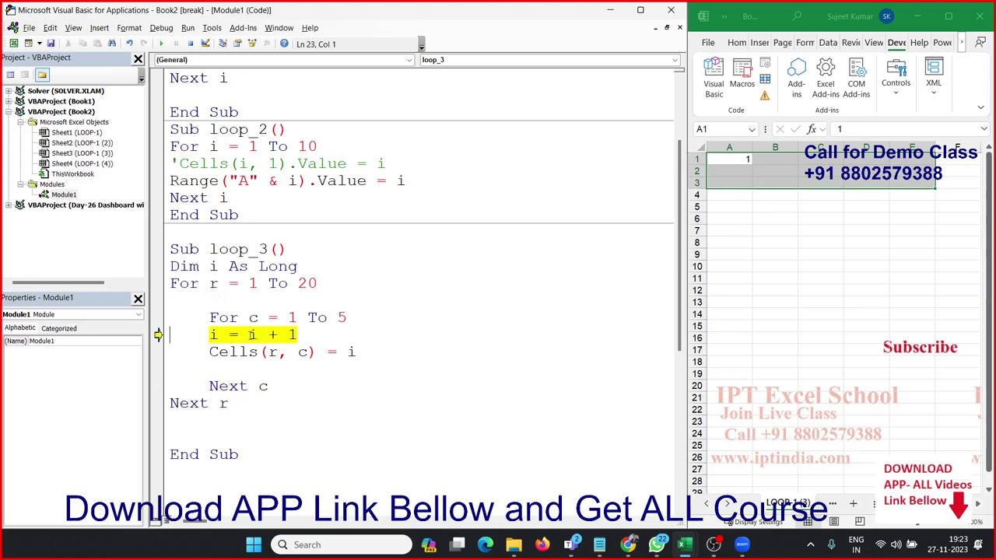
{"action": "key", "text": "F8"}
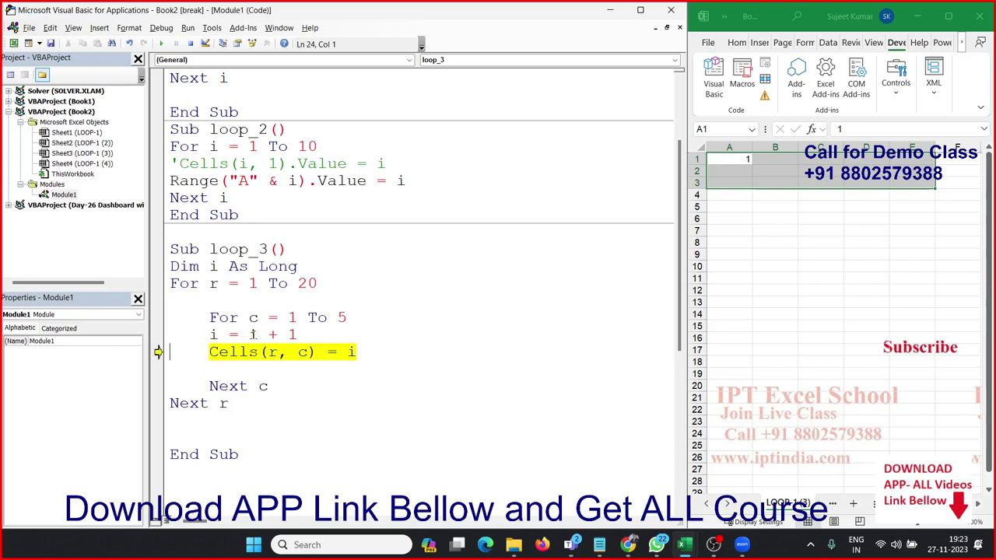
{"action": "key", "text": "F8"}
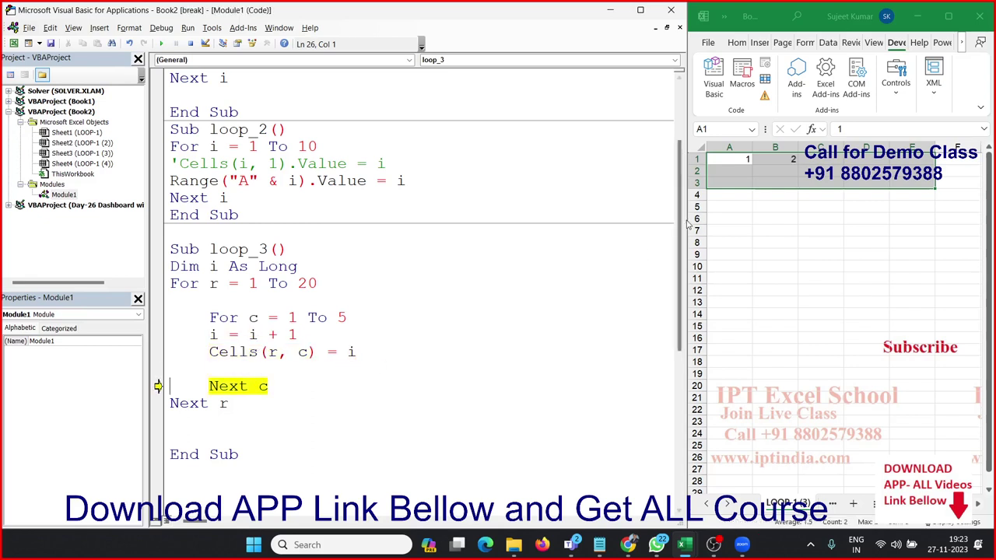
{"action": "key", "text": "F8"}
{"action": "key", "text": "F8"}
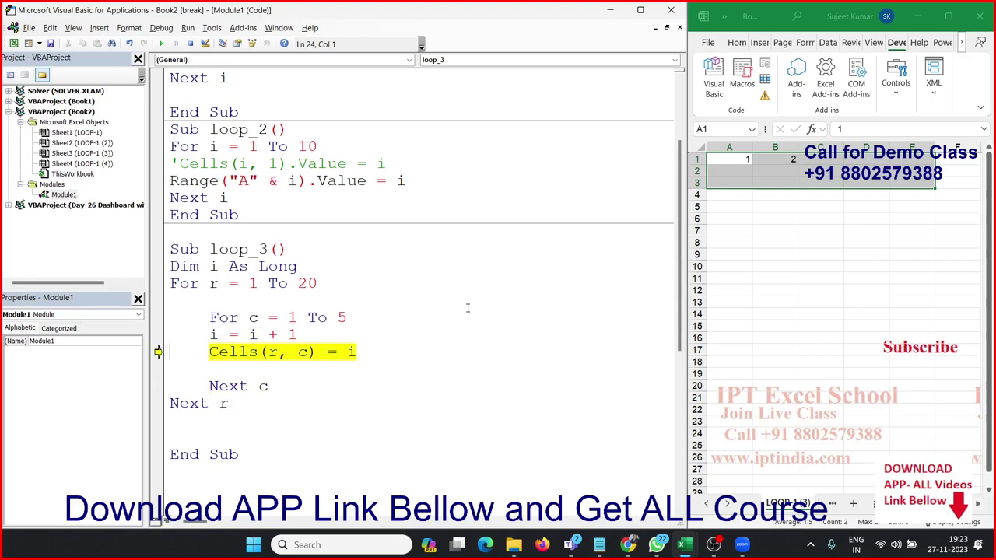
{"action": "key", "text": "F8"}
{"action": "key", "text": "F8"}
{"action": "key", "text": "F8"}
{"action": "key", "text": "F8"}
{"action": "key", "text": "F8"}
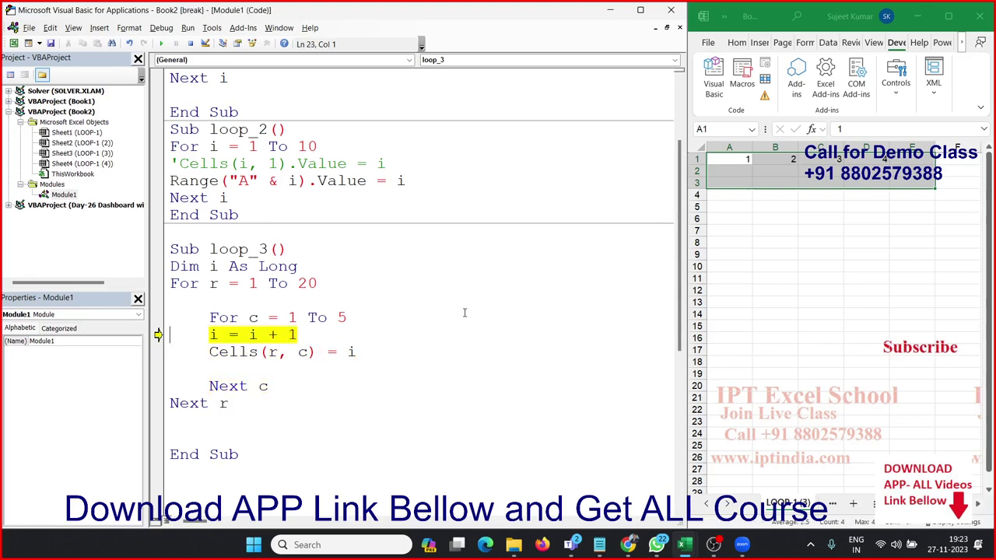
{"action": "key", "text": "F8"}
{"action": "key", "text": "F8"}
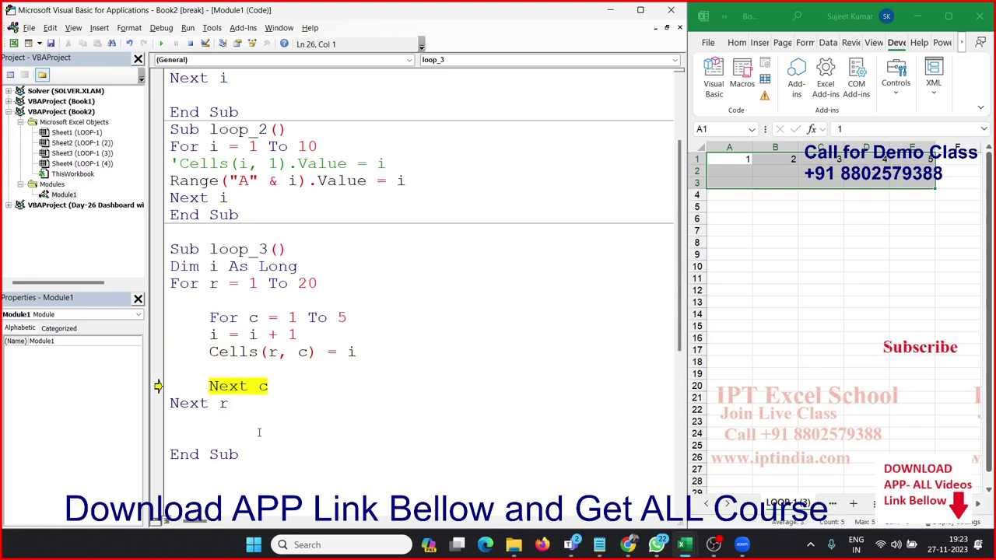
{"action": "left_click_drag", "start_coordinate": [228, 319], "coordinate": [346, 331]}
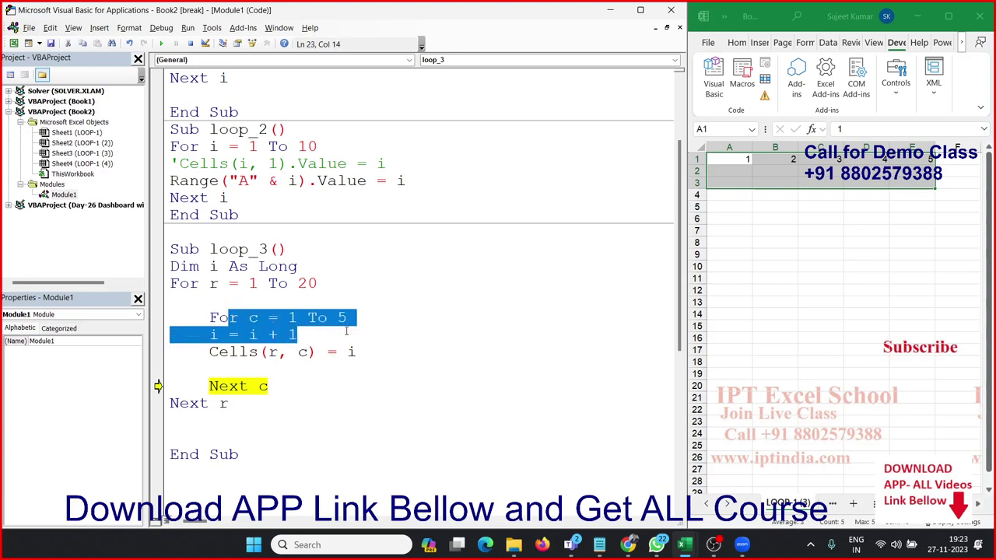
{"action": "key", "text": "F8"}
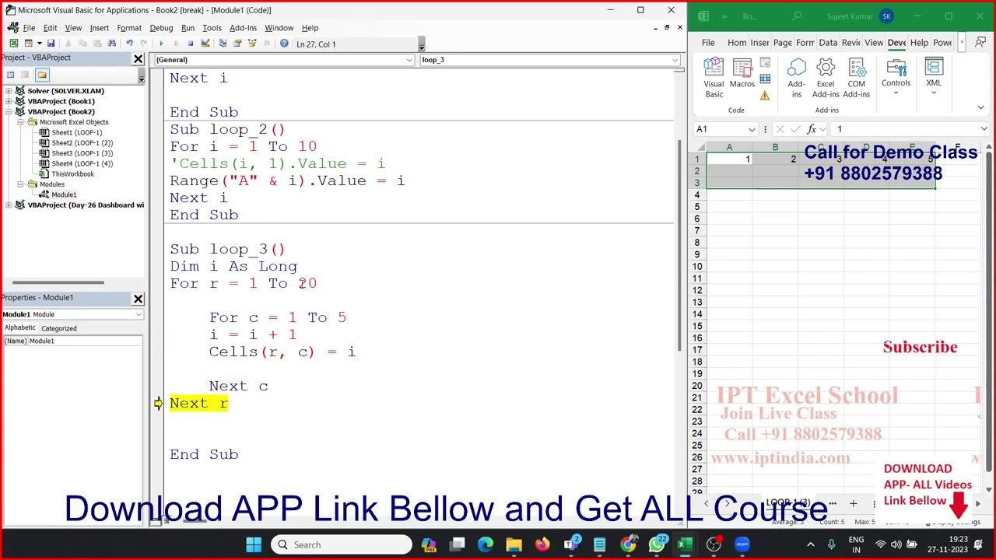
Keep stepping with F8 to fill A2:E2 with 6–10 and write 11 into A3
{"action": "key", "text": "F8"}
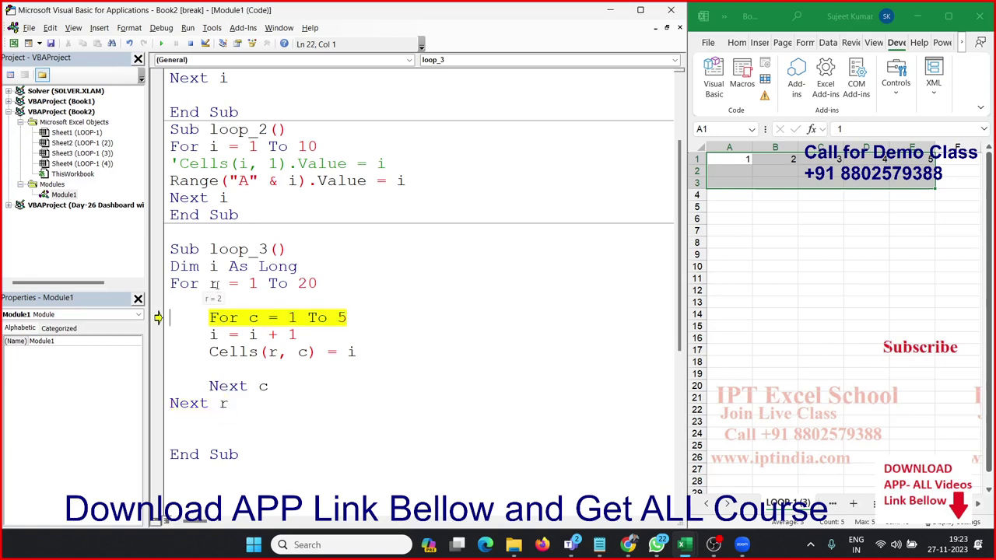
{"action": "key", "text": "F8"}
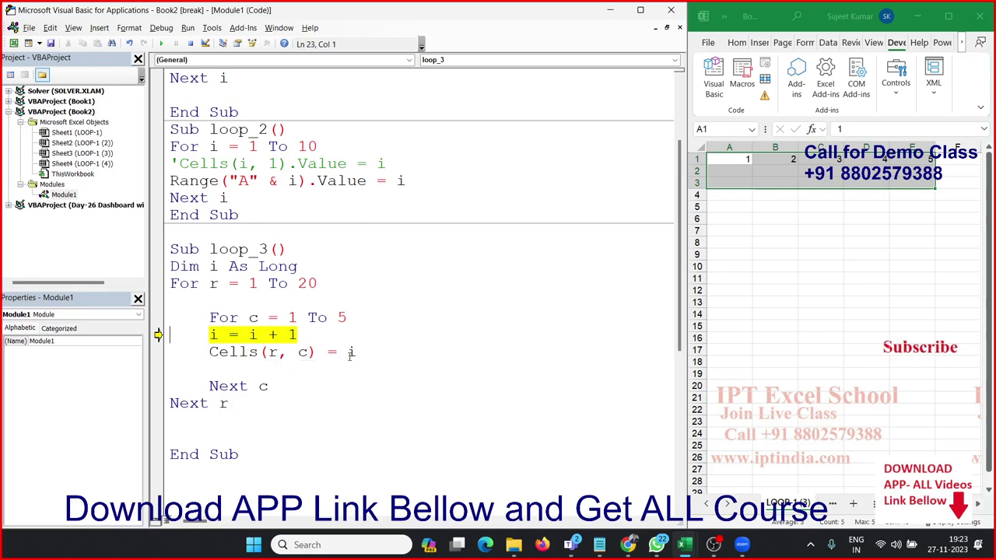
{"action": "key", "text": "F8"}
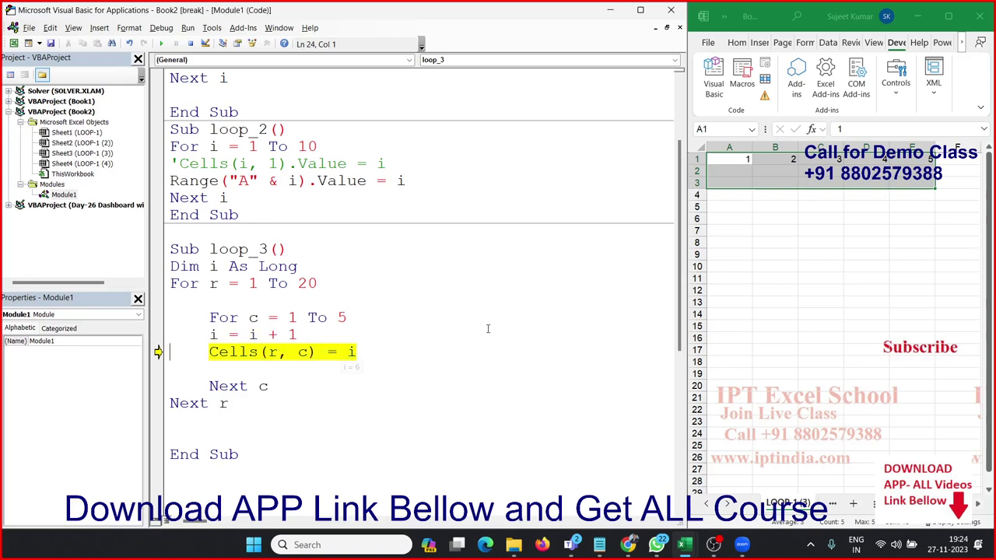
{"action": "key", "text": "F8"}
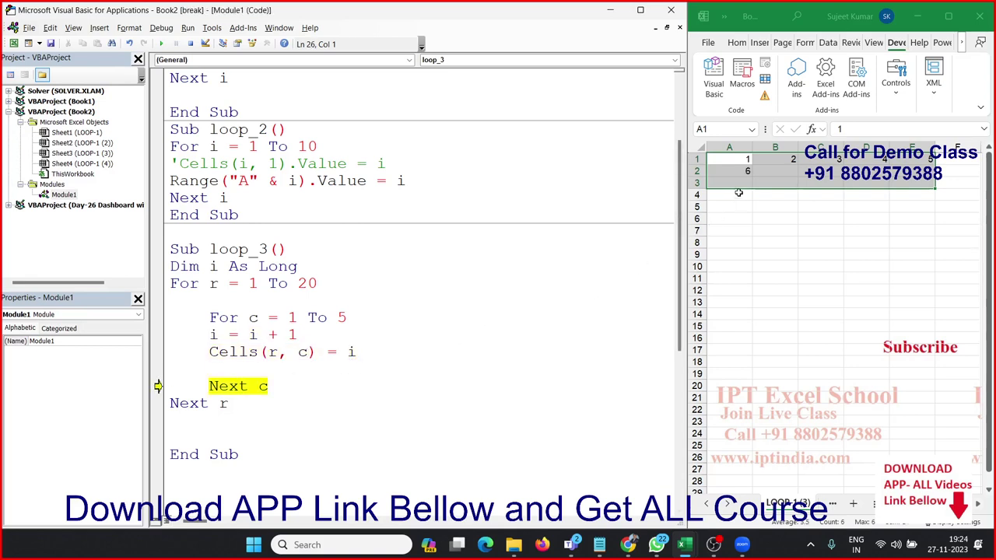
{"action": "key", "text": "F8"}
{"action": "key", "text": "F8"}
{"action": "key", "text": "F8"}
{"action": "key", "text": "F8"}
{"action": "key", "text": "F8"}
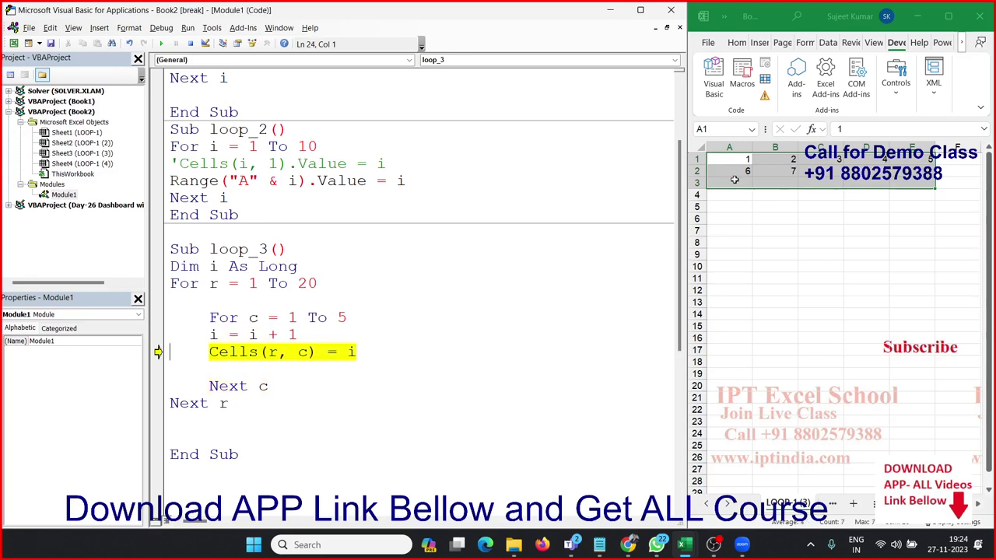
{"action": "key", "text": "F8"}
{"action": "key", "text": "F8"}
{"action": "key", "text": "F8"}
{"action": "key", "text": "F8"}
{"action": "key", "text": "F8"}
{"action": "key", "text": "F8"}
{"action": "key", "text": "F8"}
{"action": "key", "text": "F8"}
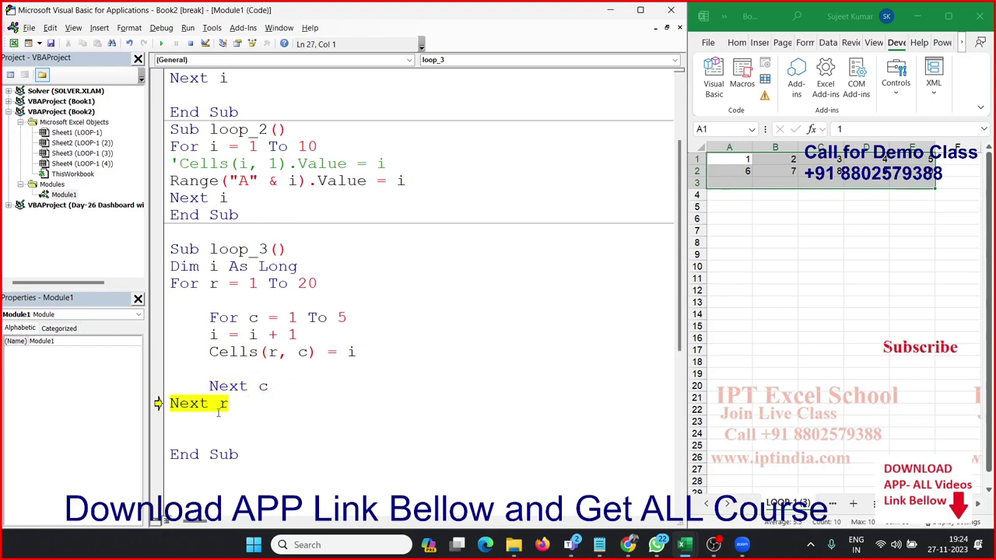
{"action": "mouse_move", "coordinate": [224, 403]}
{"action": "key", "text": "F8"}
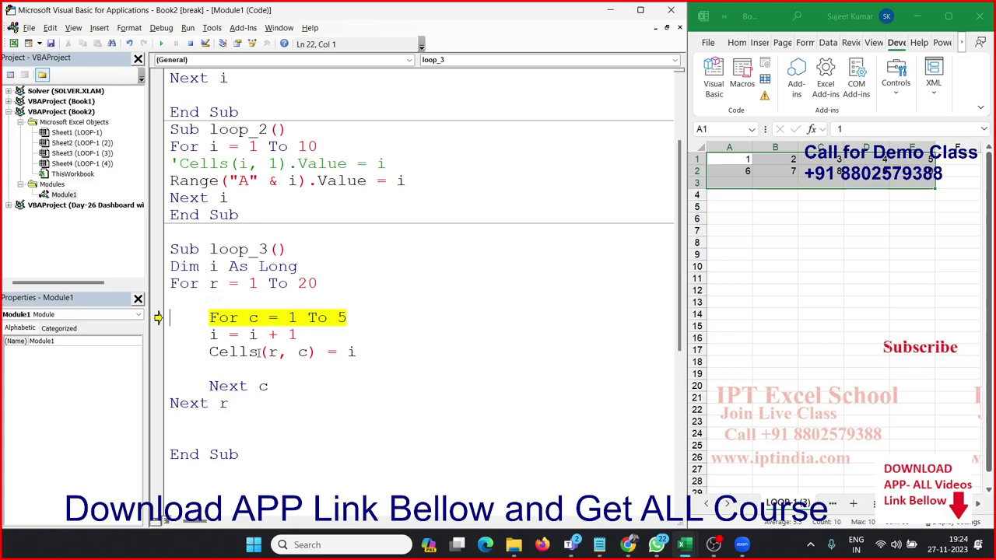
{"action": "key", "text": "F8"}
{"action": "key", "text": "F8"}
{"action": "key", "text": "F8"}
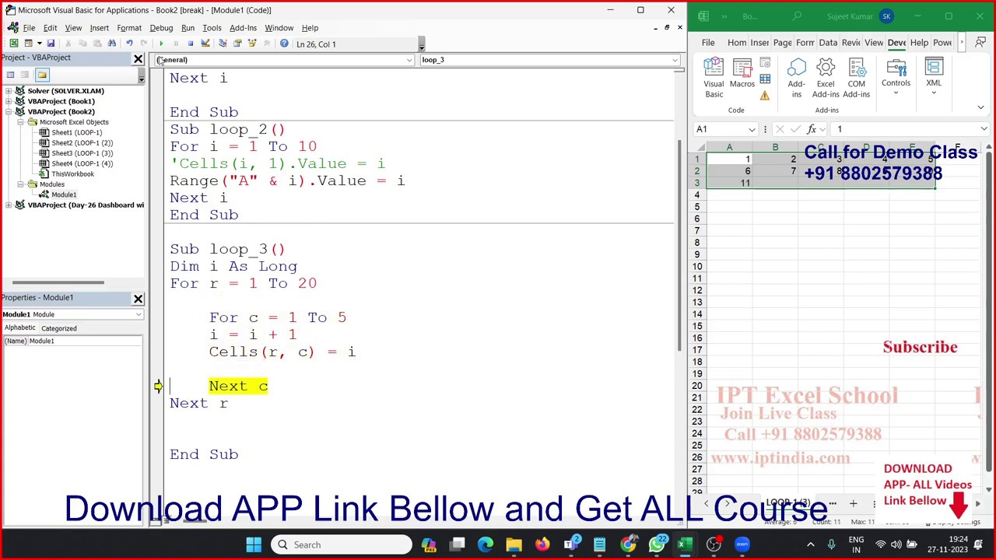
Run loop_3 to completion and view A1:E20 filled with 1–100 on the worksheet
{"action": "left_click", "coordinate": [161, 43]}
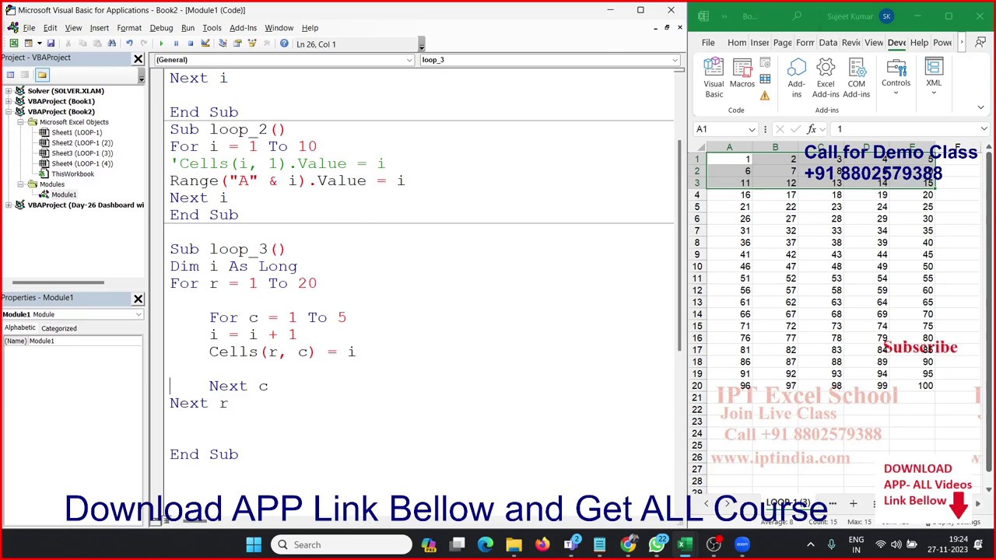
{"action": "left_click", "coordinate": [756, 143]}
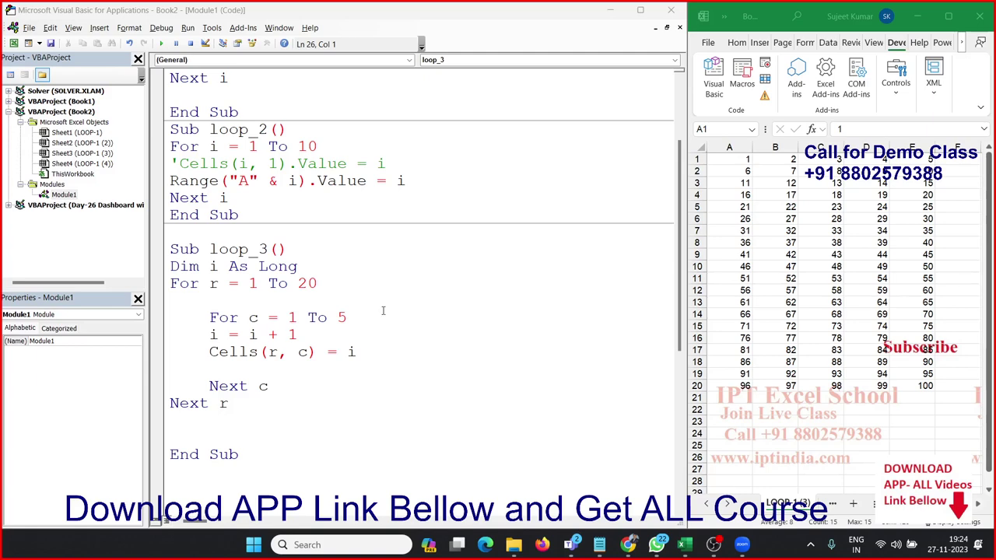
Scroll below loop_3's End Sub and switch Excel to the empty LOOP-1 (4) sheet
{"action": "left_click", "coordinate": [252, 465]}
{"action": "scroll", "coordinate": [252, 464], "scroll_direction": "down", "scroll_amount": 4}
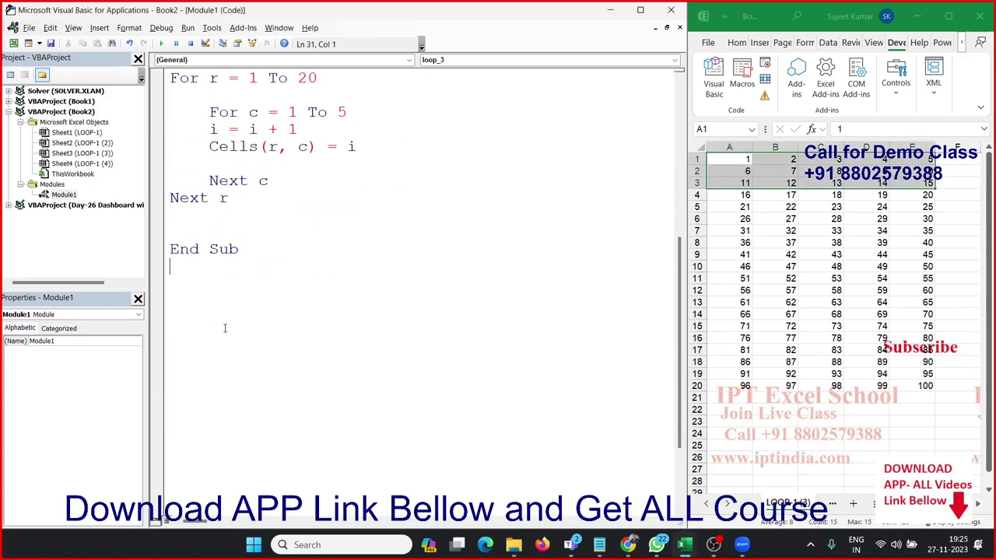
{"action": "scroll", "coordinate": [252, 465], "scroll_direction": "down", "scroll_amount": 2}
{"action": "left_click", "coordinate": [725, 505]}
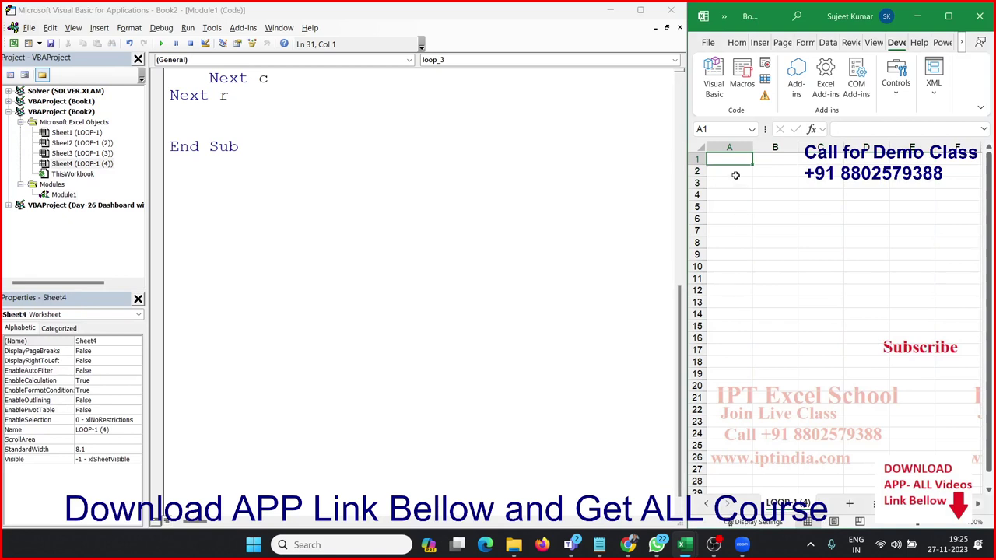
Enter the formula =RANDBETWEEN(10,20) in cell A1
{"action": "type", "text": "="}
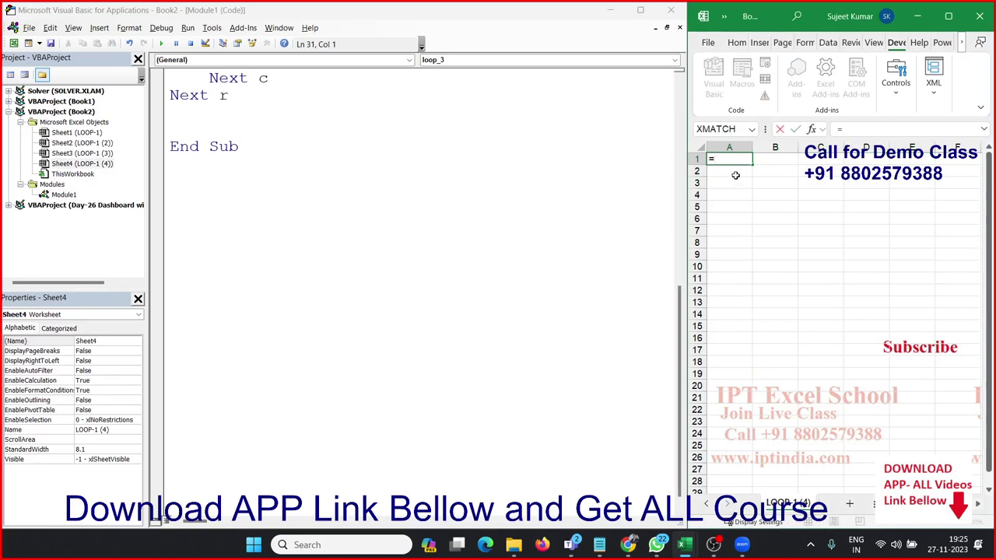
{"action": "type", "text": "ra"}
{"action": "key", "text": "Escape"}
{"action": "key", "text": "Escape"}
{"action": "type", "text": "=ra"}
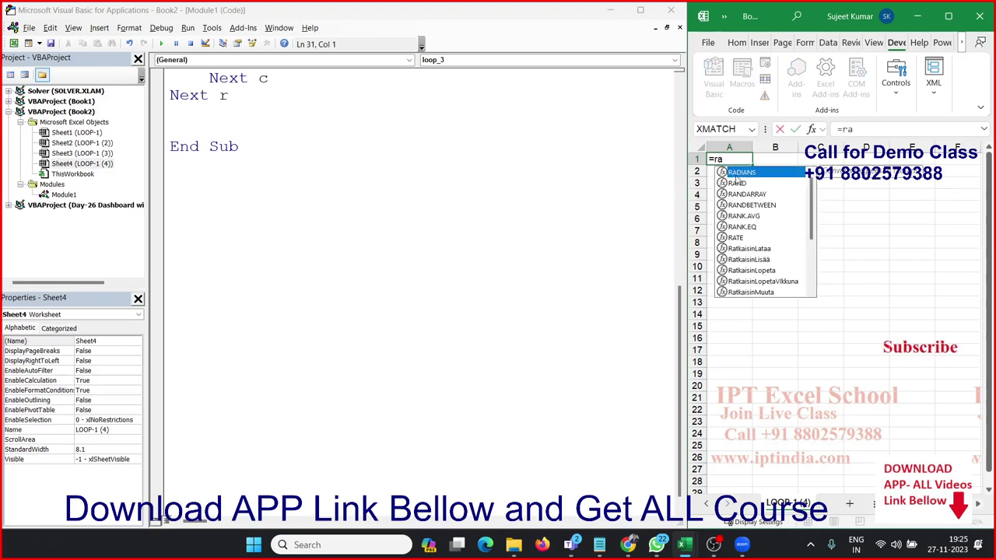
{"action": "key", "text": "Down"}
{"action": "key", "text": "Down"}
{"action": "key", "text": "Down"}
{"action": "key", "text": "Tab"}
{"action": "type", "text": "0"}
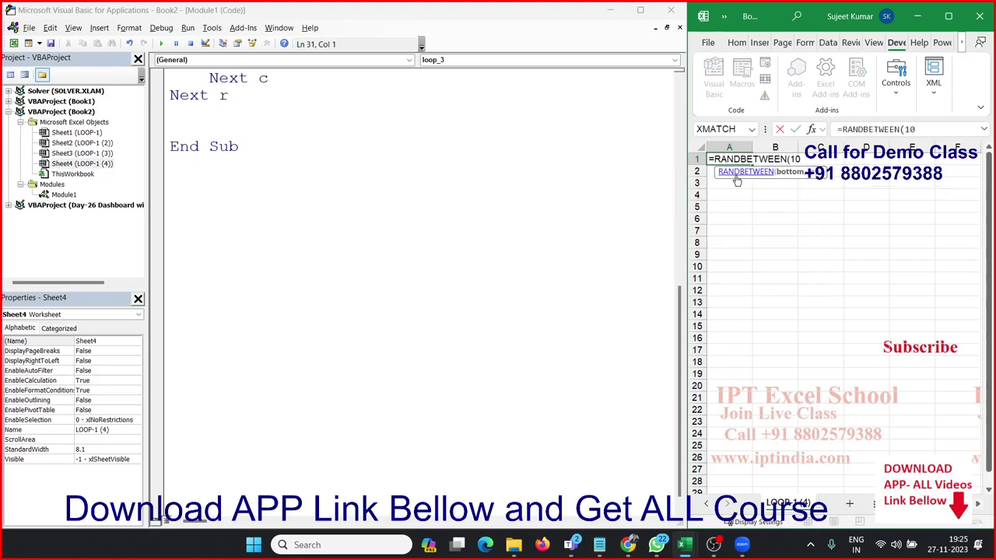
{"action": "type", "text": ","}
{"action": "left_click", "coordinate": [801, 193]}
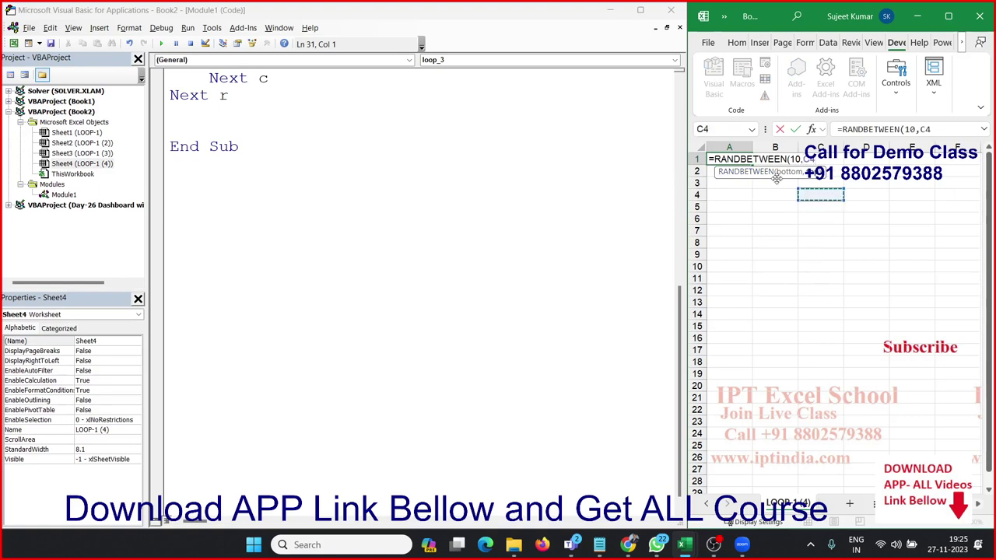
{"action": "key", "text": "BackSpace"}
{"action": "key", "text": "BackSpace"}
{"action": "type", "text": "0"}
{"action": "key", "text": "Return"}
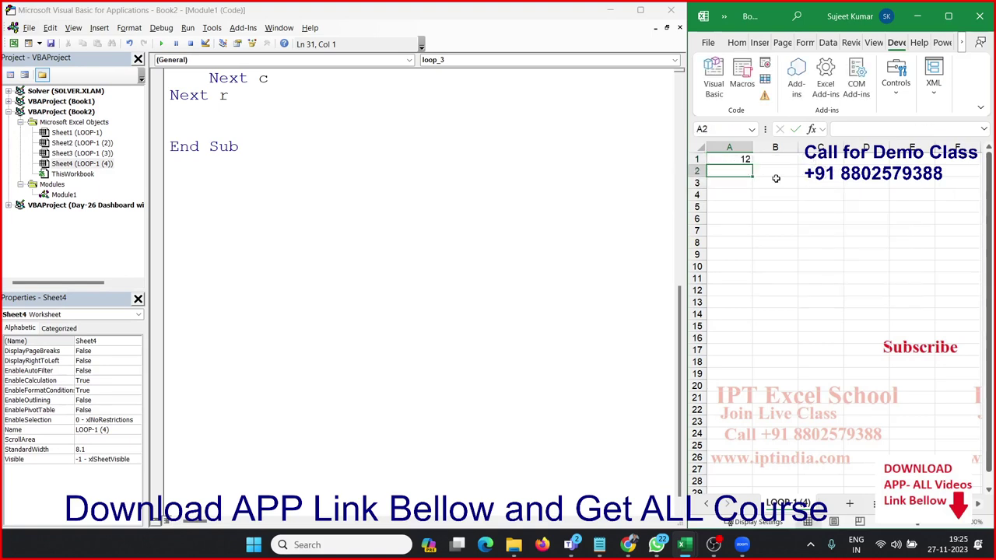
Fill the formula across A1:F15 and paste the range back as fixed values
{"action": "left_click", "coordinate": [745, 158]}
{"action": "left_click_drag", "start_coordinate": [745, 159], "coordinate": [936, 326]}
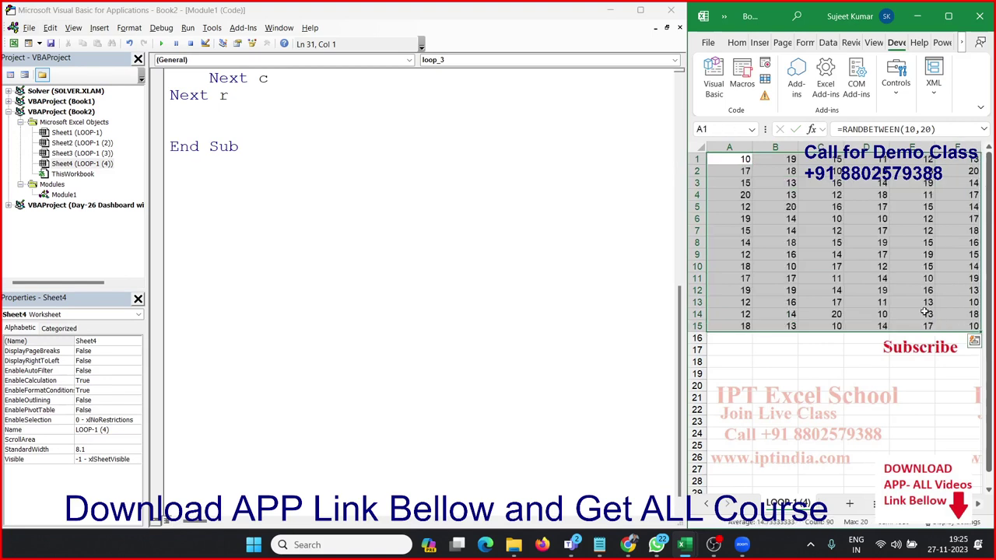
{"action": "key", "text": "ctrl+c"}
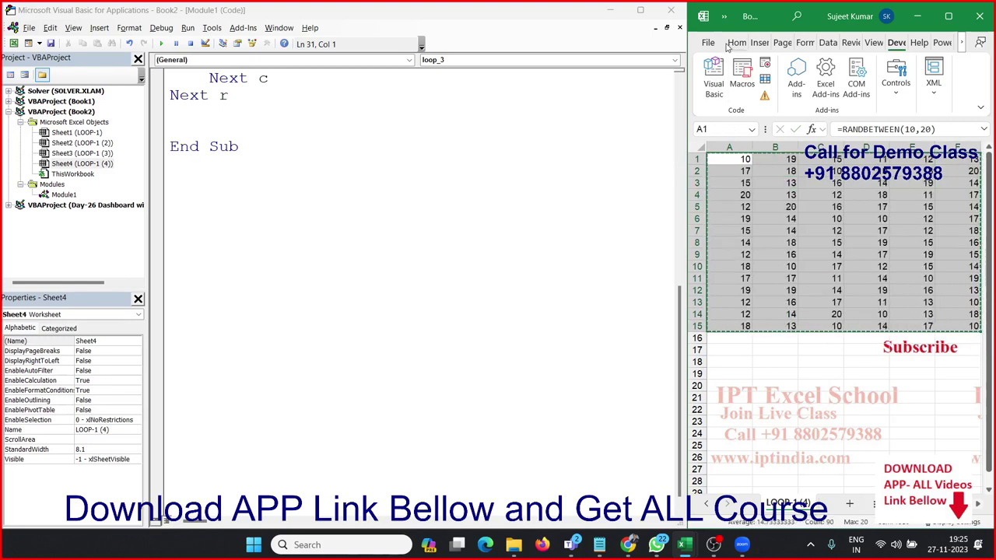
{"action": "left_click", "coordinate": [737, 42]}
{"action": "left_click", "coordinate": [717, 100]}
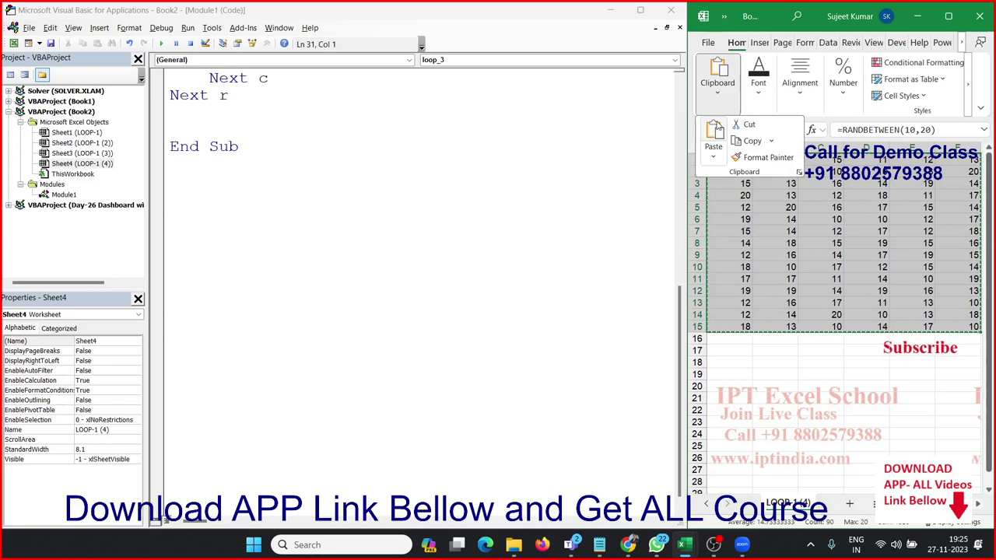
{"action": "left_click", "coordinate": [712, 155]}
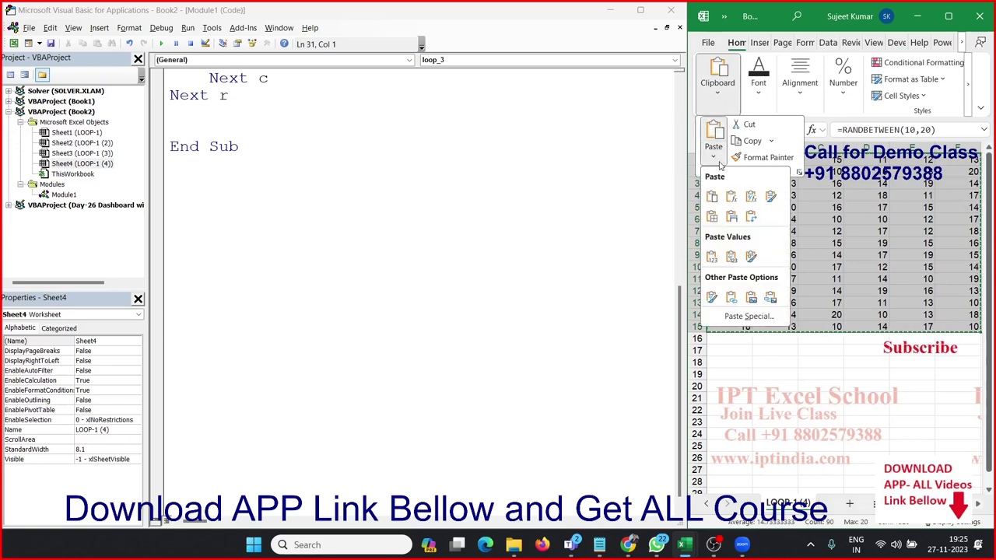
{"action": "left_click", "coordinate": [711, 257]}
{"action": "key", "text": "Escape"}
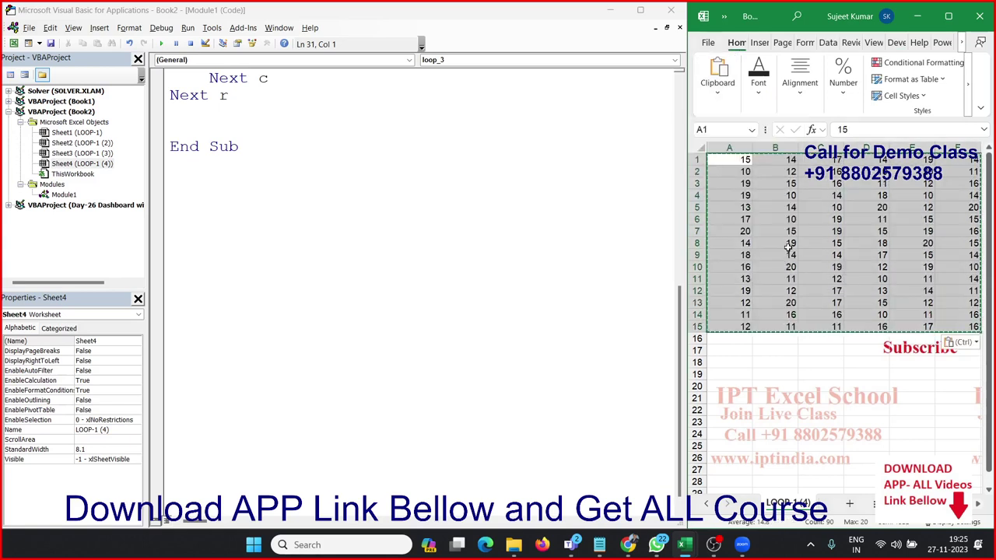
{"action": "key", "text": "Escape"}
{"action": "left_click", "coordinate": [810, 197]}
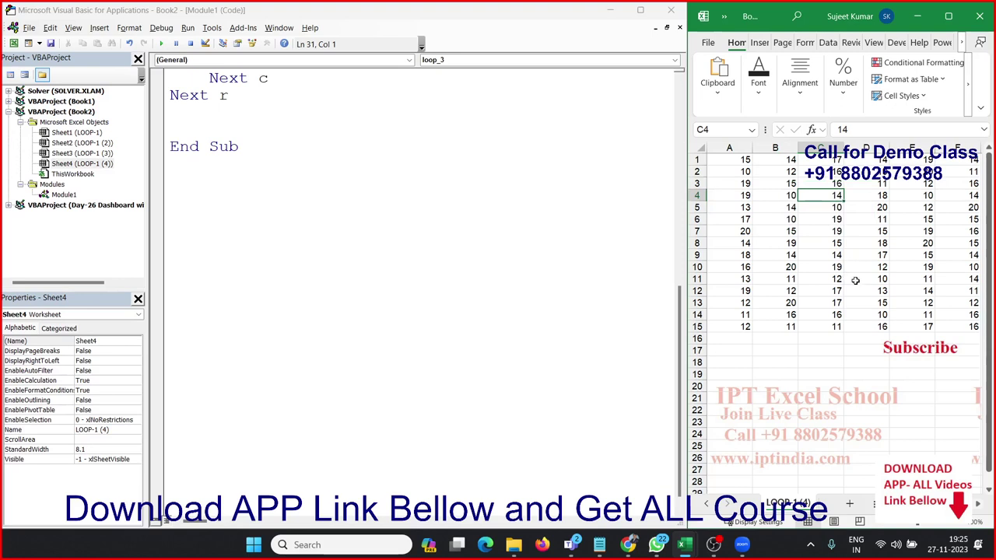
Type the heading Sr in cell A19
{"action": "left_click", "coordinate": [729, 374]}
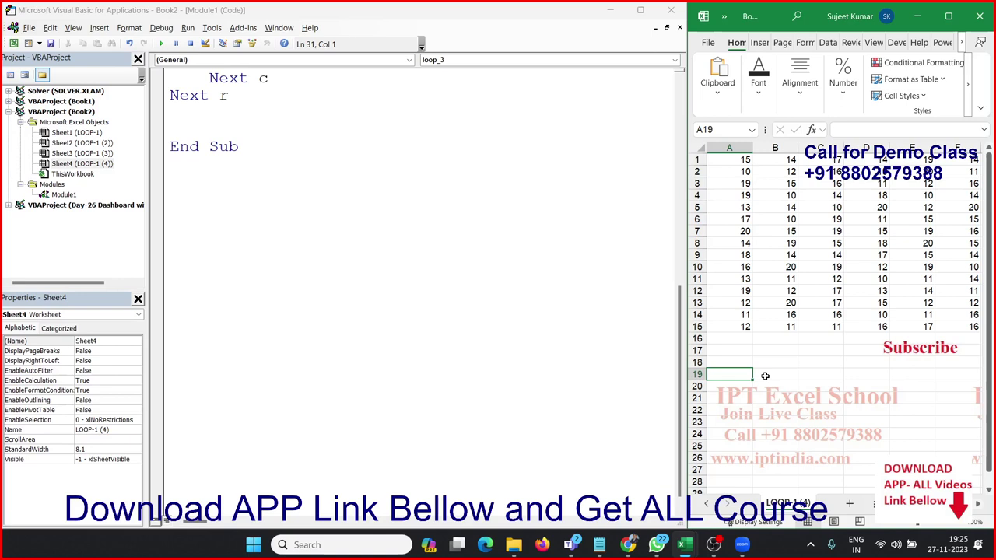
{"action": "type", "text": "Se"}
{"action": "key", "text": "BackSpace"}
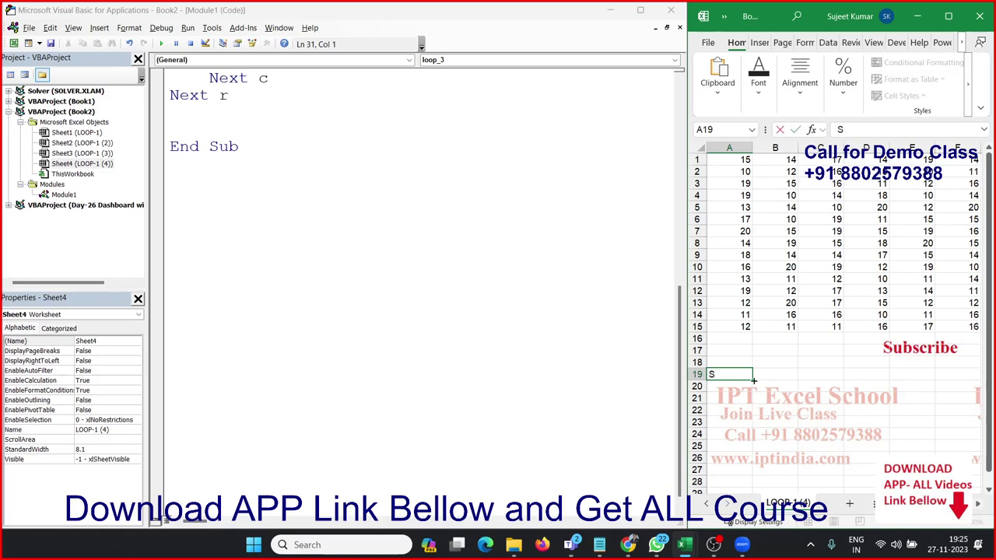
{"action": "type", "text": "r"}
{"action": "key", "text": "Return"}
Declare a new macro Sub loop_4() below the previous macro
{"action": "left_click", "coordinate": [212, 201]}
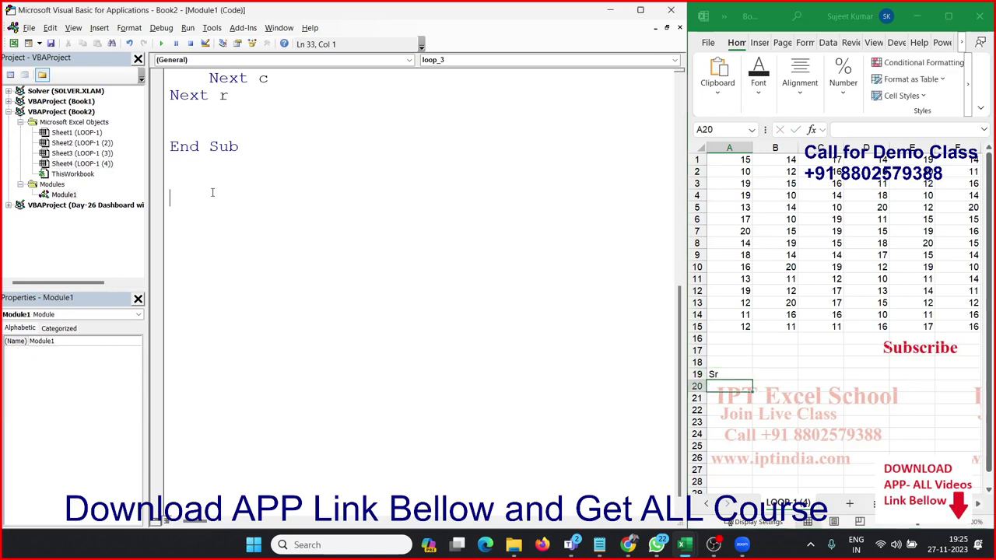
{"action": "scroll", "coordinate": [216, 191], "scroll_direction": "down", "scroll_amount": 1}
{"action": "type", "text": "su"}
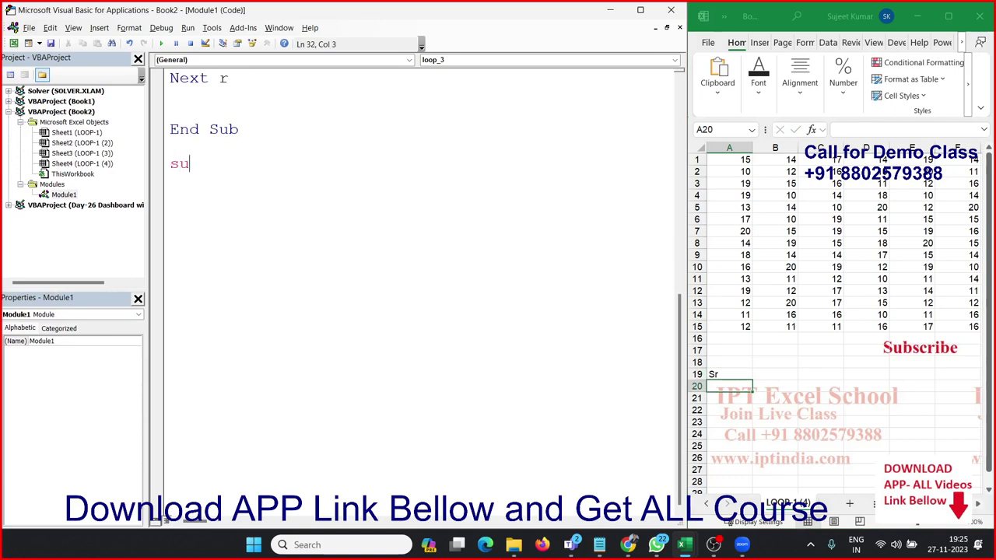
{"action": "type", "text": "b loop"}
{"action": "type", "text": "_4"}
{"action": "type", "text": "()"}
{"action": "key", "text": "Return"}
Add a For i = 1 To 15 line inside loop_4
{"action": "key", "text": "Return"}
{"action": "key", "text": "Return"}
{"action": "key", "text": "Return"}
{"action": "key", "text": "Up"}
{"action": "key", "text": "Up"}
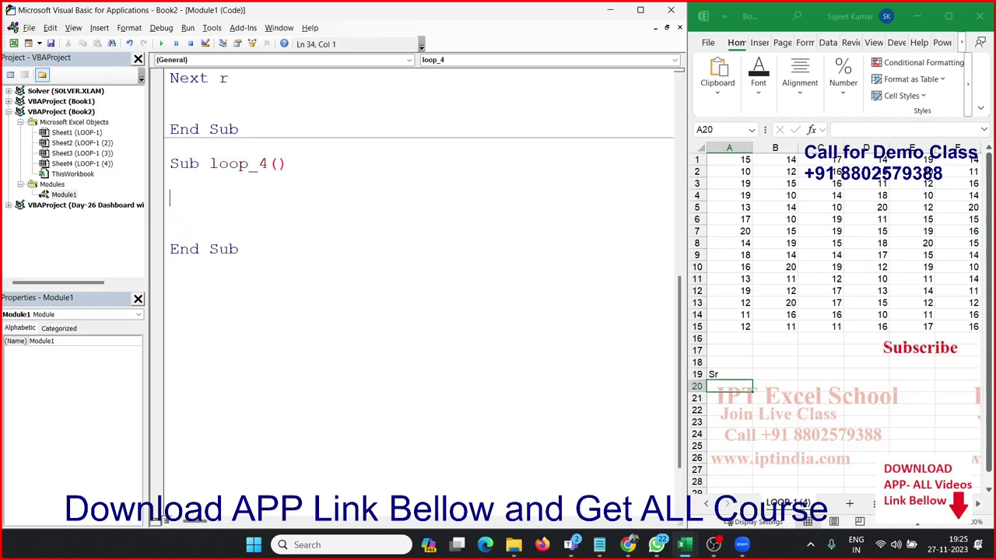
{"action": "key", "text": "Return"}
{"action": "key", "text": "Up"}
{"action": "type", "text": "fr"}
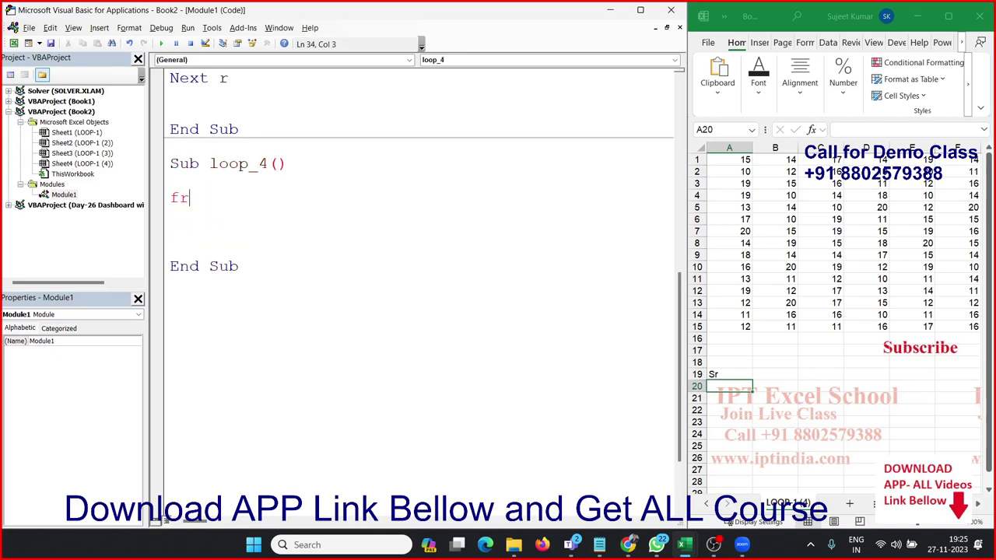
{"action": "key", "text": "BackSpace"}
{"action": "type", "text": "or "}
{"action": "type", "text": "i = "}
{"action": "type", "text": "3"}
{"action": "key", "text": "BackSpace"}
{"action": "type", "text": "1 to "}
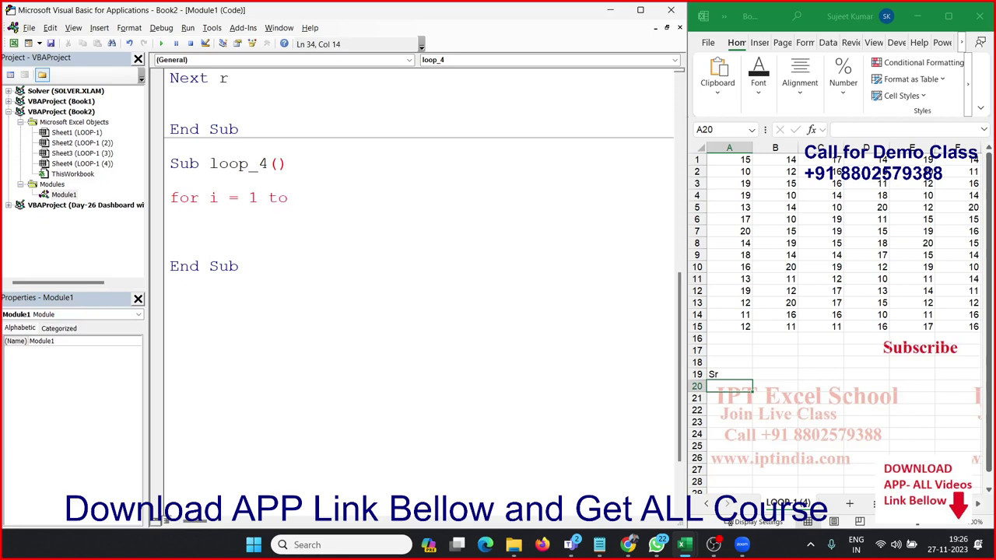
{"action": "type", "text": "15"}
{"action": "key", "text": "Return"}
Close the outer loop with Next i and indent a blank line for its body
{"action": "key", "text": "Return"}
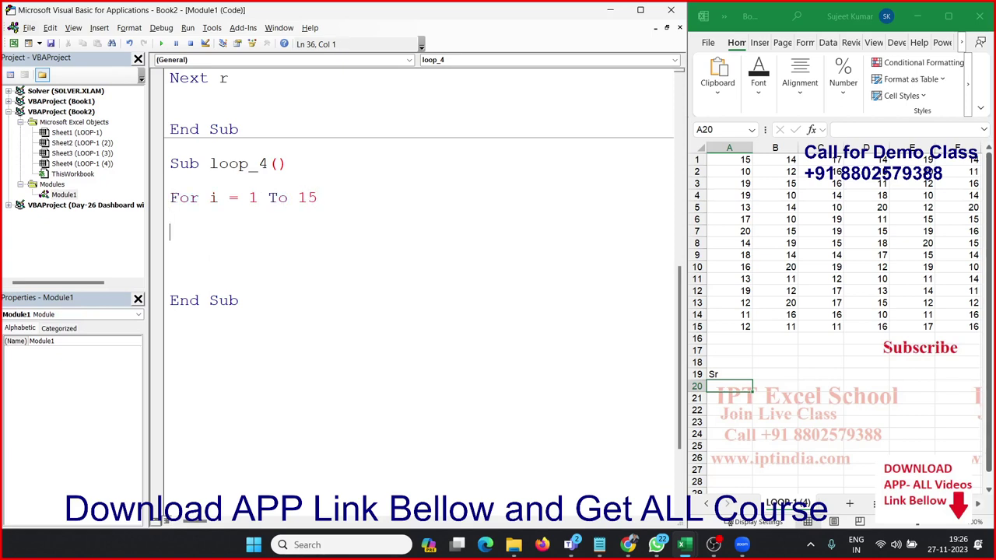
{"action": "type", "text": "next "}
{"action": "type", "text": "i"}
{"action": "key", "text": "Return"}
{"action": "key", "text": "Up"}
{"action": "key", "text": "Up"}
{"action": "key", "text": "Return"}
{"action": "key", "text": "Return"}
{"action": "key", "text": "Return"}
{"action": "key", "text": "Up"}
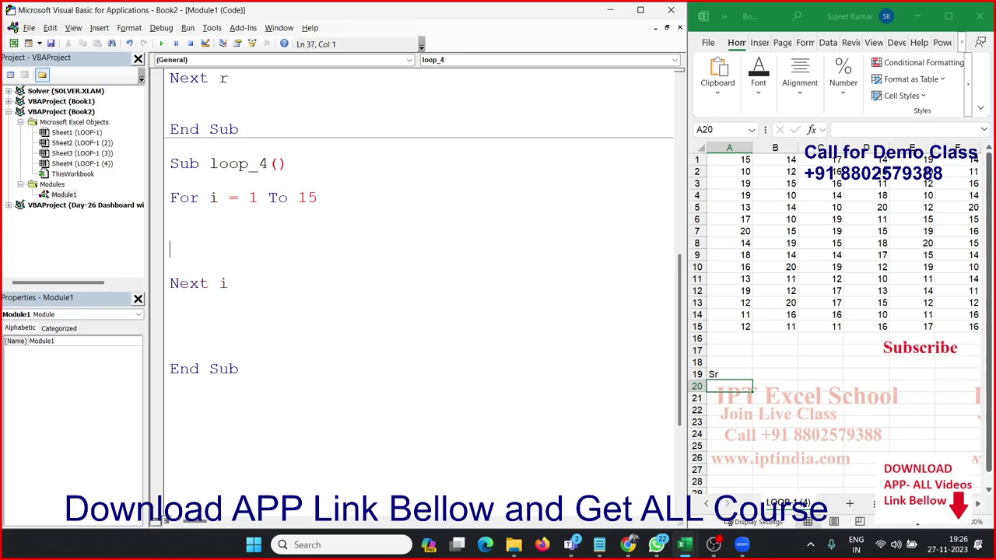
{"action": "key", "text": "Up"}
{"action": "key", "text": "Tab"}
Nest an inner For j = 1 To 6 ... Next j loop inside the i loop
{"action": "type", "text": "for"}
{"action": "type", "text": "j= 1 "}
{"action": "type", "text": "to "}
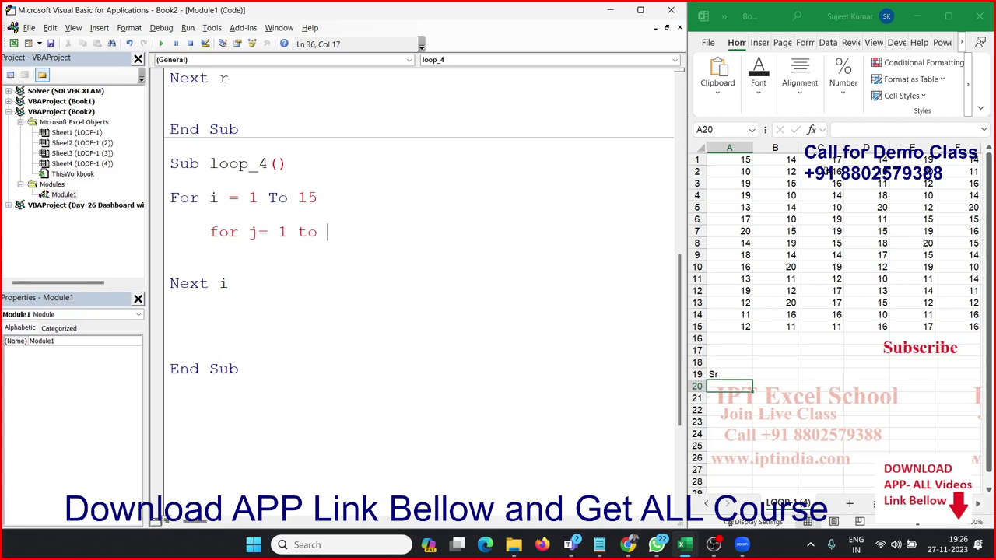
{"action": "type", "text": "6"}
{"action": "key", "text": "Return"}
{"action": "key", "text": "Return"}
{"action": "type", "text": "nex"}
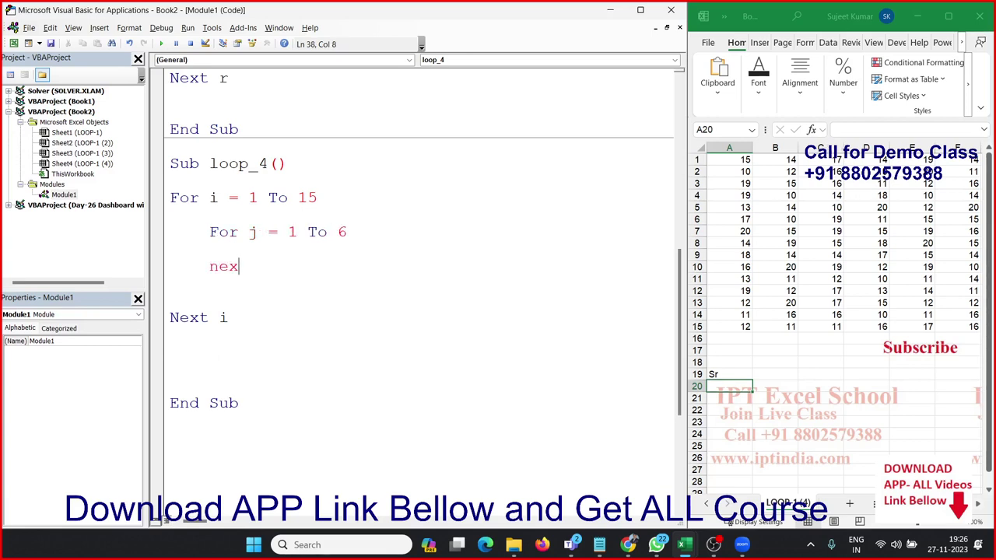
{"action": "type", "text": "t j"}
{"action": "key", "text": "Home"}
{"action": "key", "text": "Return"}
{"action": "key", "text": "Return"}
{"action": "key", "text": "Up"}
{"action": "key", "text": "Up"}
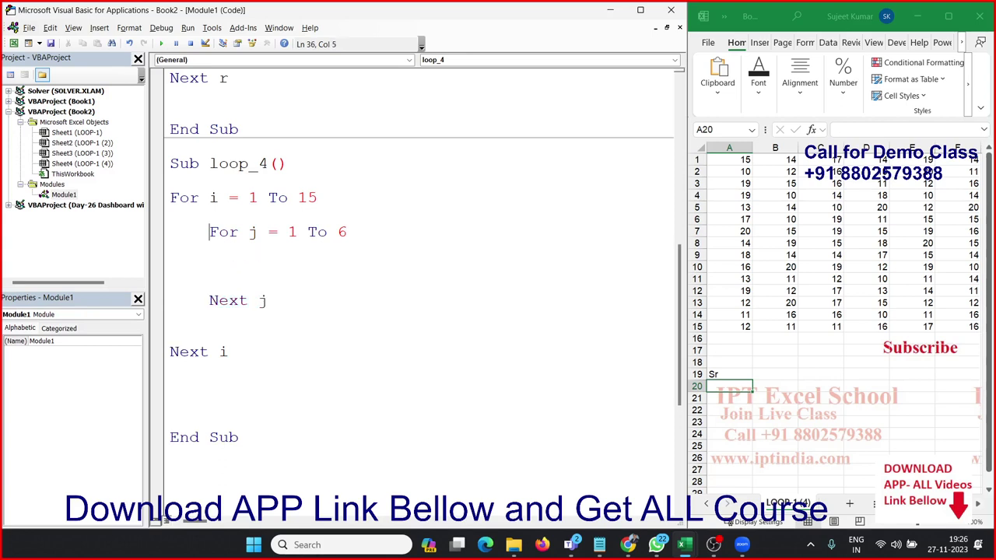
Declare Dim r As Long at the top of loop_4
{"action": "left_click", "coordinate": [170, 181]}
{"action": "type", "text": "dim "}
{"action": "type", "text": "r as l"}
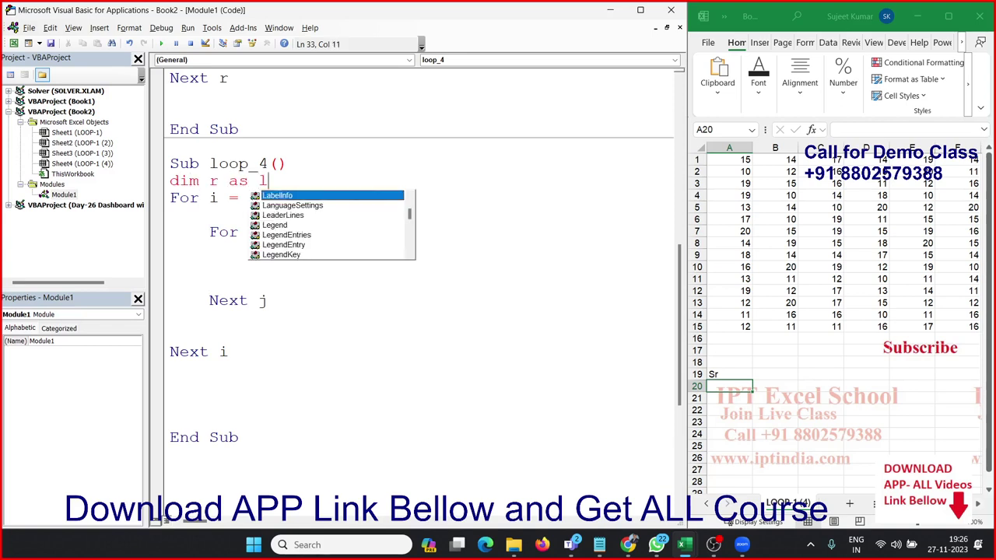
{"action": "type", "text": "ong"}
{"action": "key", "text": "Tab"}
Add If Cells(i, j).Value > 15 Then inside the inner loop
{"action": "left_click", "coordinate": [319, 257]}
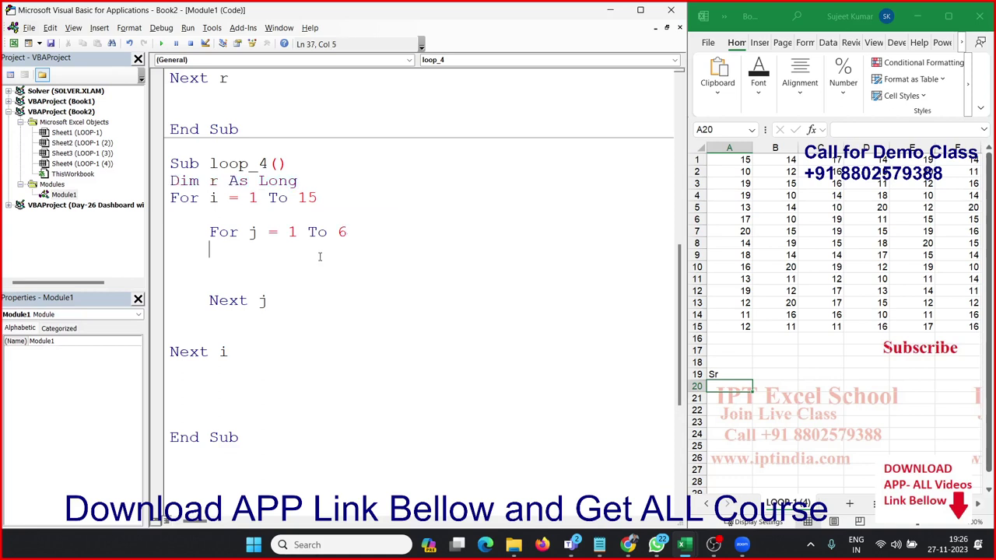
{"action": "type", "text": "if ce"}
{"action": "type", "text": "lls("}
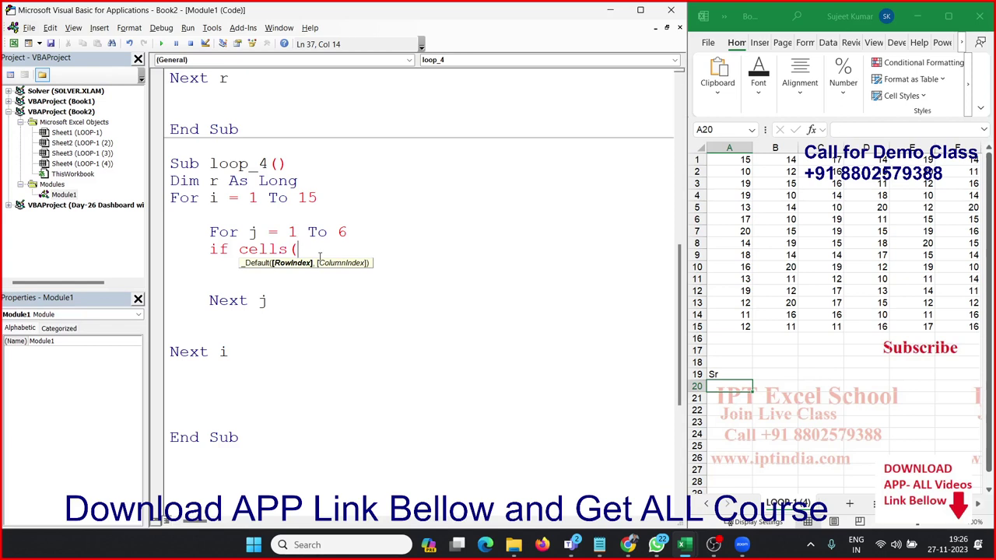
{"action": "type", "text": "i,j"}
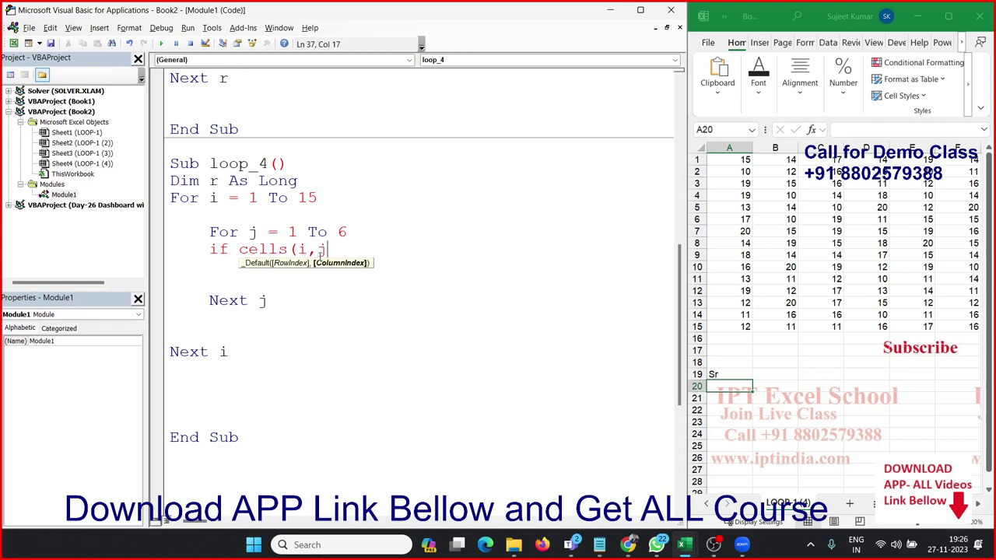
{"action": "type", "text": ")."}
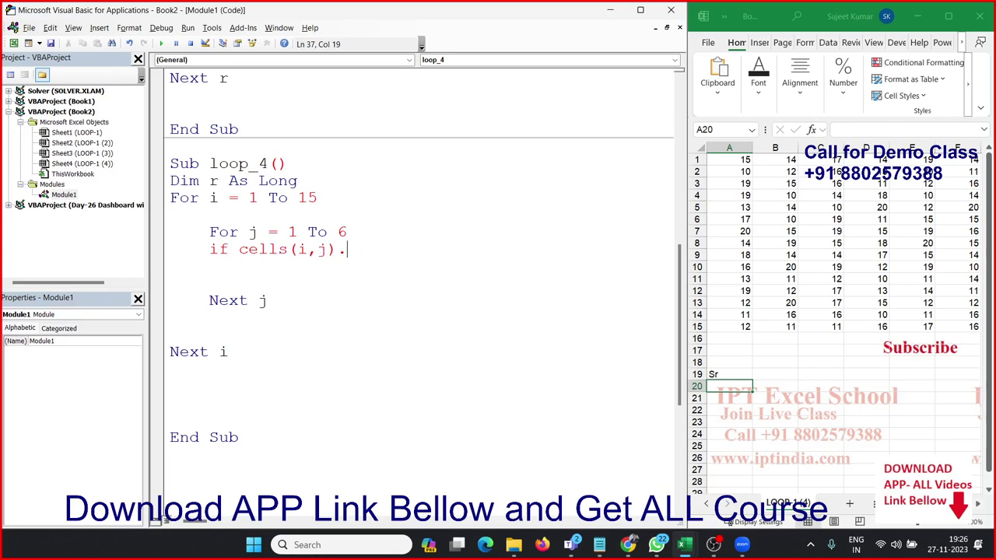
{"action": "type", "text": "value "}
{"action": "type", "text": ">"}
{"action": "type", "text": "15 the"}
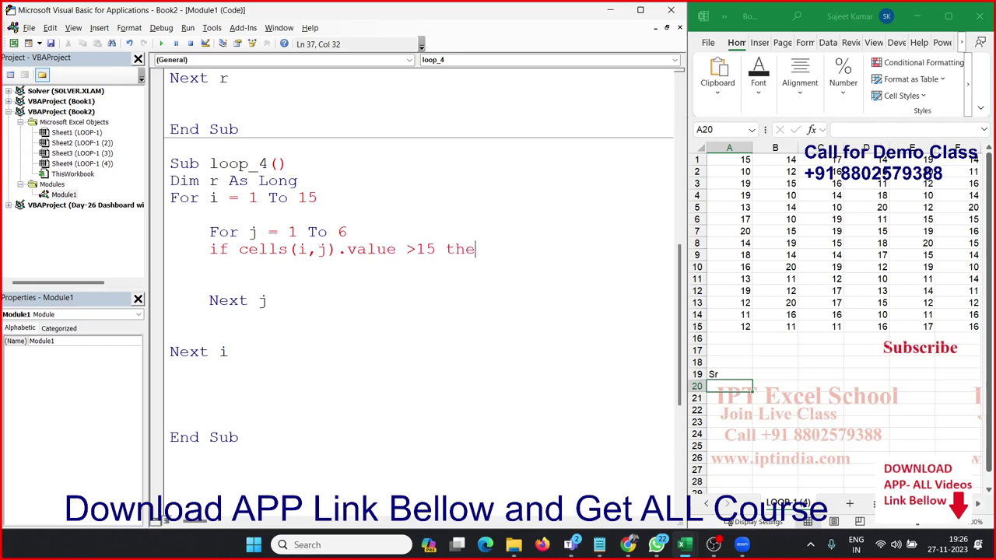
{"action": "type", "text": "n"}
{"action": "key", "text": "Return"}
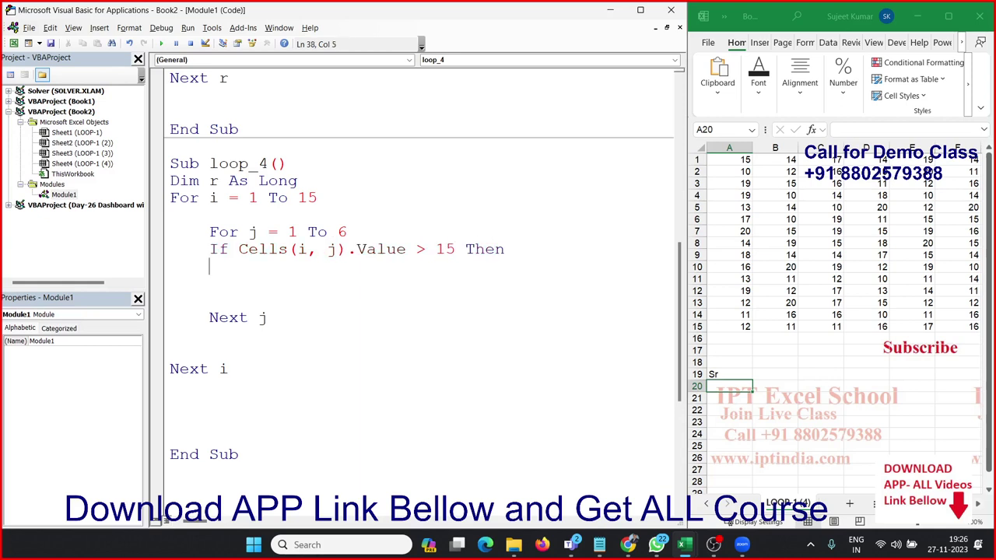
Start the copy line with Range("A65000").End(xlUp).Offset(1, 0).Value
{"action": "type", "text": "ran"}
{"action": "type", "text": "ge(\"A"}
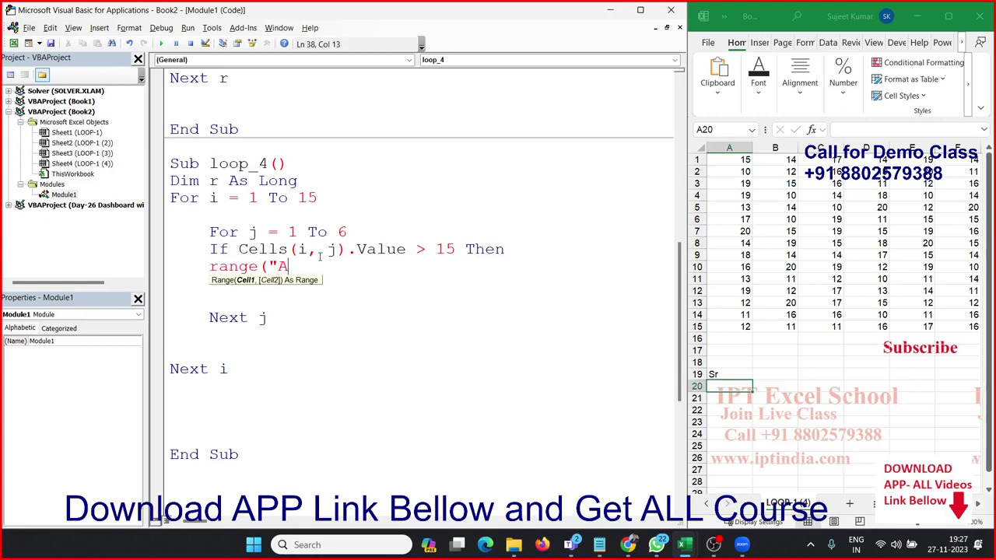
{"action": "type", "text": "65000\""}
{"action": "type", "text": ").ern"}
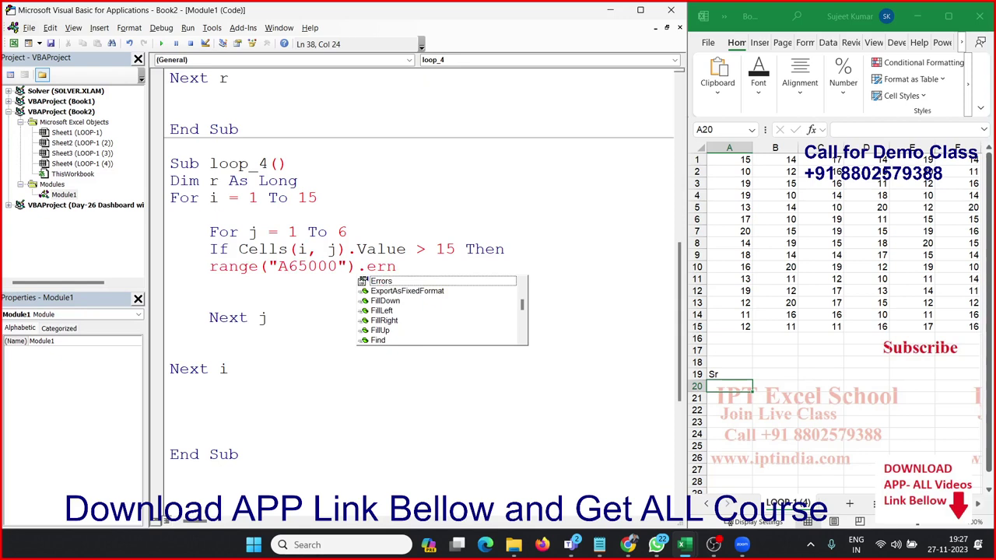
{"action": "key", "text": "BackSpace"}
{"action": "key", "text": "BackSpace"}
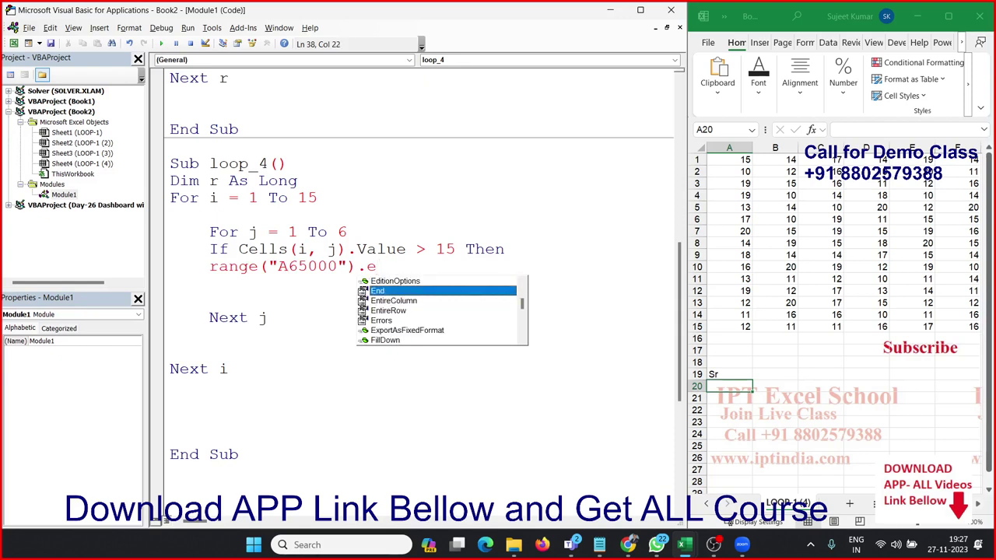
{"action": "key", "text": "Tab"}
{"action": "type", "text": "("}
{"action": "key", "text": "Down"}
{"action": "key", "text": "Down"}
{"action": "key", "text": "Down"}
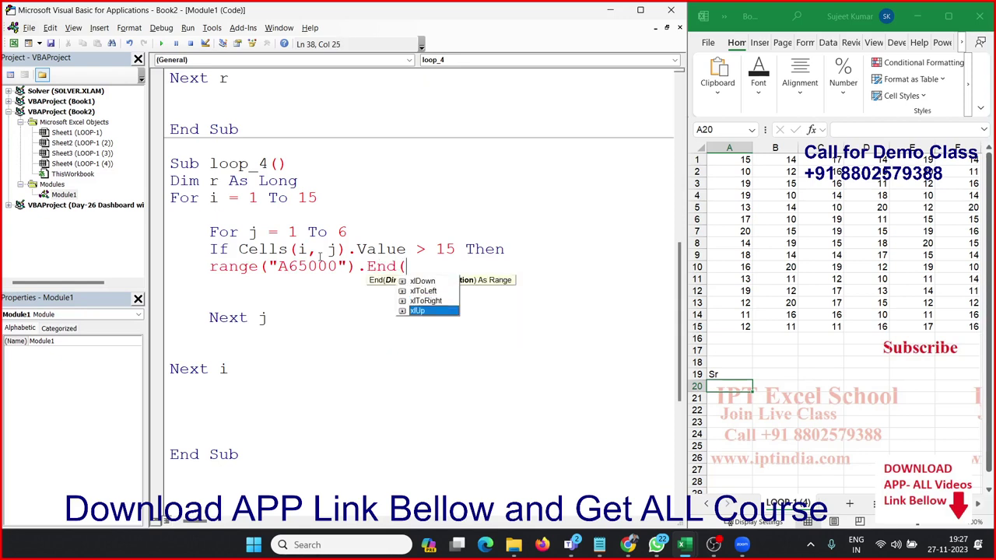
{"action": "key", "text": "Tab"}
{"action": "type", "text": ").of"}
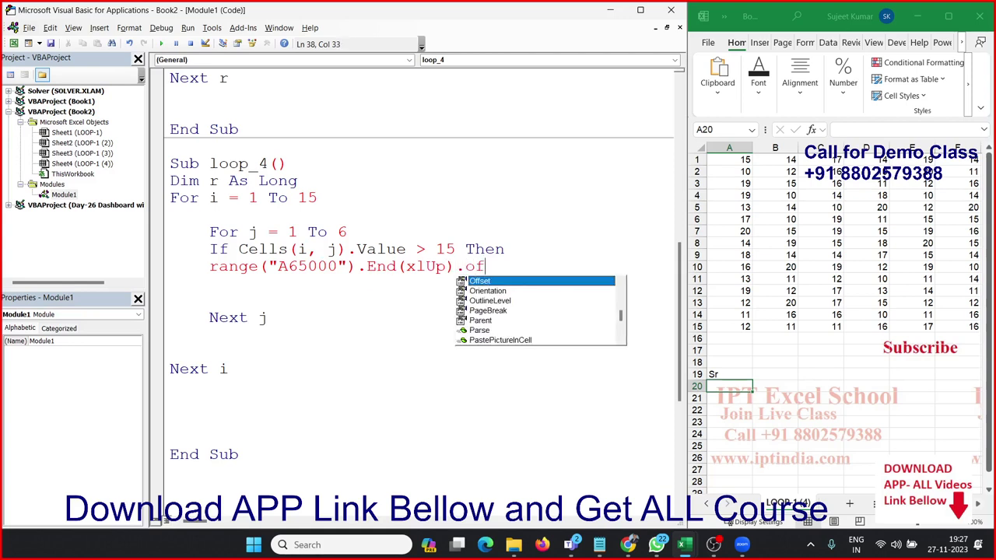
{"action": "key", "text": "Tab"}
{"action": "type", "text": "(1"}
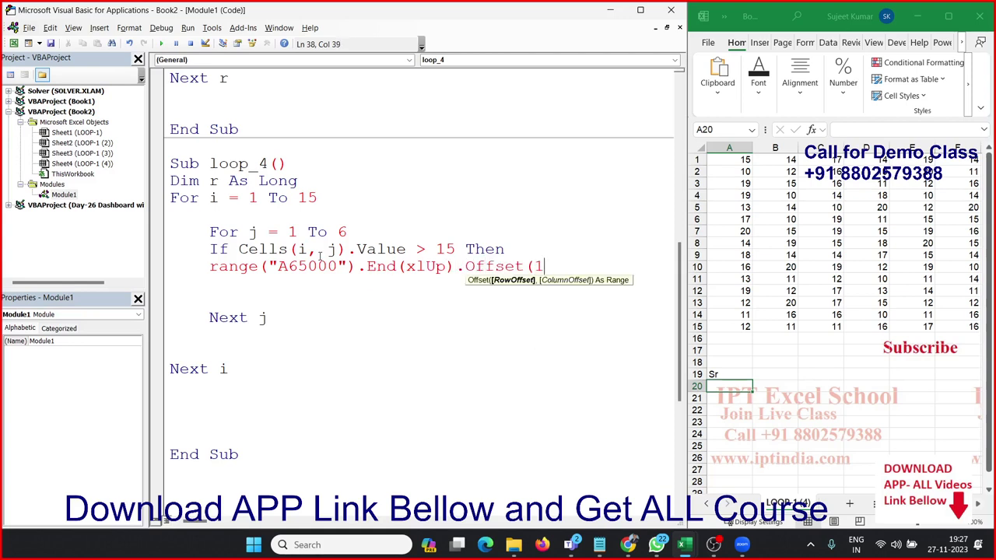
{"action": "type", "text": ","}
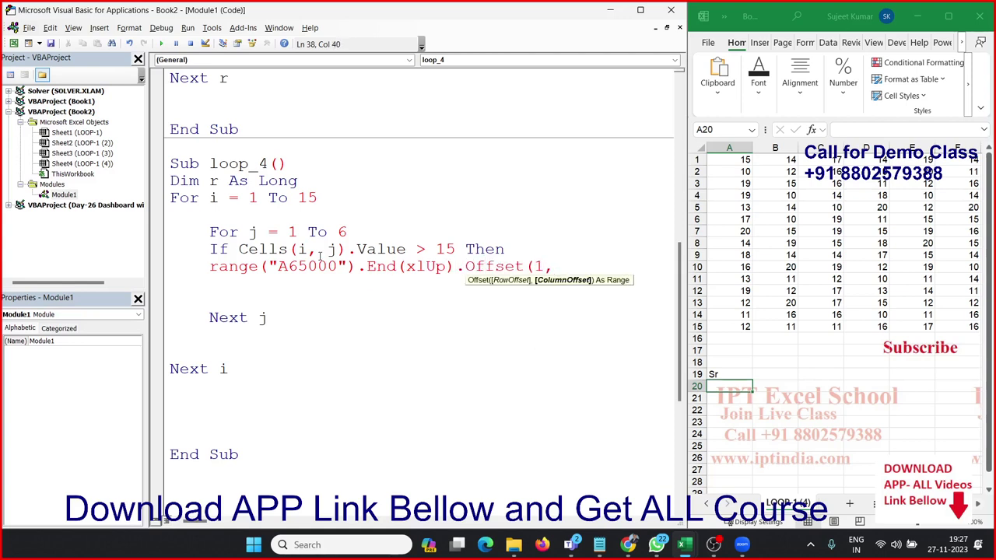
{"action": "type", "text": "0"}
{"action": "type", "text": ")."}
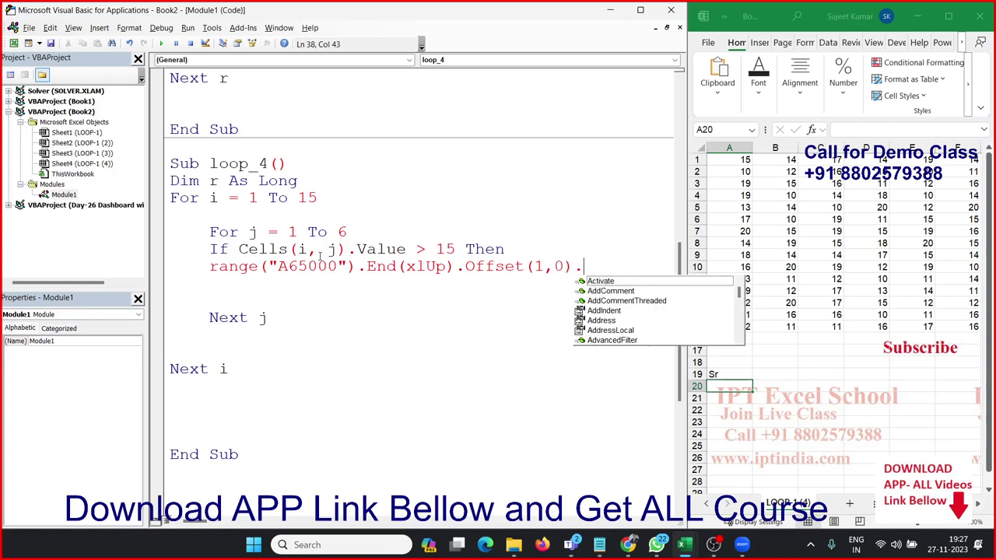
{"action": "type", "text": "va"}
{"action": "key", "text": "Tab"}
Assign it = Cells(i, j).Value and close the block with End If
{"action": "type", "text": "="}
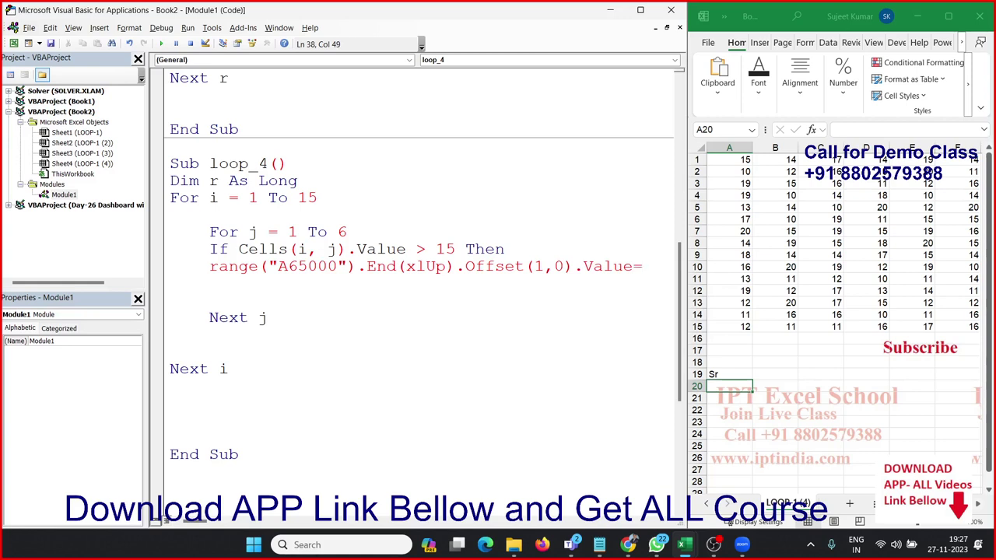
{"action": "type", "text": "ce"}
{"action": "type", "text": "ll"}
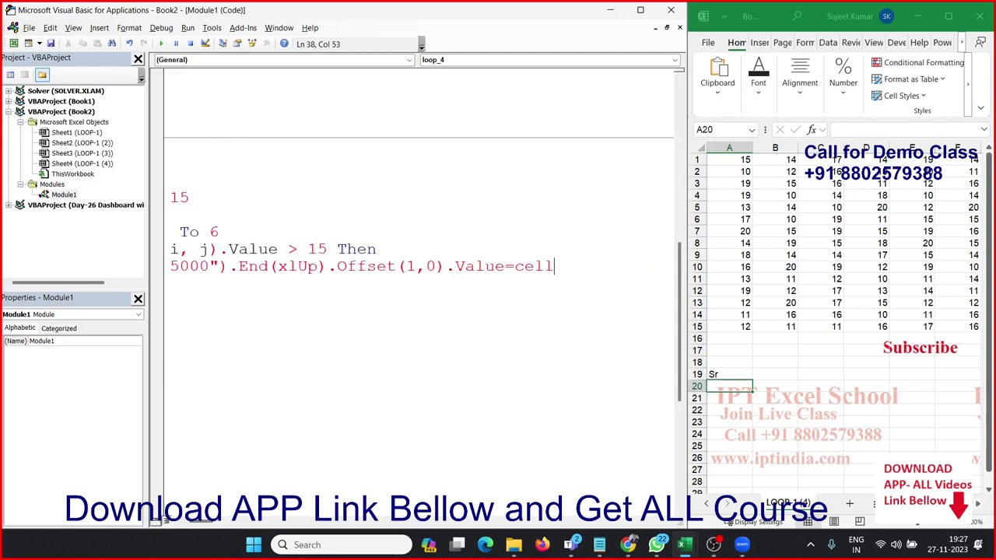
{"action": "type", "text": "s"}
{"action": "type", "text": "(j"}
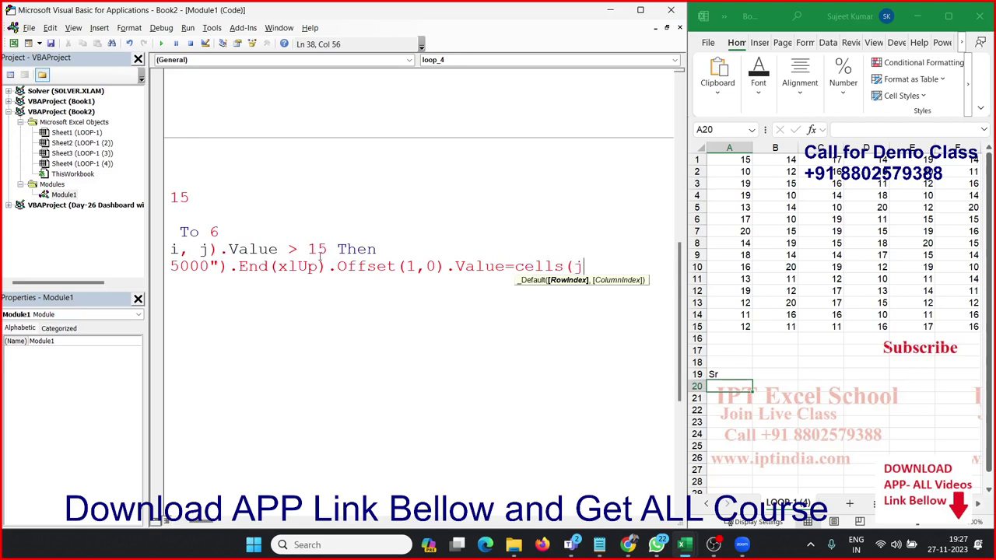
{"action": "key", "text": "BackSpace"}
{"action": "type", "text": "i"}
{"action": "type", "text": ",j)"}
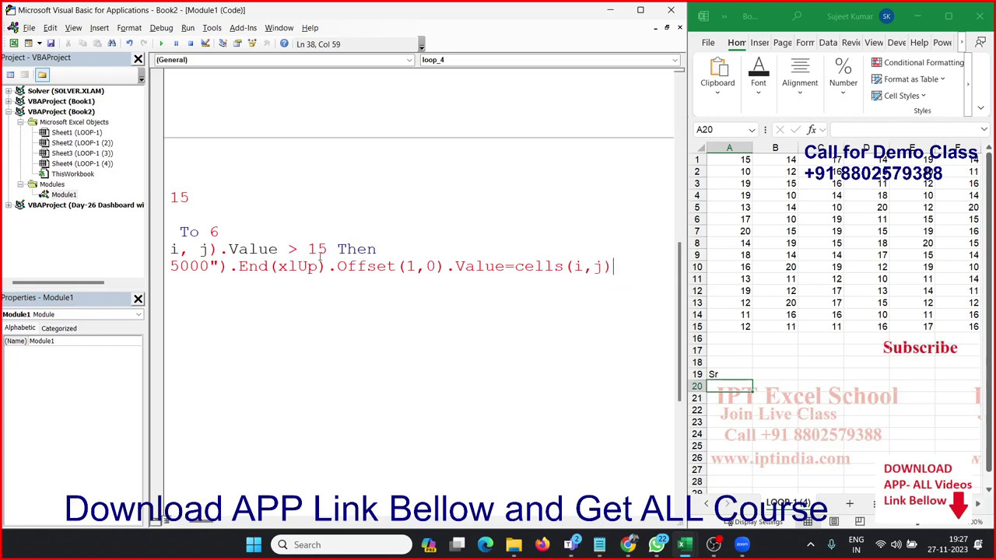
{"action": "type", "text": ".value"}
{"action": "key", "text": "Return"}
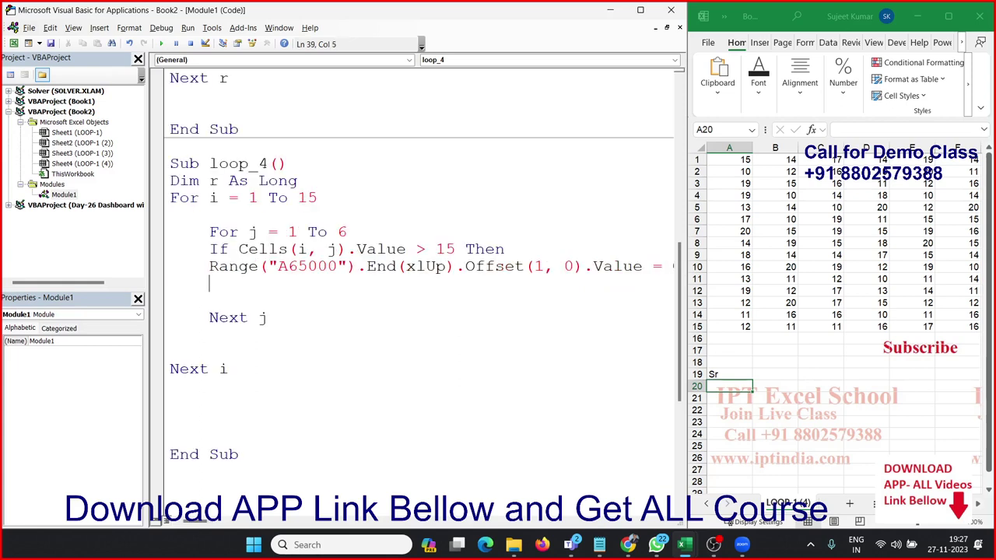
{"action": "type", "text": "end i"}
{"action": "type", "text": "f"}
{"action": "key", "text": "Return"}
Run loop_4 and check column A below Sr lists values above 15, starting 17, 19, 16
{"action": "left_click", "coordinate": [162, 44]}
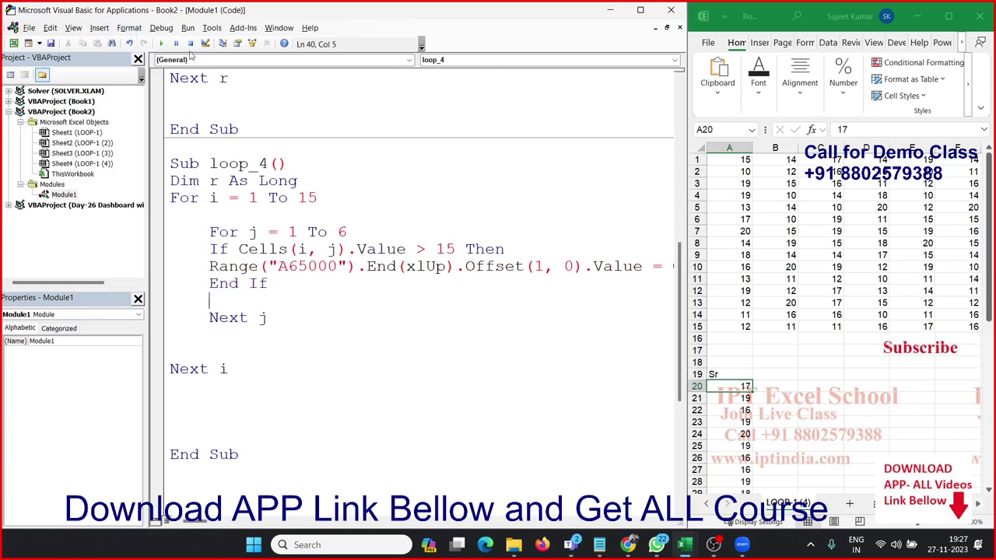
{"action": "left_click", "coordinate": [733, 389]}
{"action": "scroll", "coordinate": [733, 391], "scroll_direction": "down", "scroll_amount": 7}
{"action": "scroll", "coordinate": [733, 392], "scroll_direction": "down", "scroll_amount": 7}
{"action": "scroll", "coordinate": [733, 391], "scroll_direction": "up", "scroll_amount": 12}
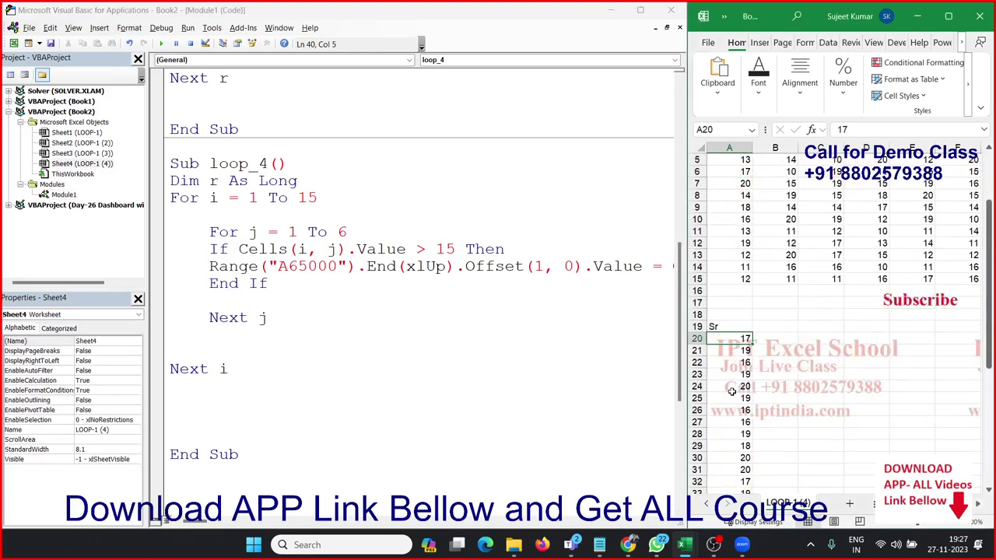
{"action": "scroll", "coordinate": [733, 391], "scroll_direction": "up", "scroll_amount": 2}
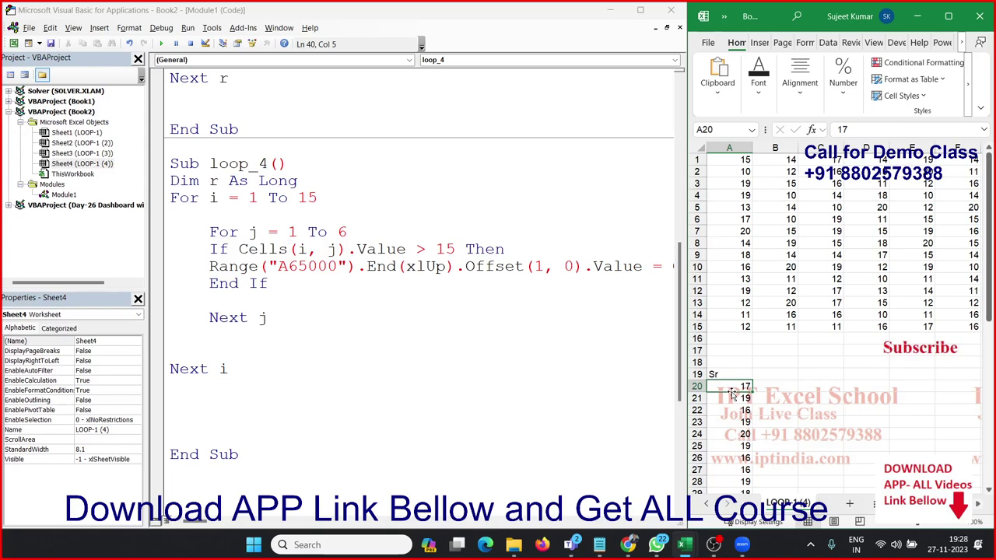
Select all of Module1's code, macros loop_1 through loop_4
{"action": "left_click", "coordinate": [527, 330]}
{"action": "scroll", "coordinate": [527, 330], "scroll_direction": "up", "scroll_amount": 2}
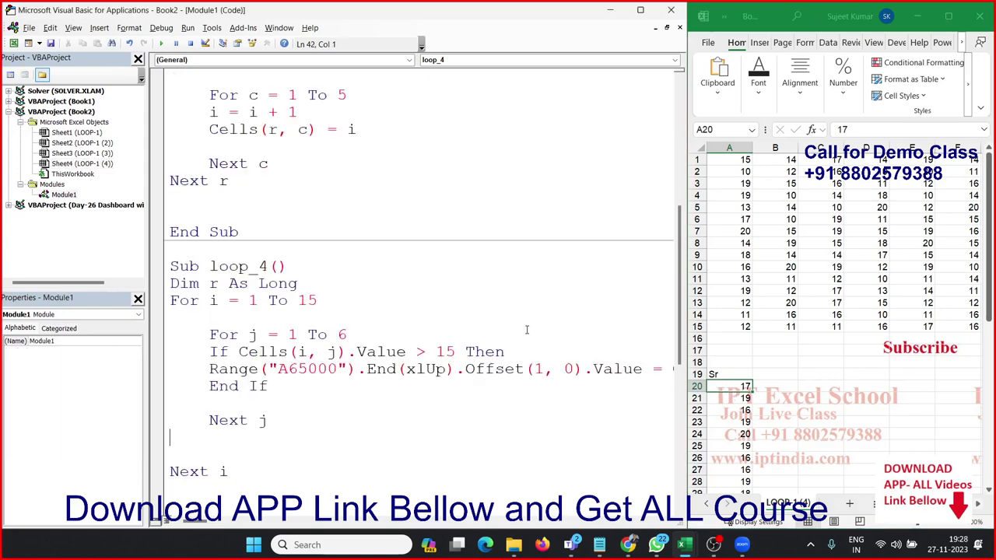
{"action": "scroll", "coordinate": [526, 330], "scroll_direction": "up", "scroll_amount": 6}
{"action": "scroll", "coordinate": [527, 330], "scroll_direction": "up", "scroll_amount": 1}
{"action": "scroll", "coordinate": [527, 330], "scroll_direction": "down", "scroll_amount": 4}
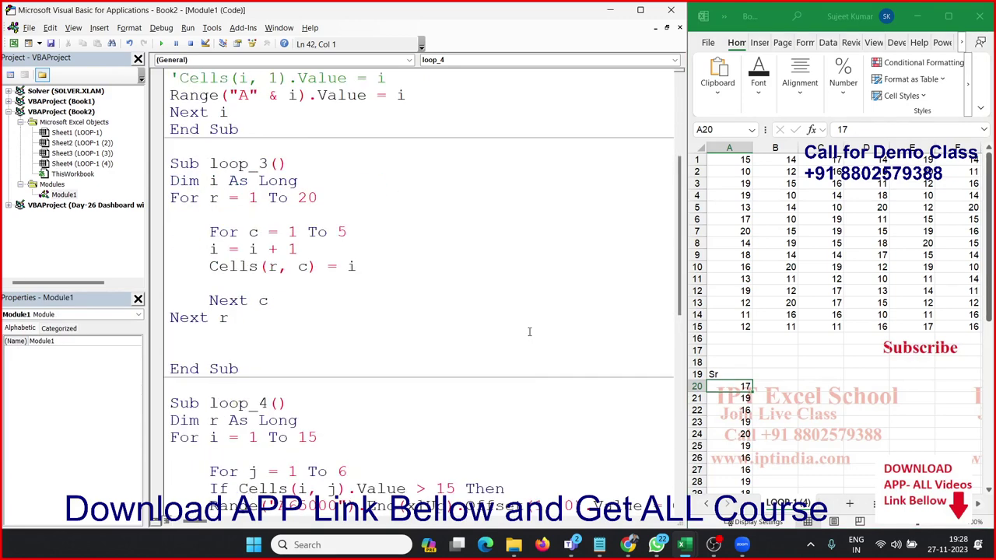
{"action": "scroll", "coordinate": [530, 332], "scroll_direction": "up", "scroll_amount": 4}
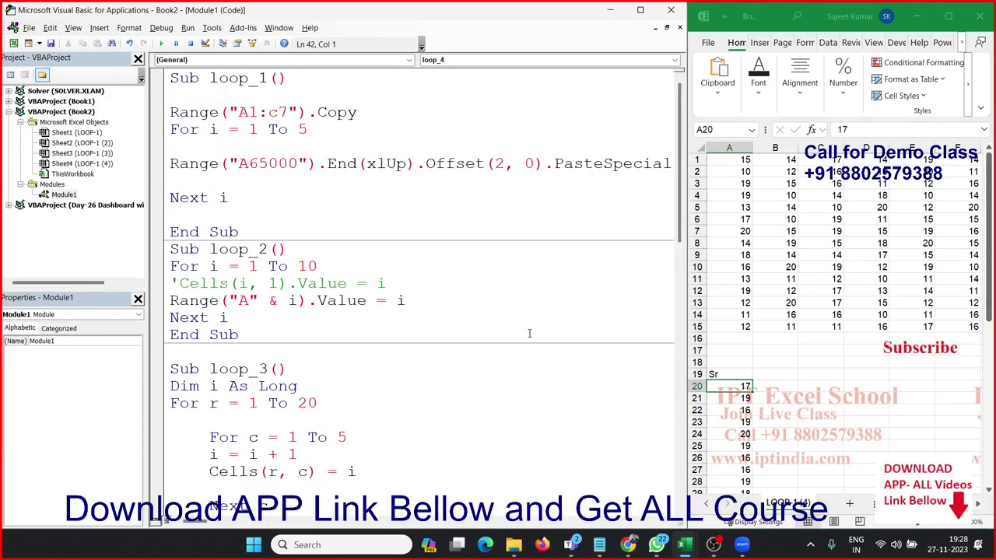
{"action": "key", "text": "ctrl+a"}
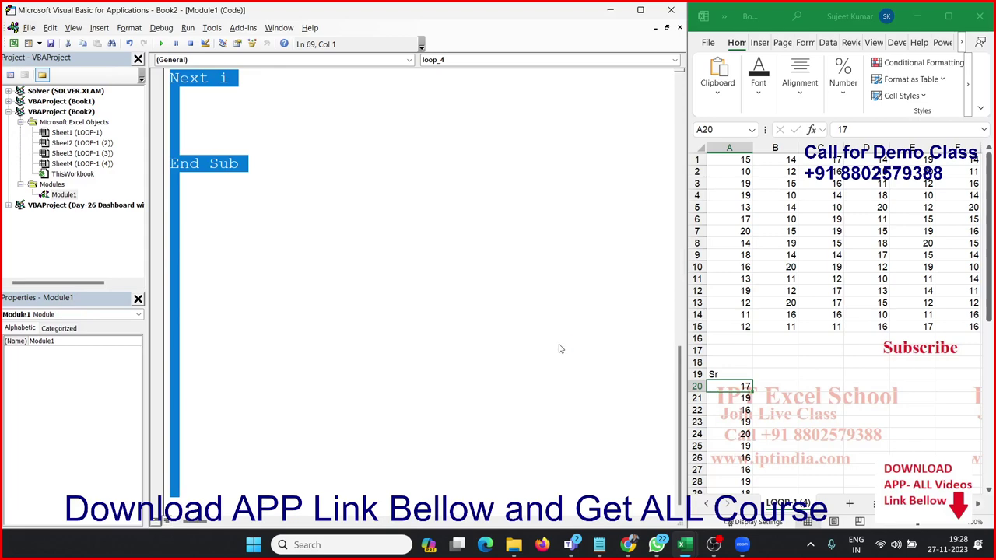